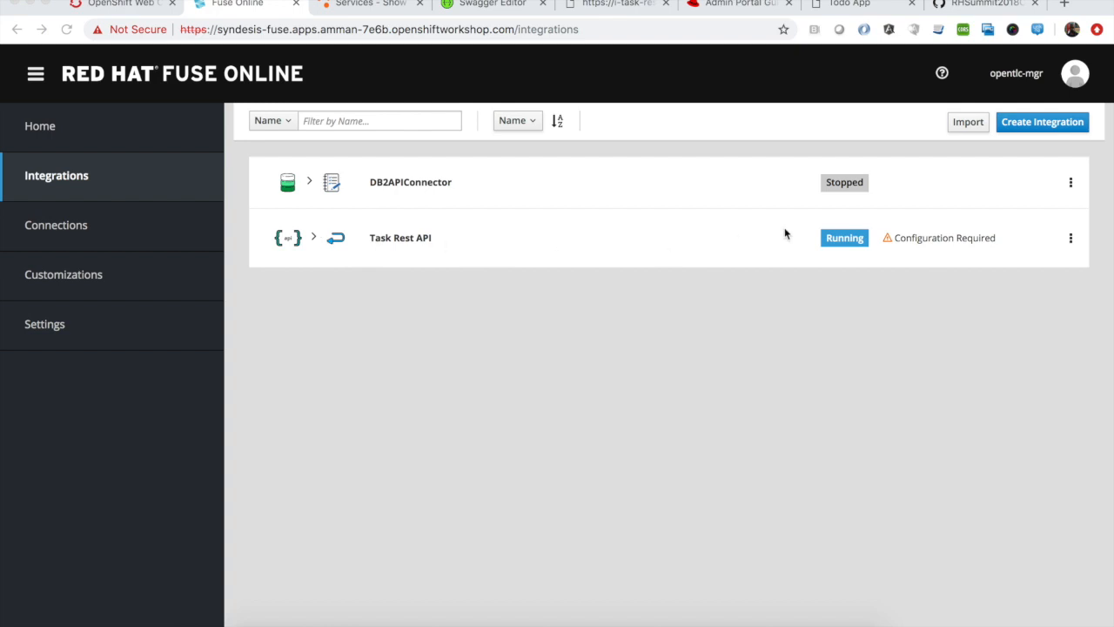
# Open the Task Rest API integration for editing and view the source of its API definition.
pyautogui.click(1071, 241)
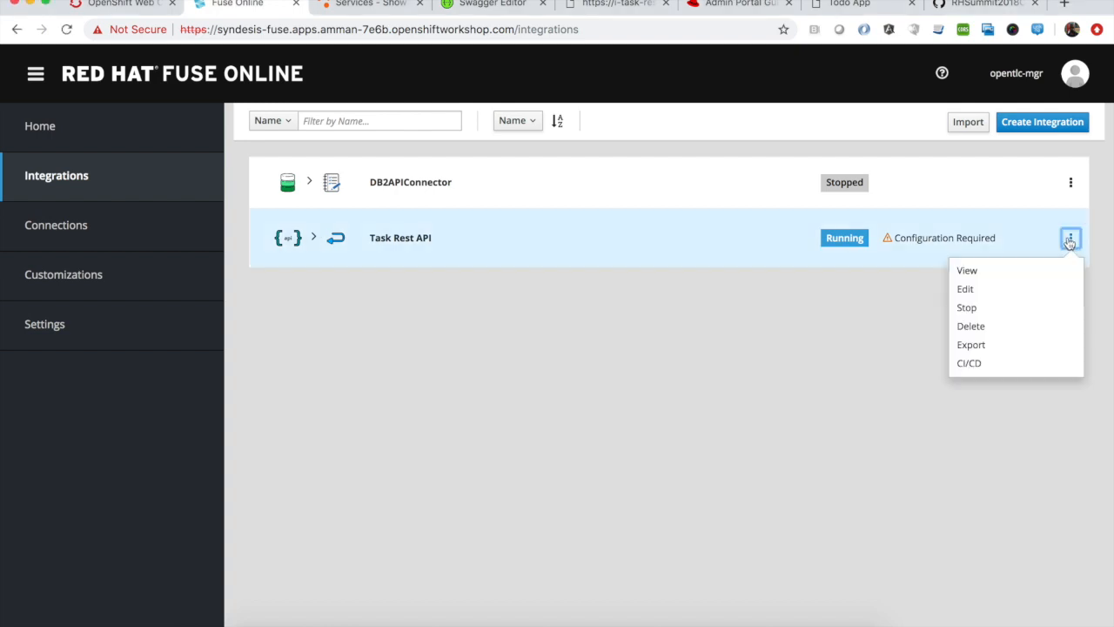
pyautogui.click(968, 289)
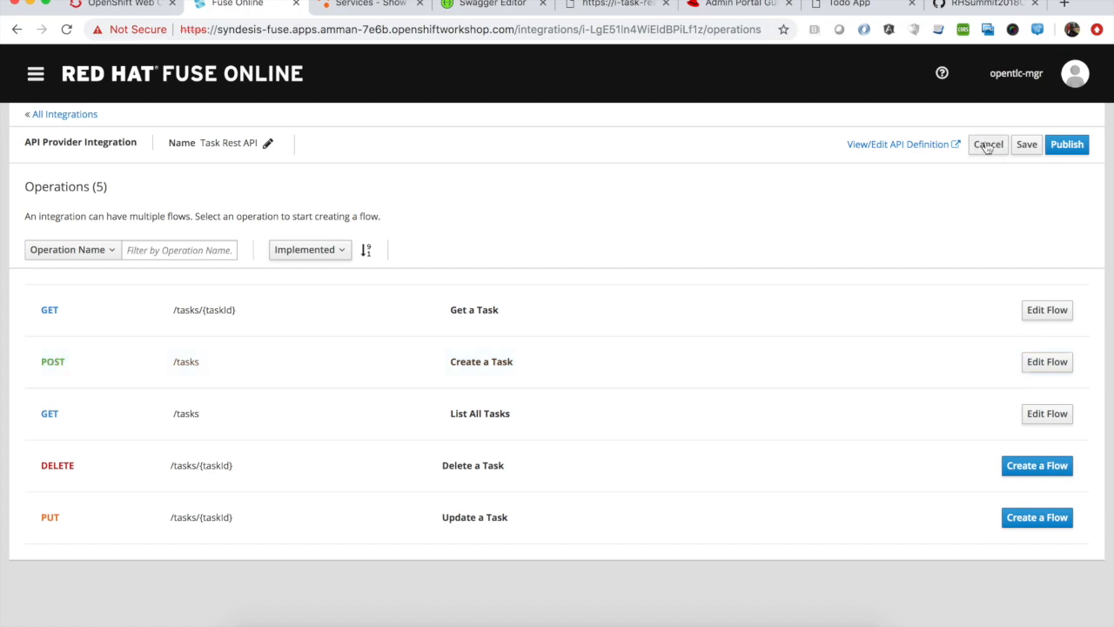
pyautogui.click(935, 148)
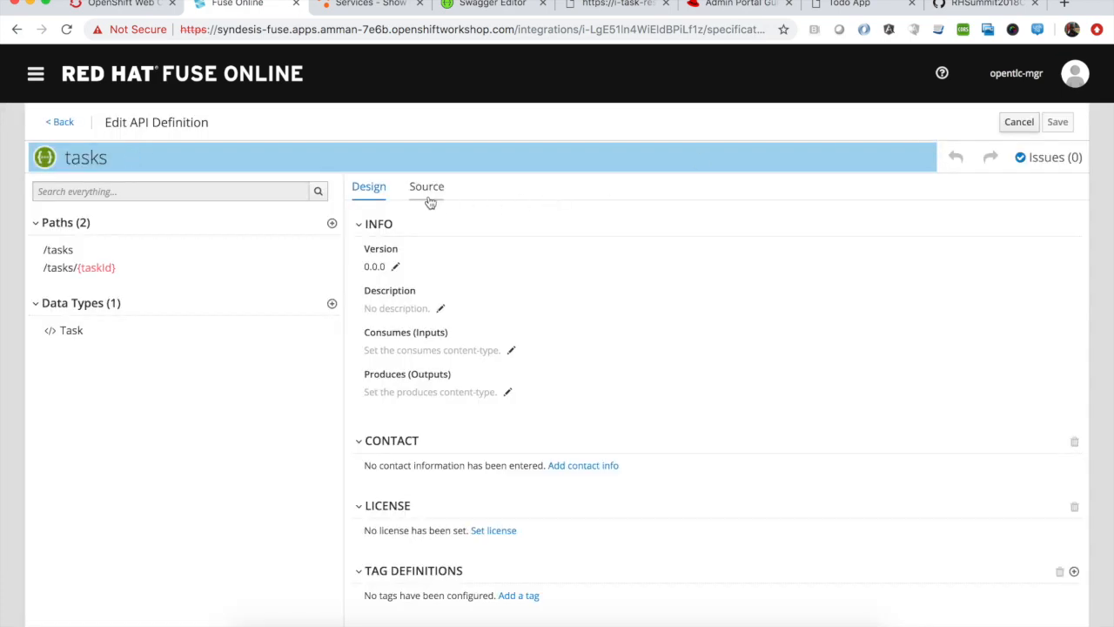
pyautogui.click(426, 188)
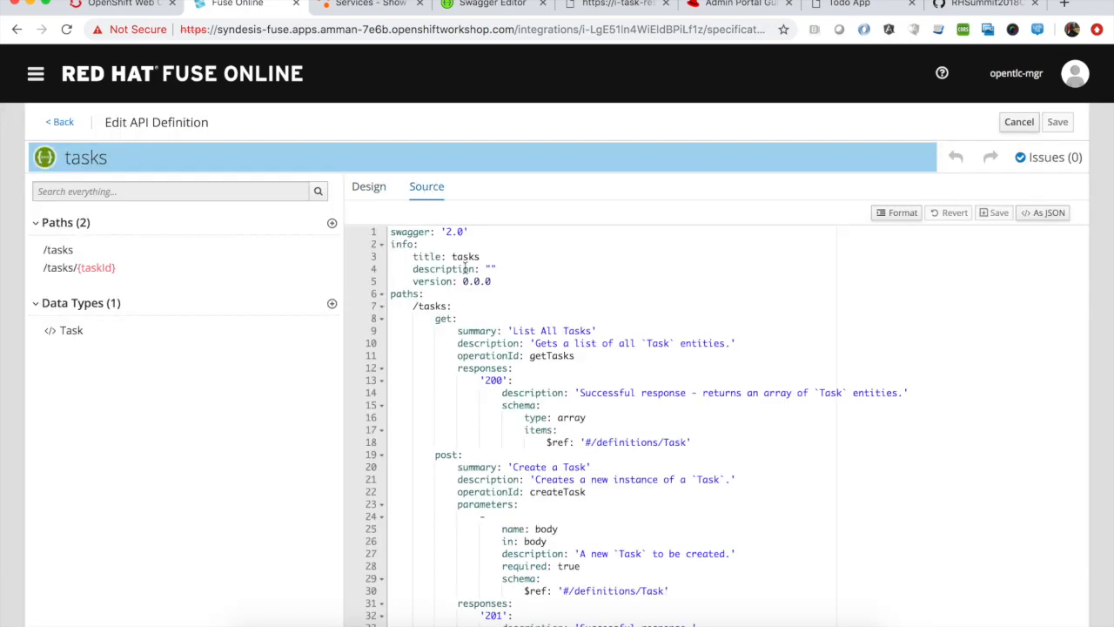
# Switch to Swagger Editor and examine the tasks operations, including the example response of the Get a Task operation.
pyautogui.click(489, 7)
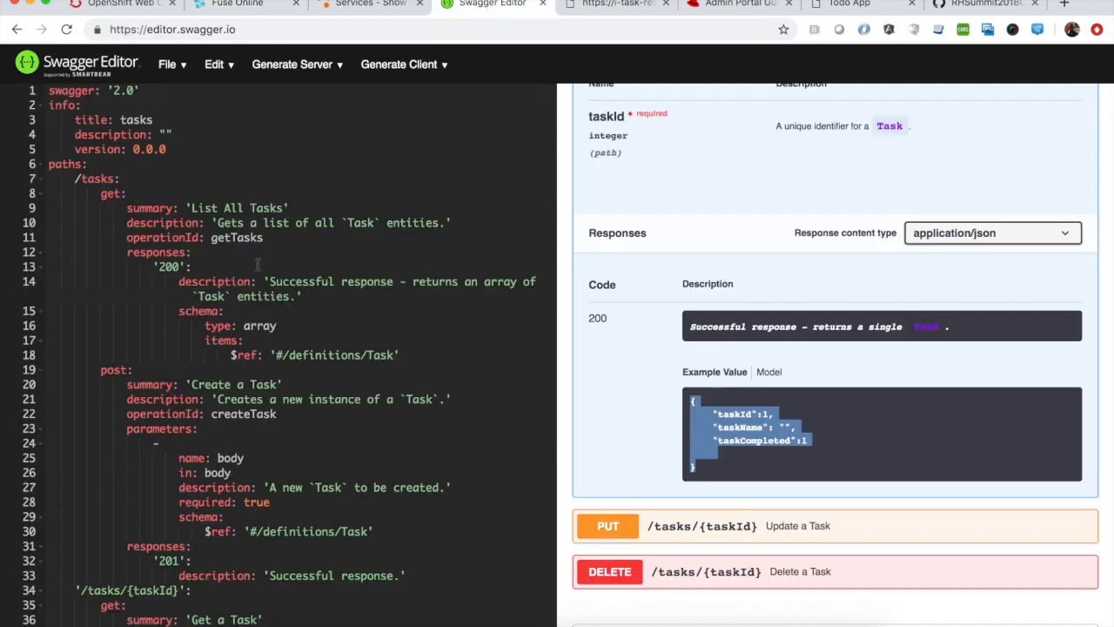
pyautogui.scroll(5, 739, 361)
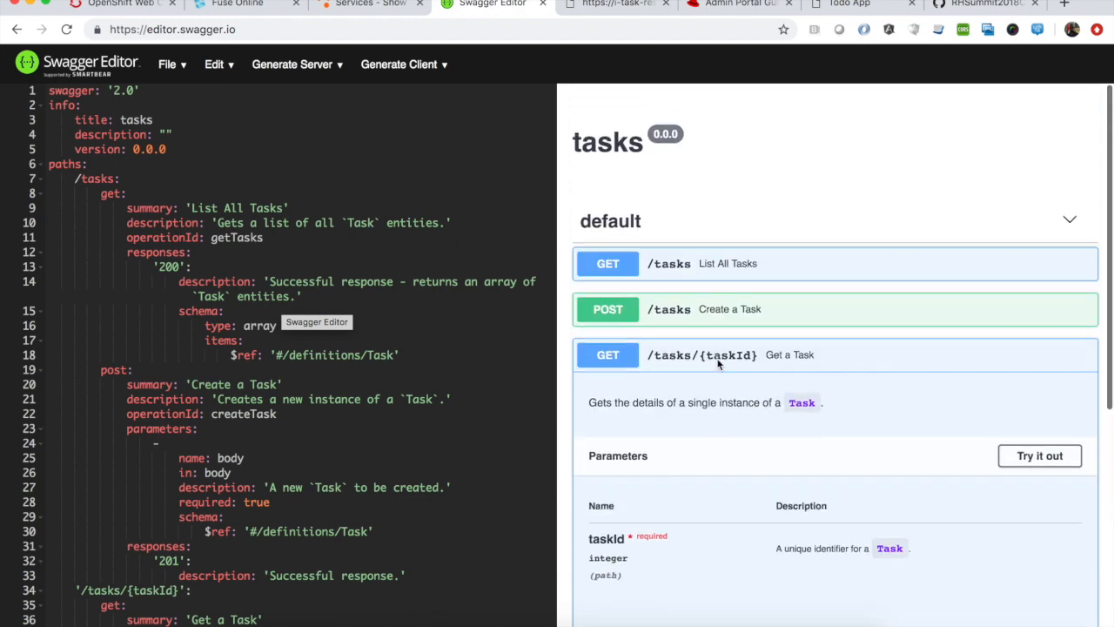
pyautogui.click(818, 356)
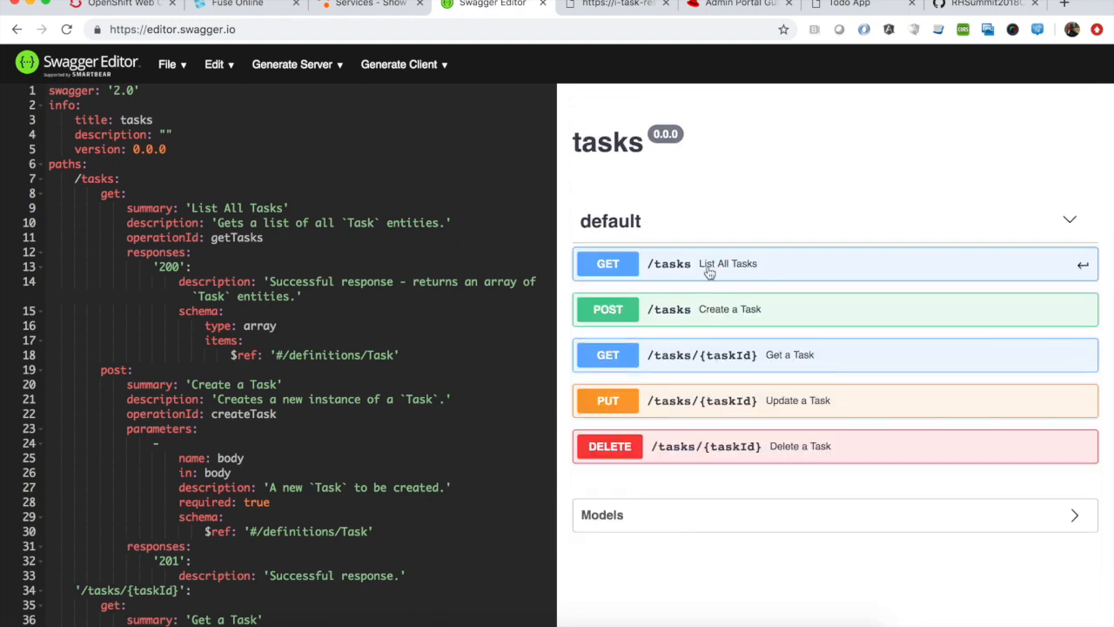
pyautogui.click(827, 355)
pyautogui.scroll(-2, 761, 446)
pyautogui.scroll(-5, 760, 440)
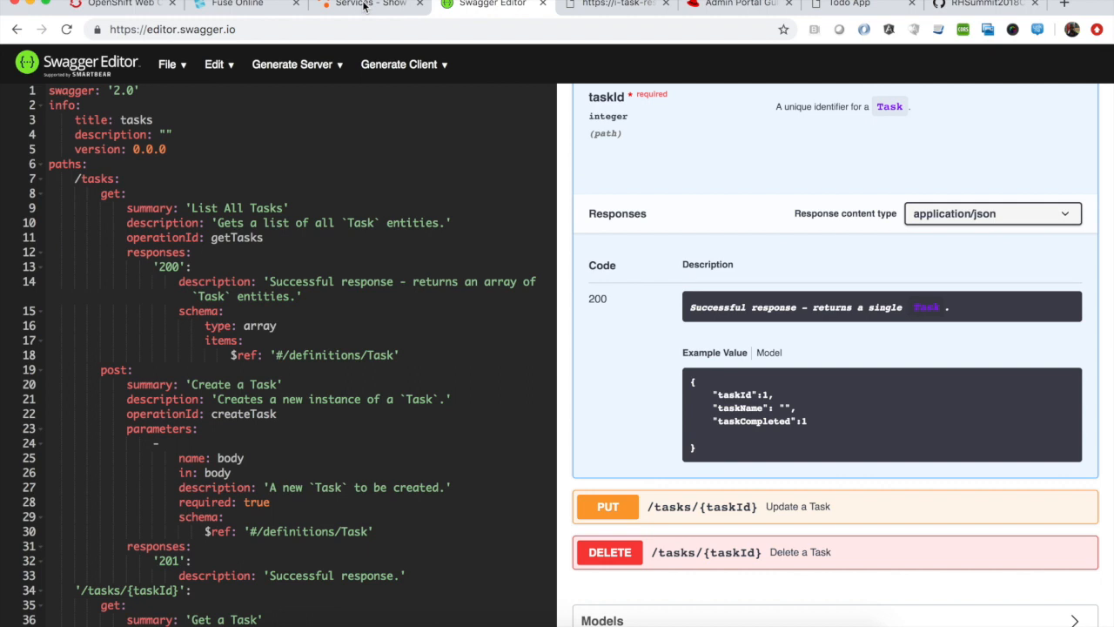
# Switch to 3scale API Management and add a manually defined API named Tasks API with system name task_api.
pyautogui.click(365, 6)
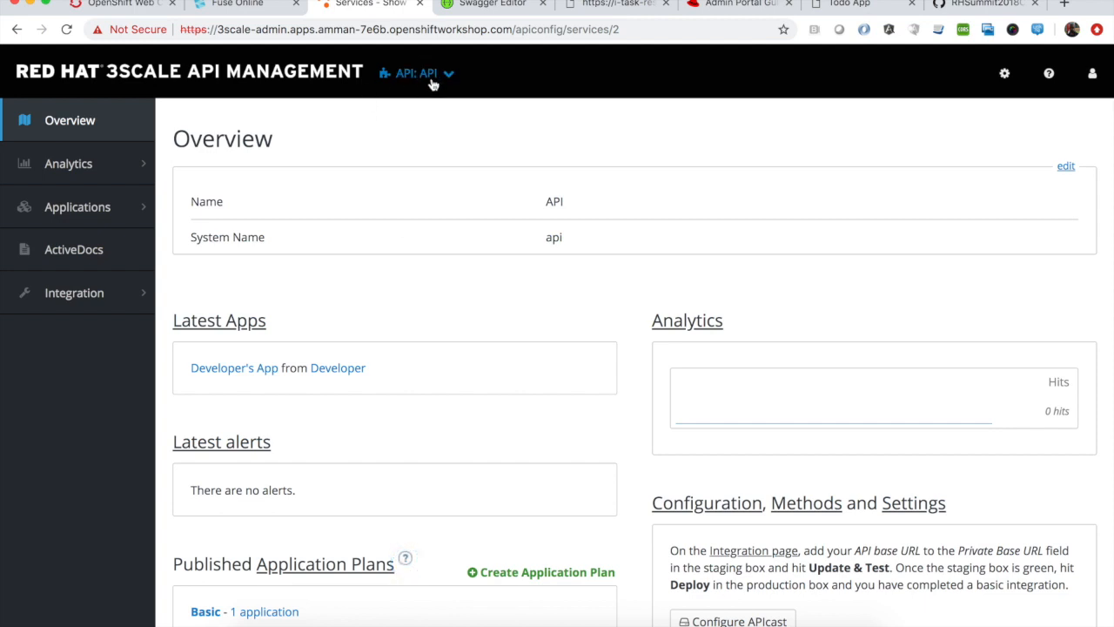
pyautogui.click(279, 77)
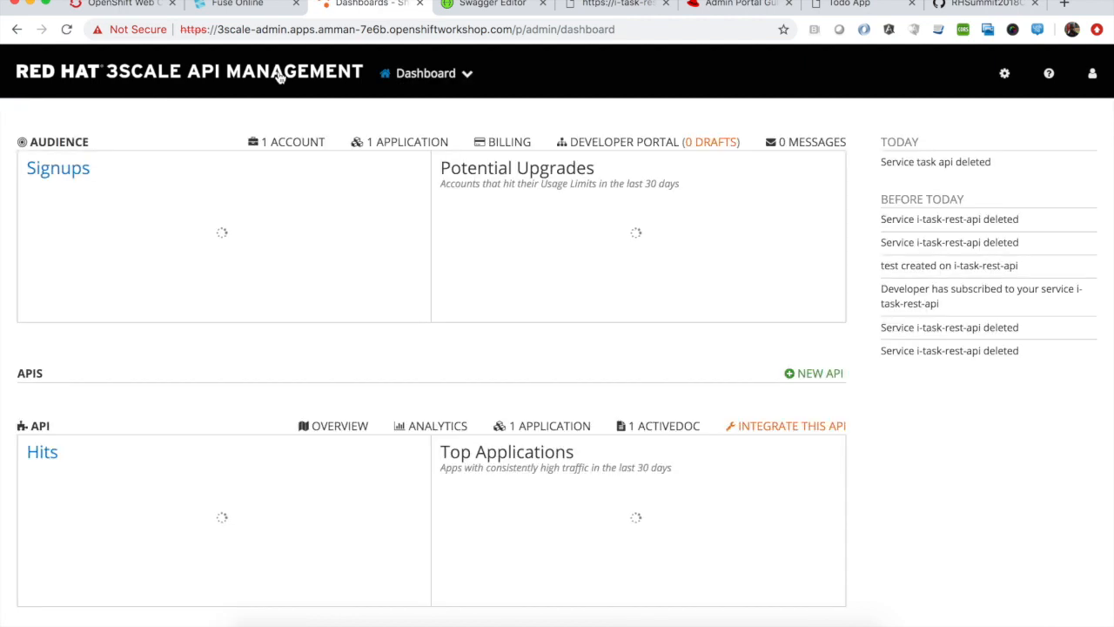
pyautogui.scroll(-1, 868, 423)
pyautogui.click(820, 354)
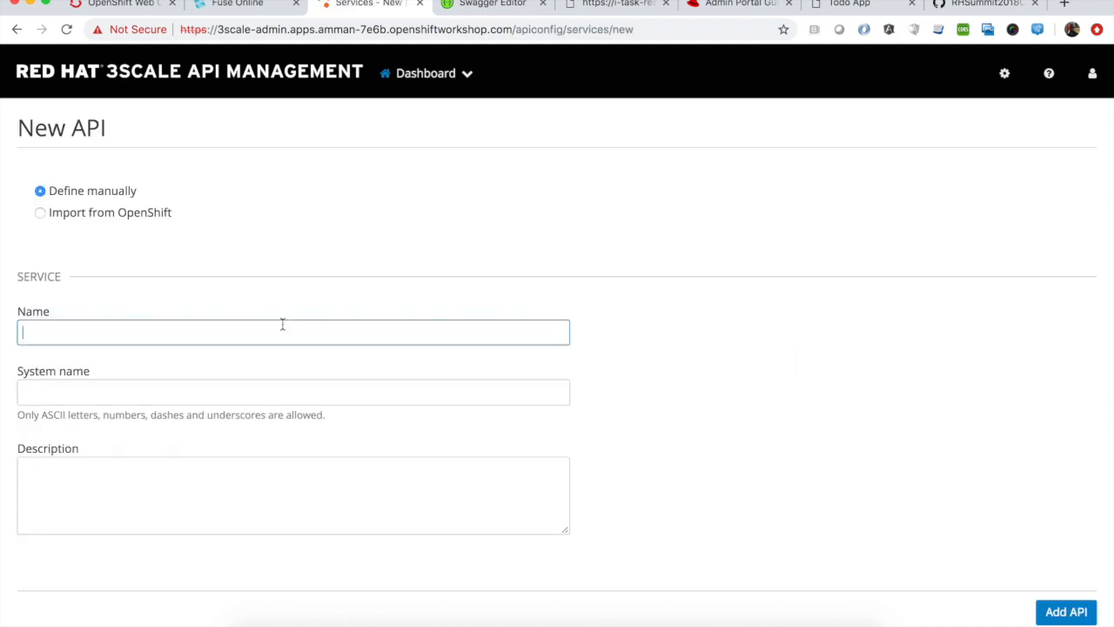
pyautogui.write('Tasks API')
pyautogui.press('Tab')
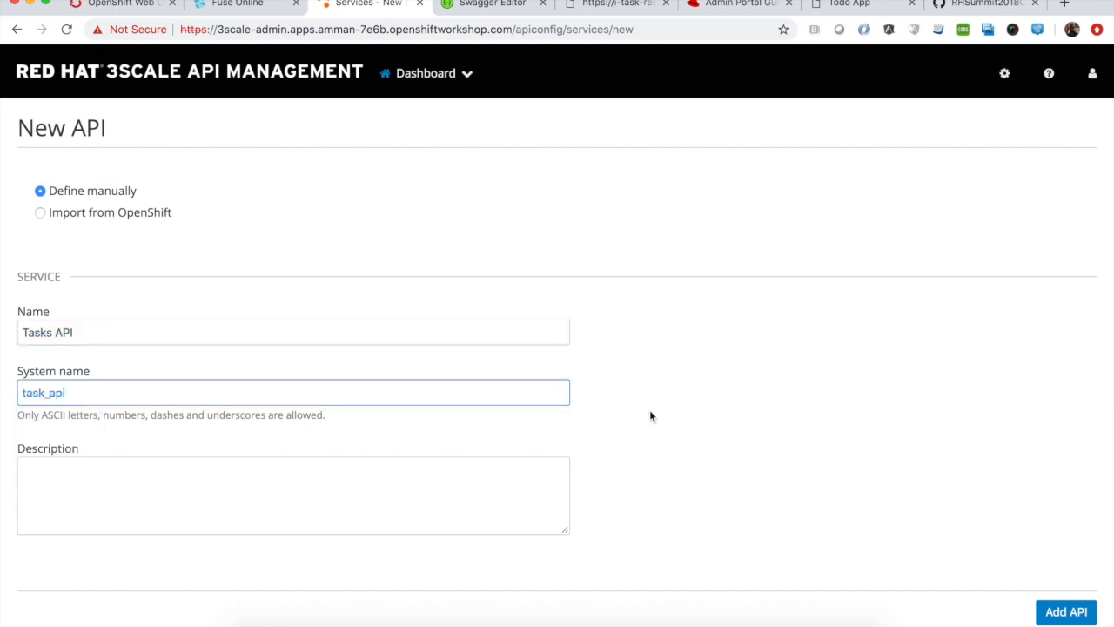
pyautogui.click(1064, 620)
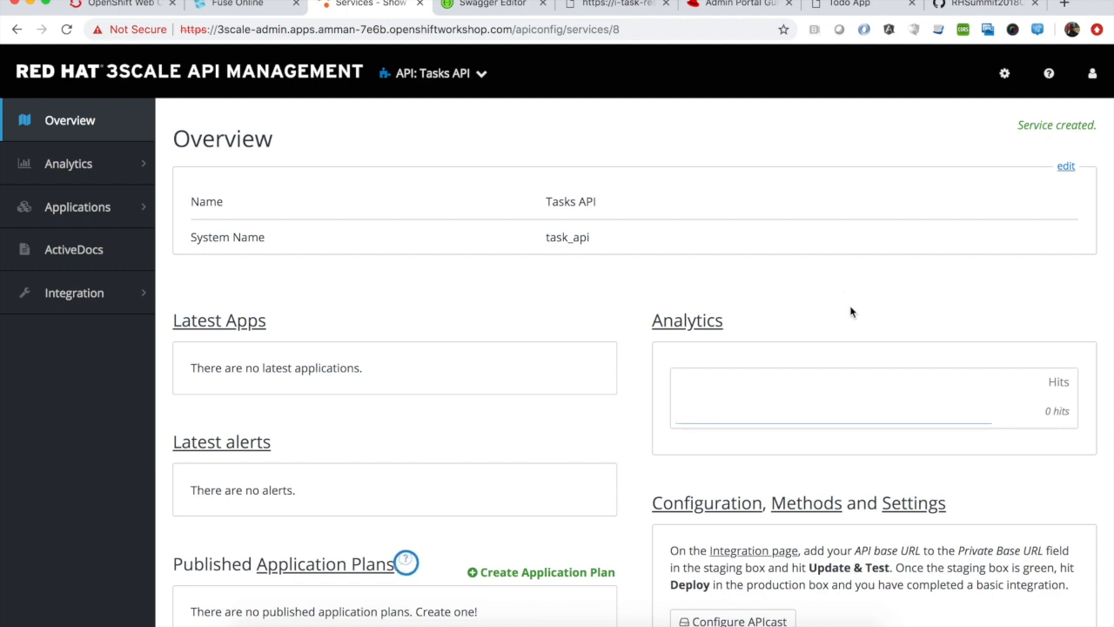
# Review the Tasks API integration settings and update the service with APIcast deployment and API Key (user_key) authentication.
pyautogui.click(145, 300)
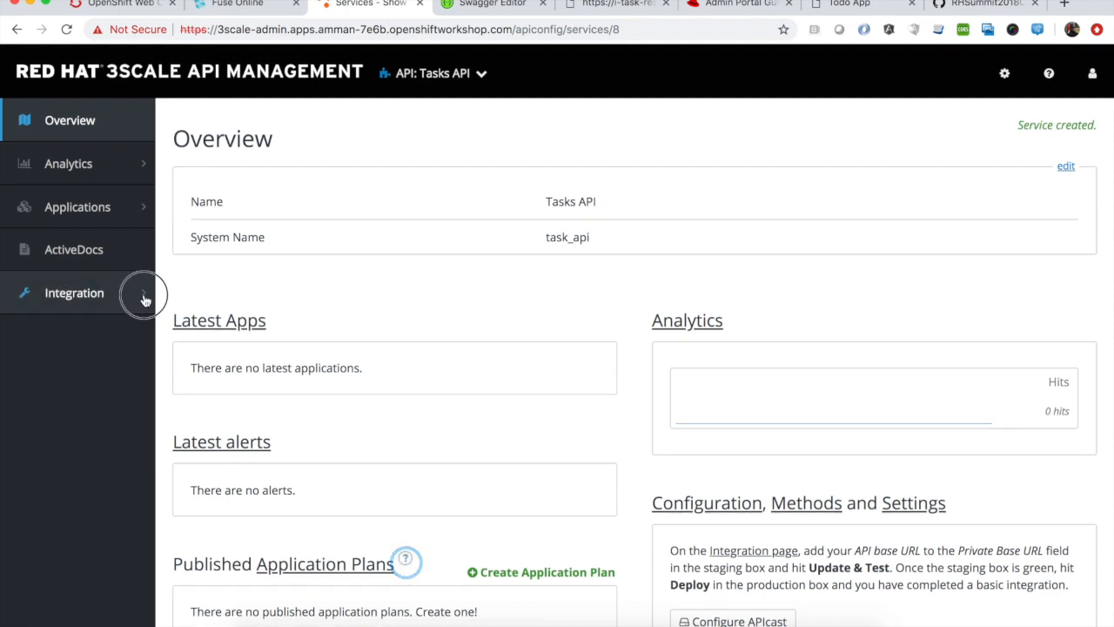
pyautogui.click(72, 328)
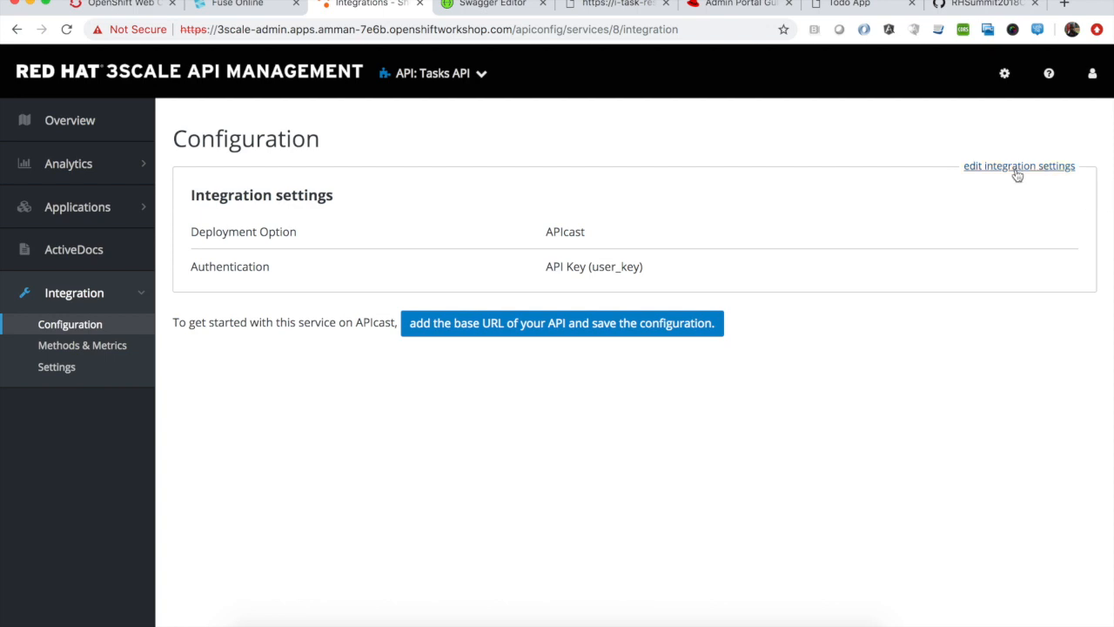
pyautogui.click(1017, 171)
pyautogui.scroll(-1, 726, 396)
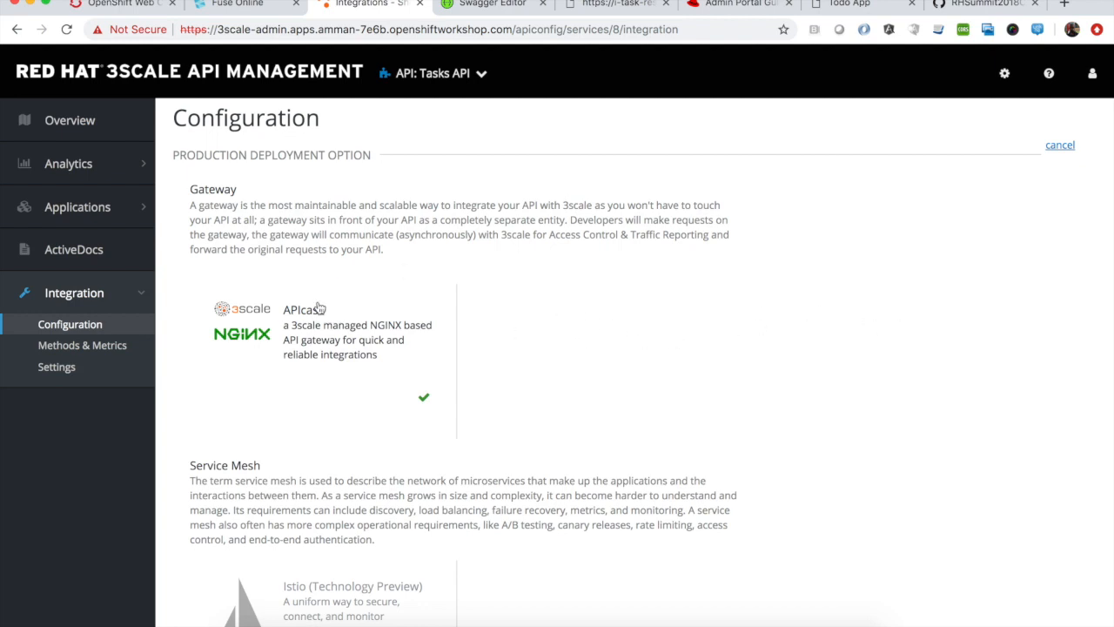
pyautogui.scroll(-10, 296, 348)
pyautogui.scroll(-6, 298, 348)
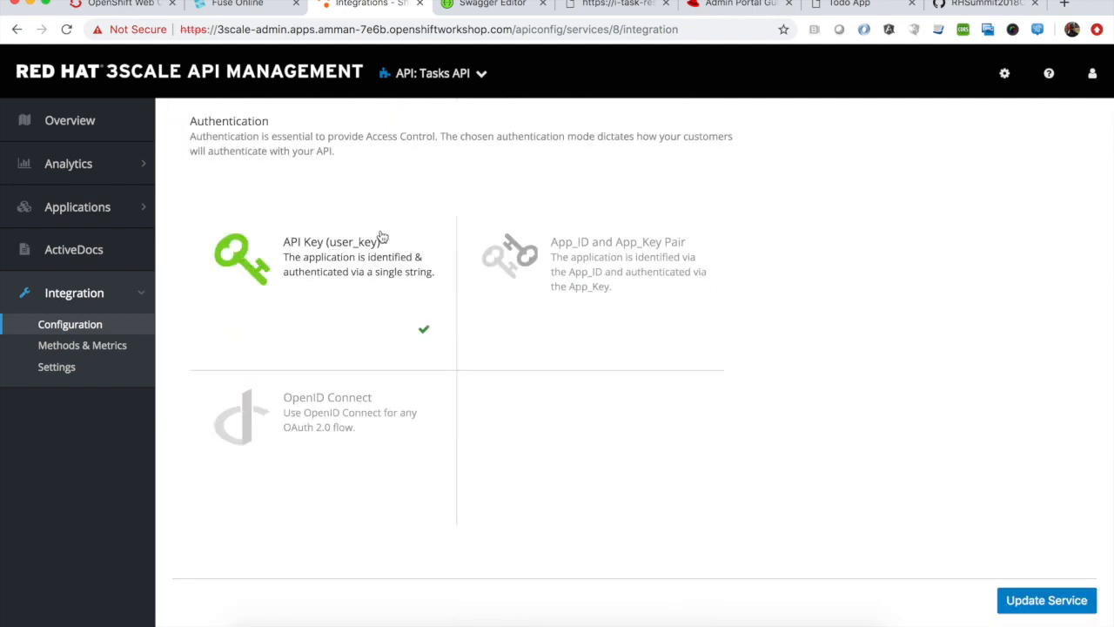
pyautogui.click(510, 261)
pyautogui.click(1057, 600)
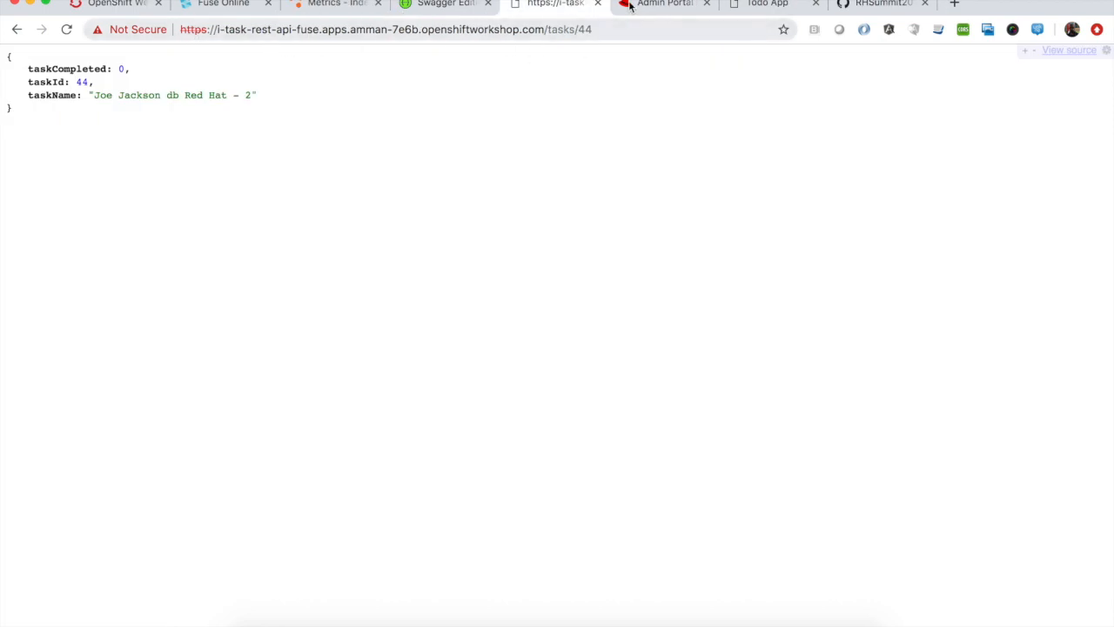
# Request the full task list from the REST endpoint by removing the task ID from the /tasks/44 URL.
pyautogui.moveTo(572, 29); pyautogui.dragTo(680, 30)
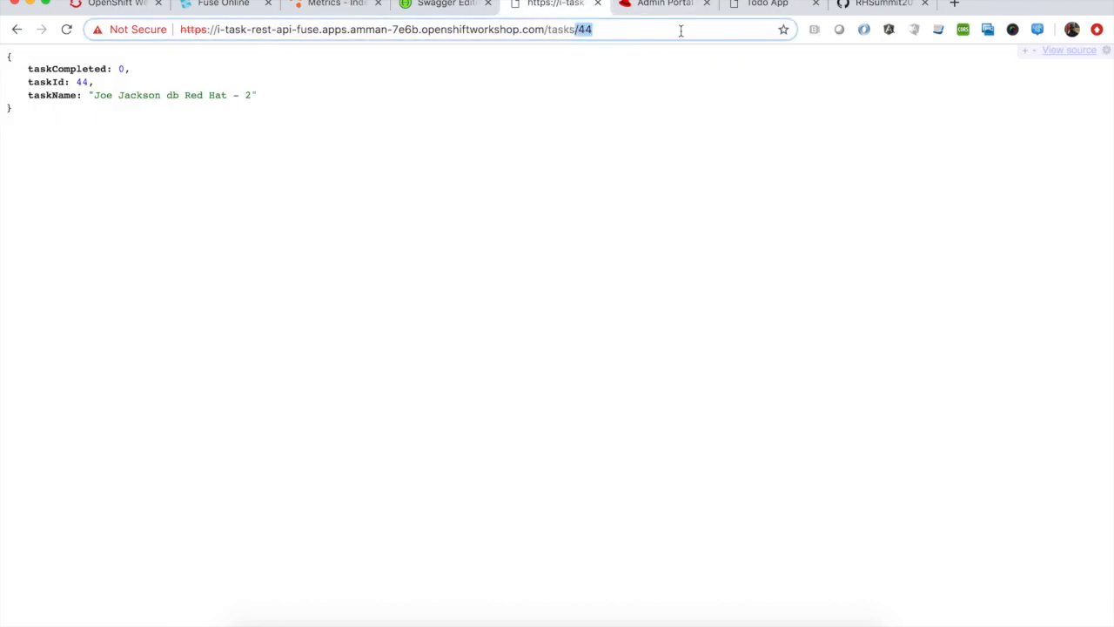
pyautogui.press('BackSpace')
pyautogui.press('Return')
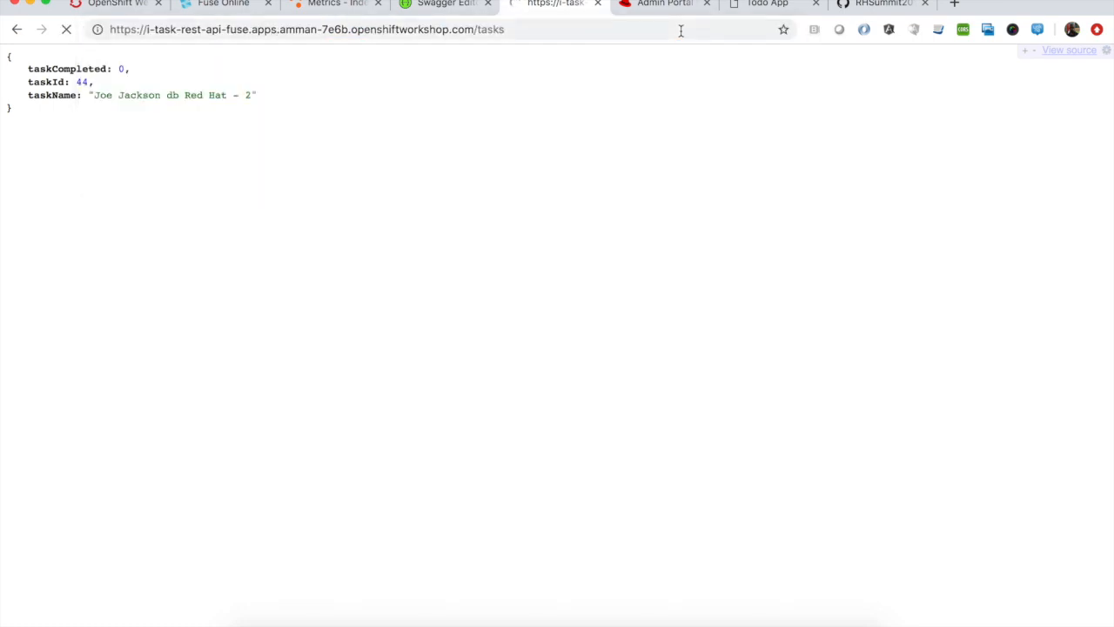
# Request the single task with ID 45 from the REST endpoint at /tasks/45.
pyautogui.click(670, 30)
pyautogui.click(695, 31)
pyautogui.write('/')
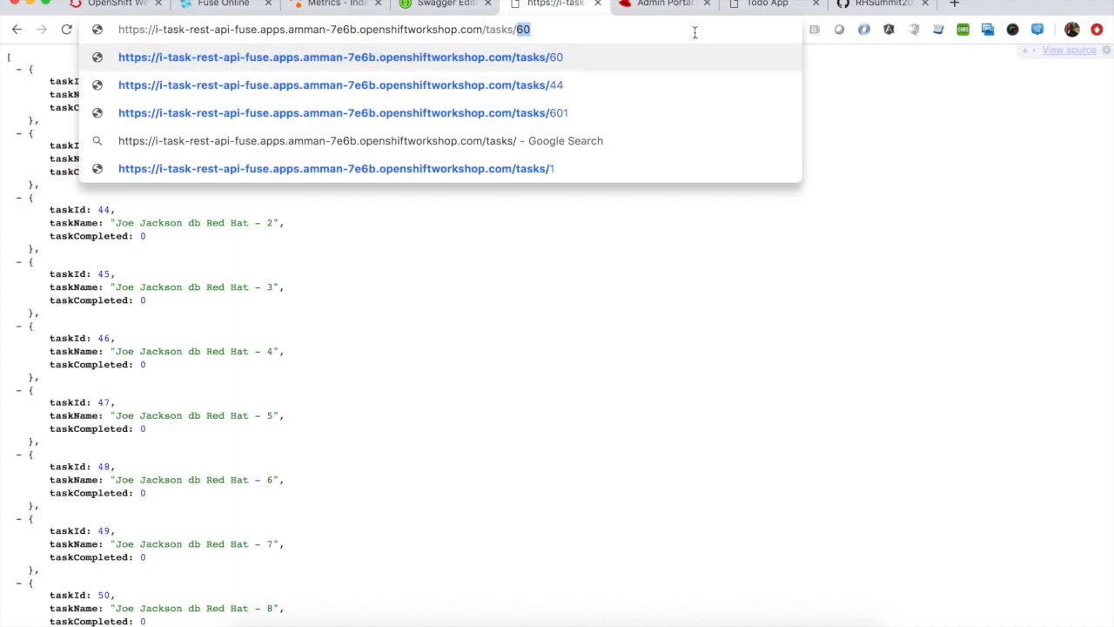
pyautogui.write('45')
pyautogui.press('Return')
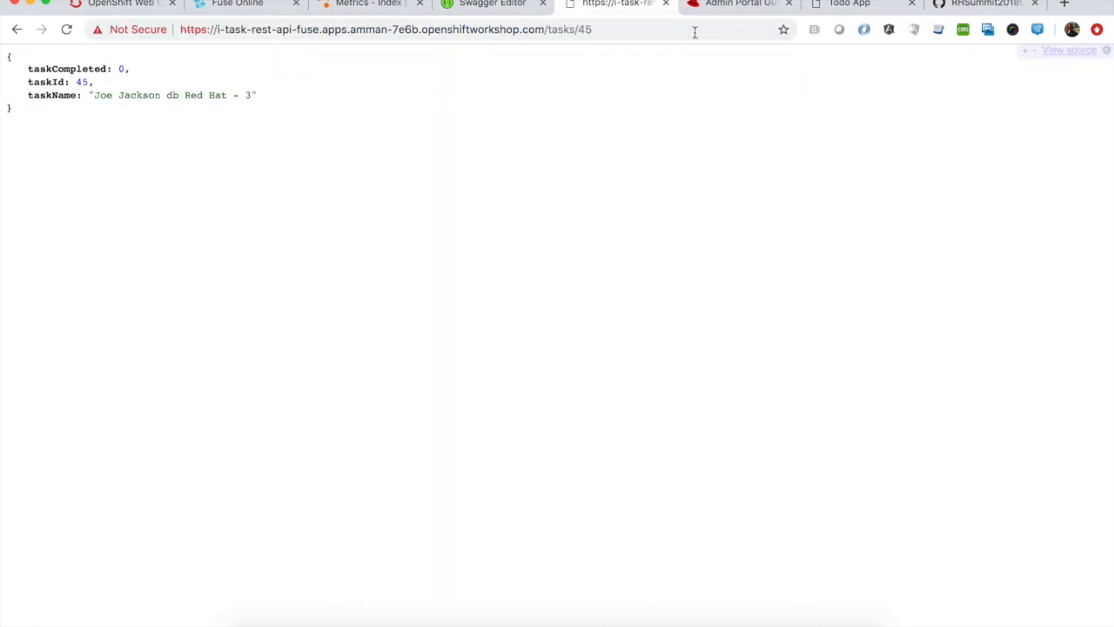
# Return to 3scale and create a Tasks API method with friendly name get tasks and system name get_tasks.
pyautogui.click(372, 5)
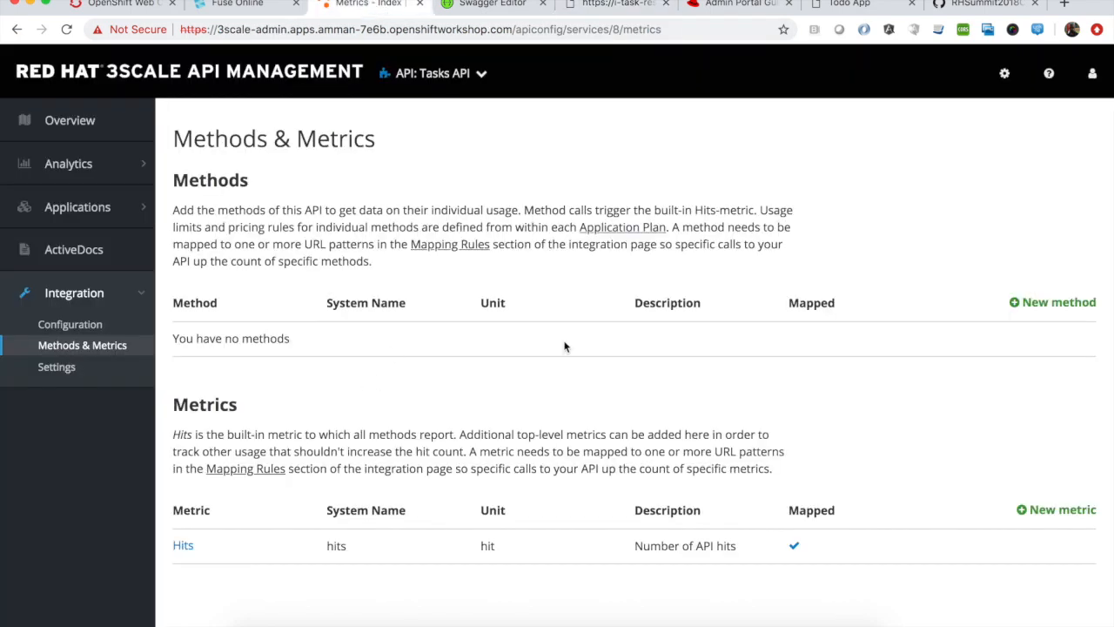
pyautogui.click(1048, 309)
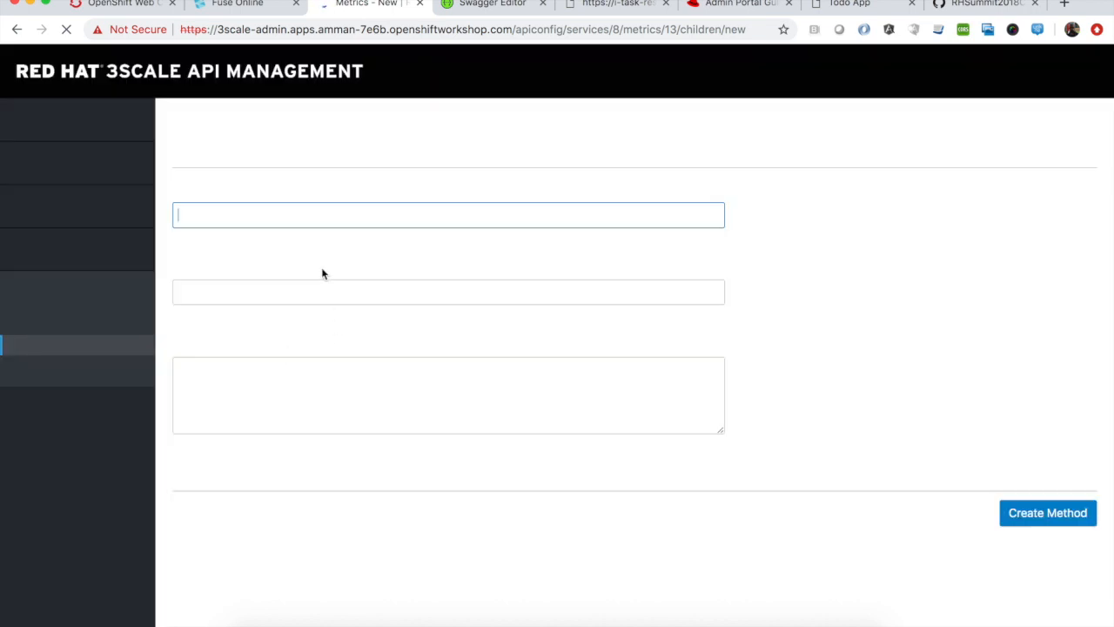
pyautogui.write('get tasks')
pyautogui.press('Tab')
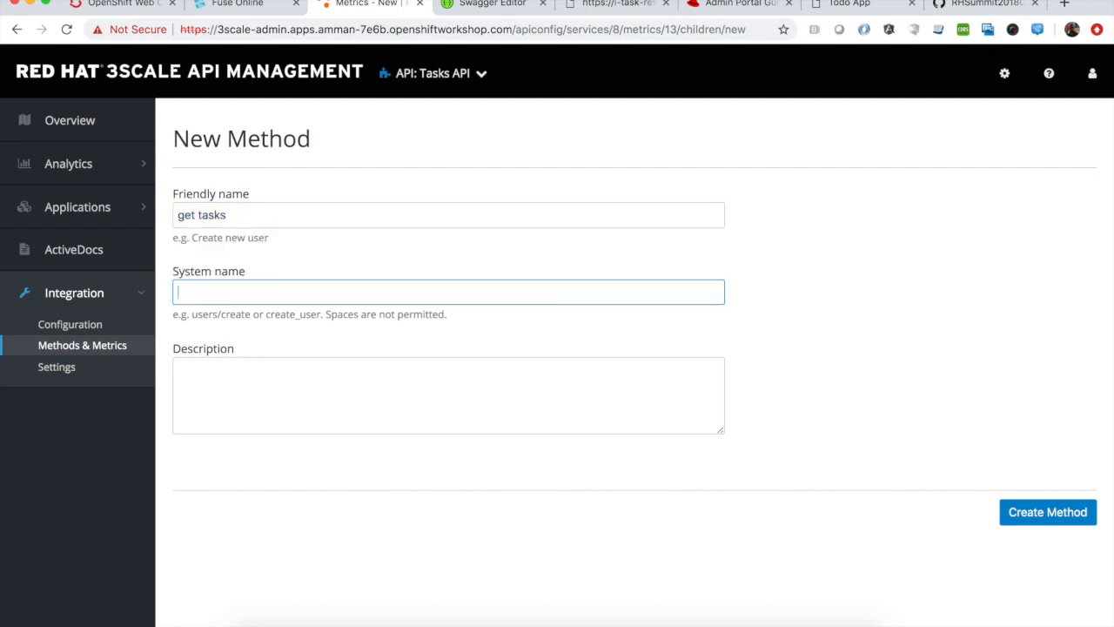
pyautogui.write('get_tasks')
pyautogui.click(1038, 513)
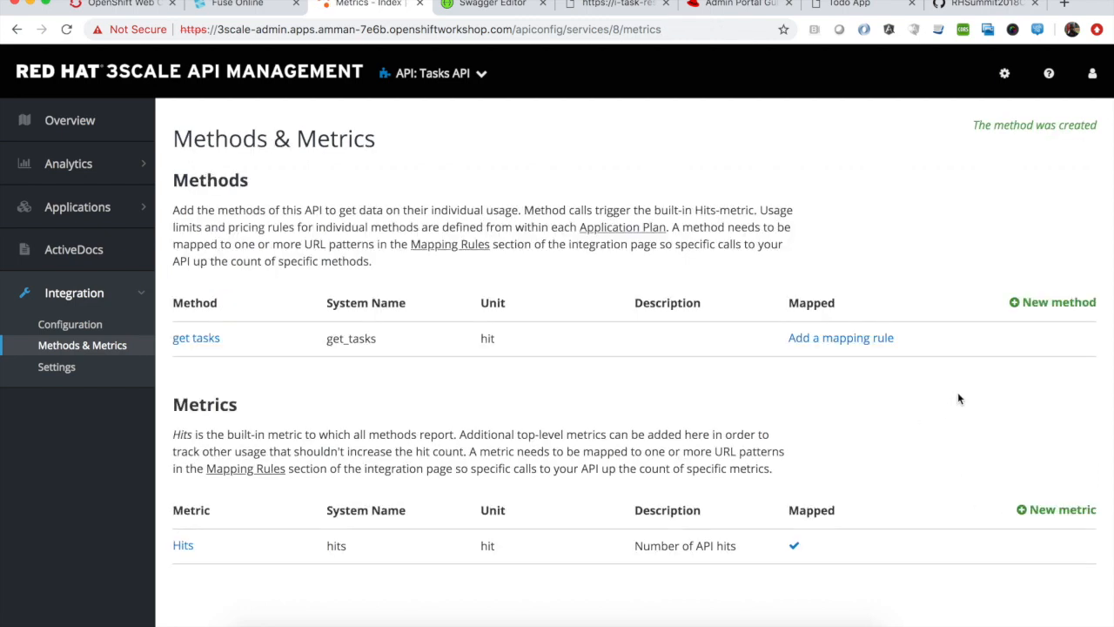
# Create a second Tasks API method with friendly name get task and system name get_task.
pyautogui.click(1069, 306)
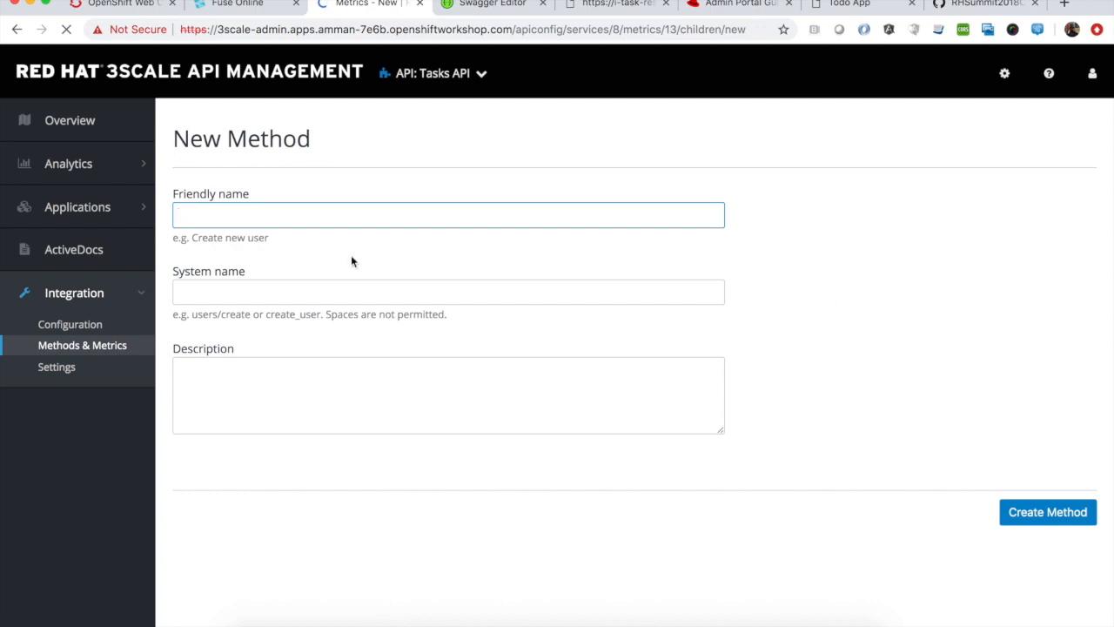
pyautogui.write('get task')
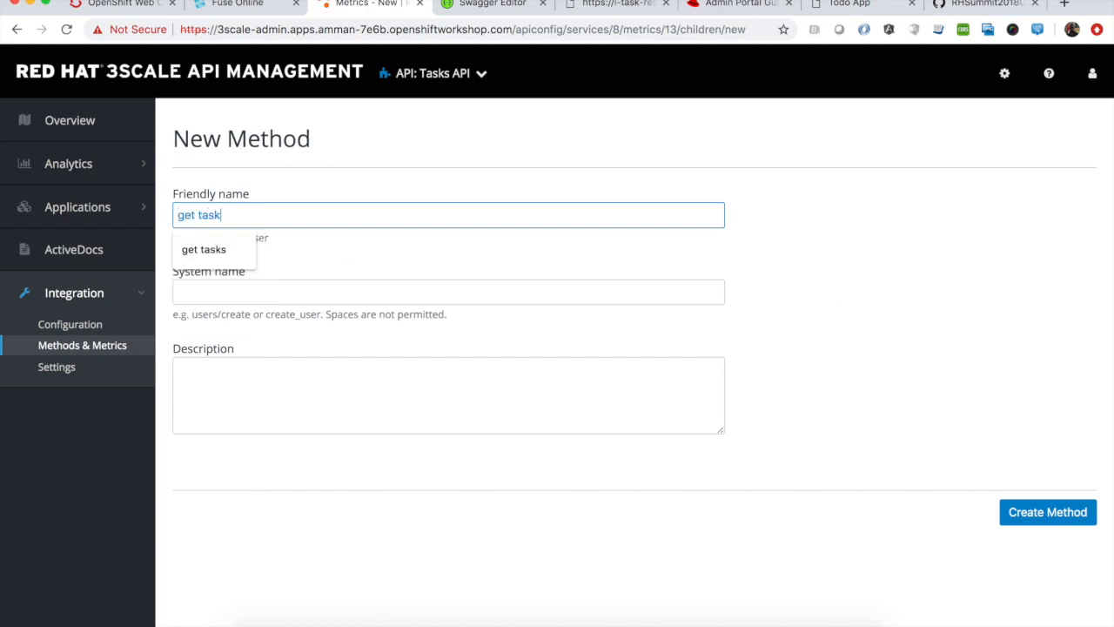
pyautogui.press('Tab')
pyautogui.write('get_task')
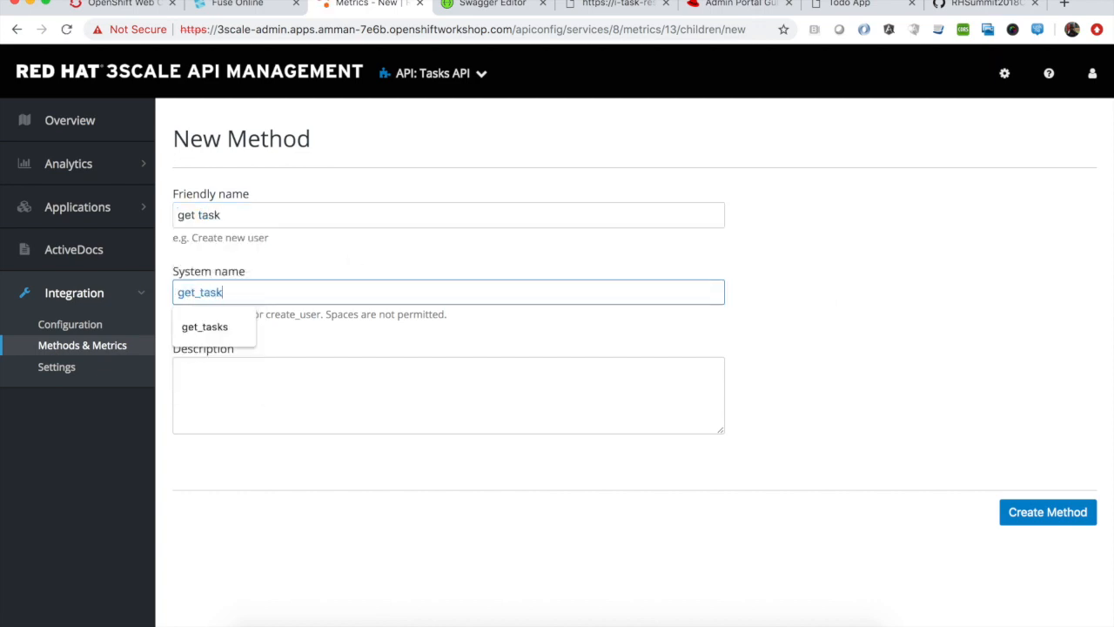
pyautogui.click(898, 371)
pyautogui.click(1063, 516)
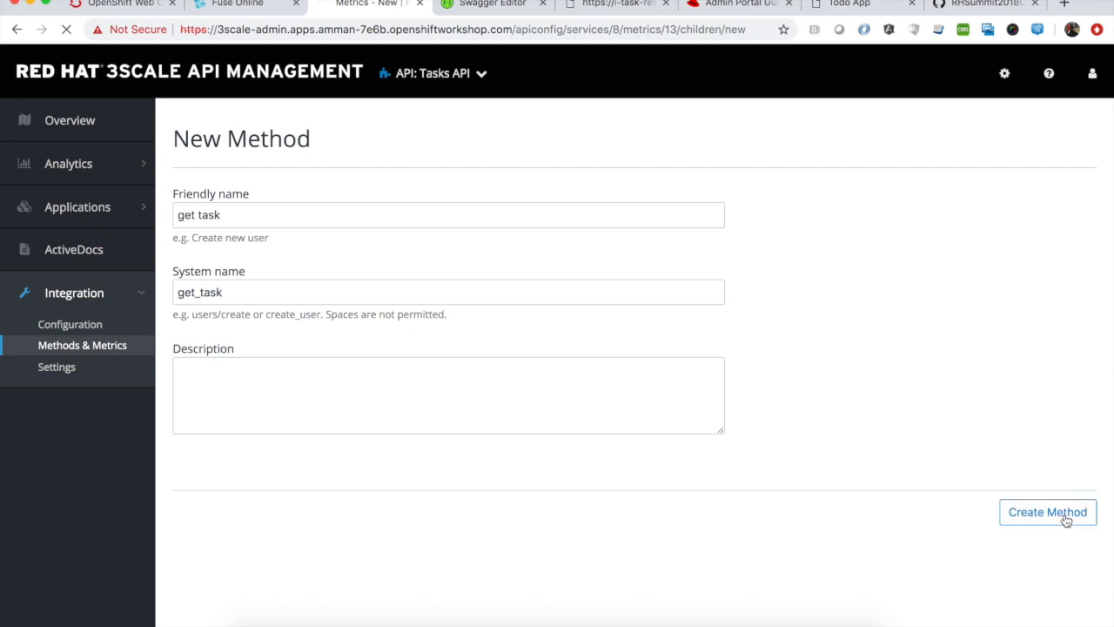
pyautogui.scroll(-2, 909, 376)
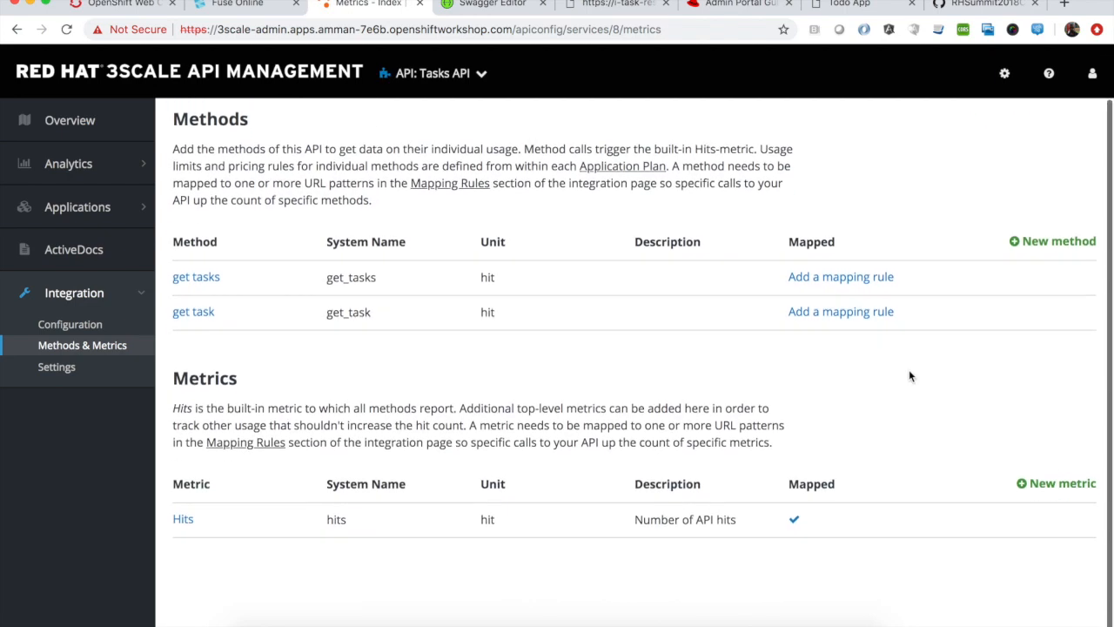
pyautogui.click(1037, 258)
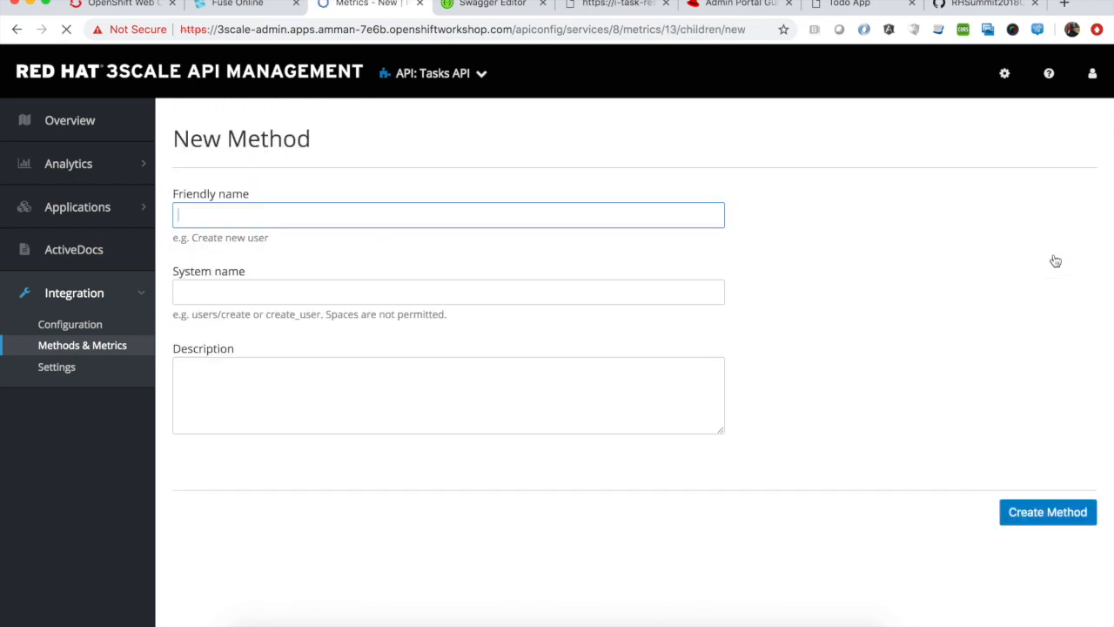
pyautogui.click(78, 324)
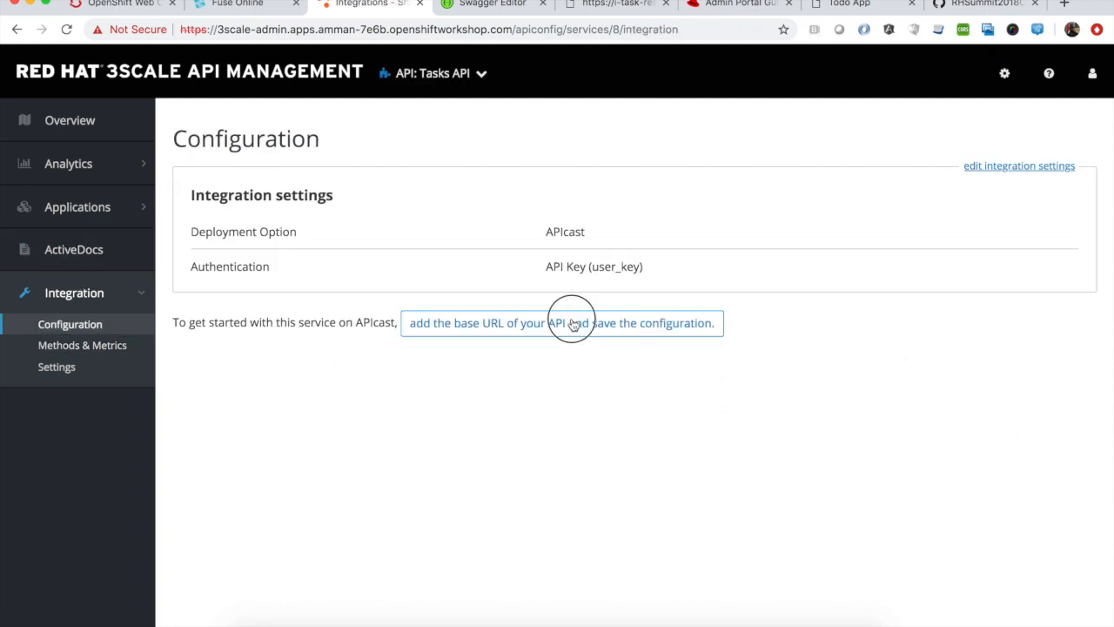
pyautogui.click(573, 324)
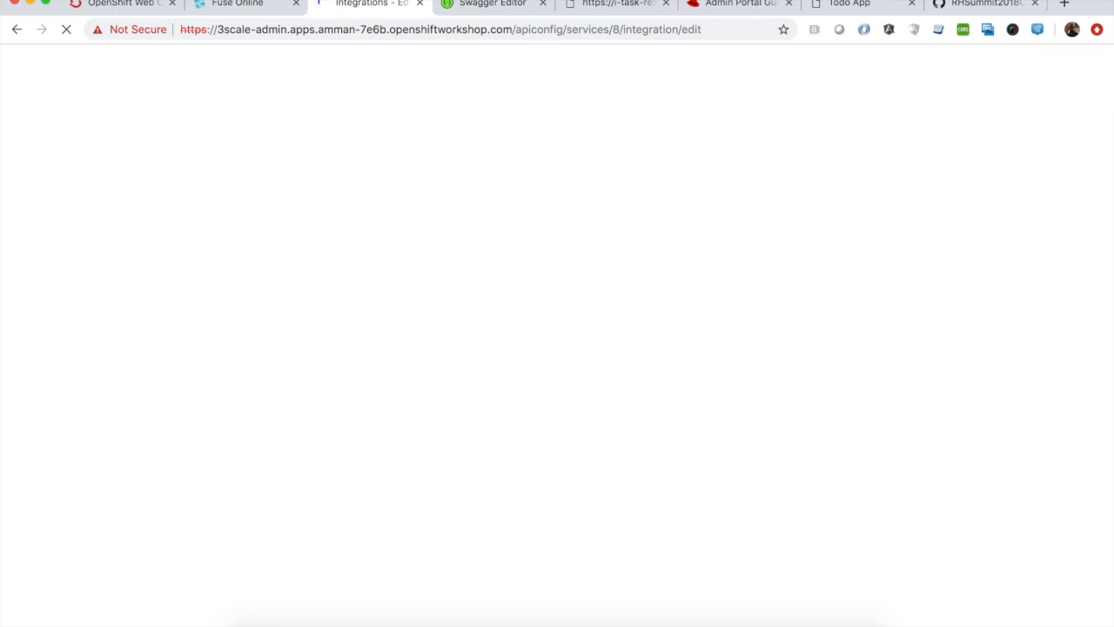
pyautogui.click(620, 5)
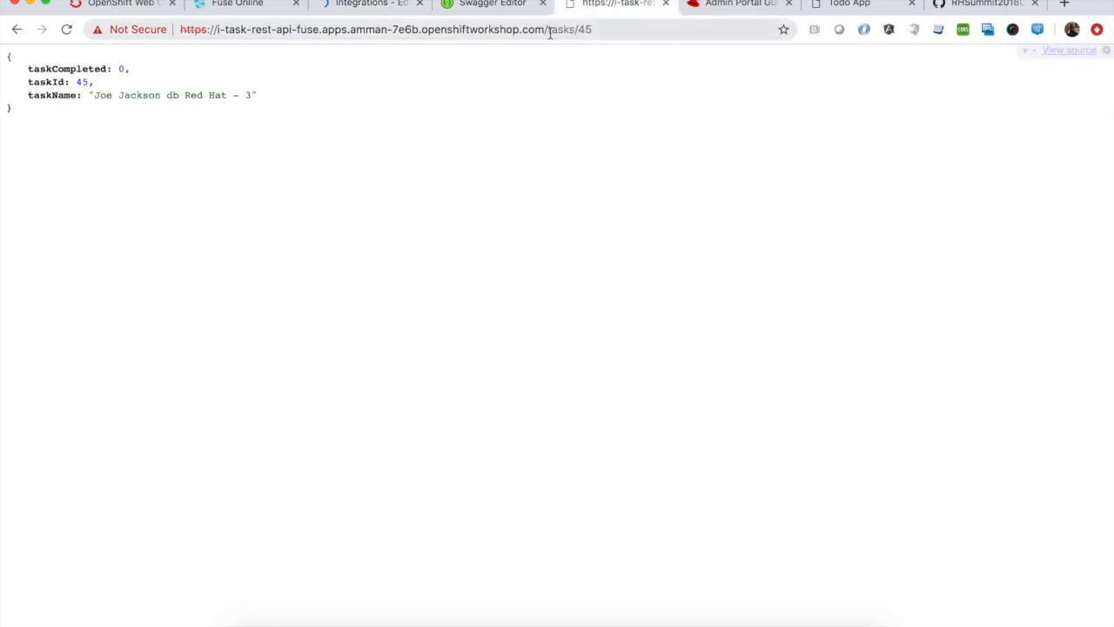
pyautogui.moveTo(546, 32); pyautogui.dragTo(149, 35)
pyautogui.press('super+c')
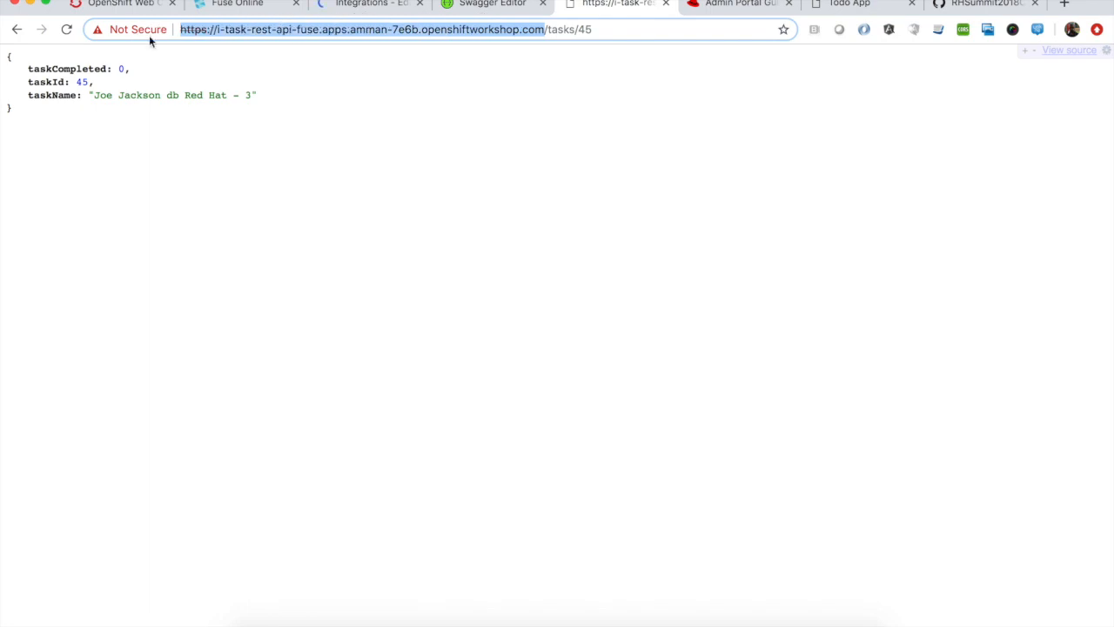
pyautogui.click(376, 4)
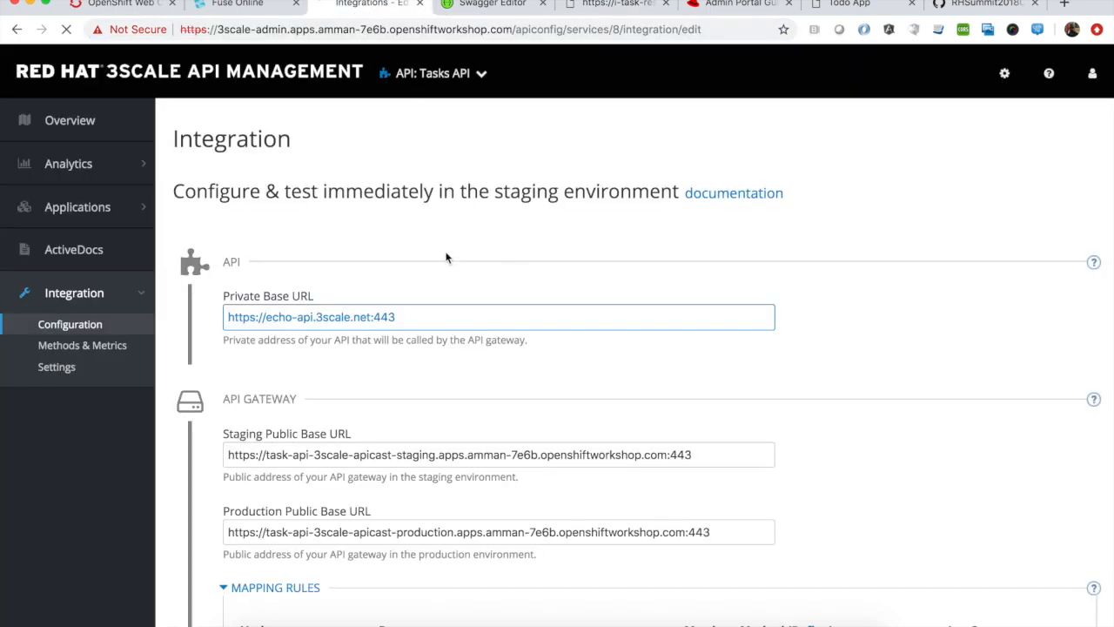
pyautogui.tripleClick(311, 315)
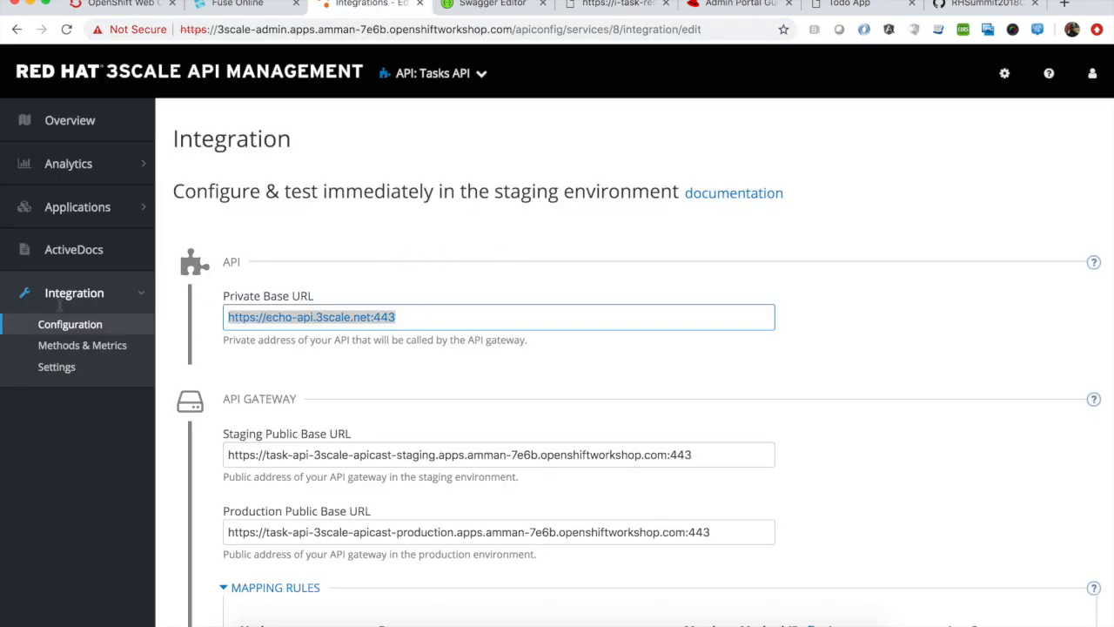
pyautogui.press('super+v')
pyautogui.click(862, 356)
# Add a GET mapping rule with pattern /tasks that increments the get_tasks method.
pyautogui.scroll(-1, 863, 357)
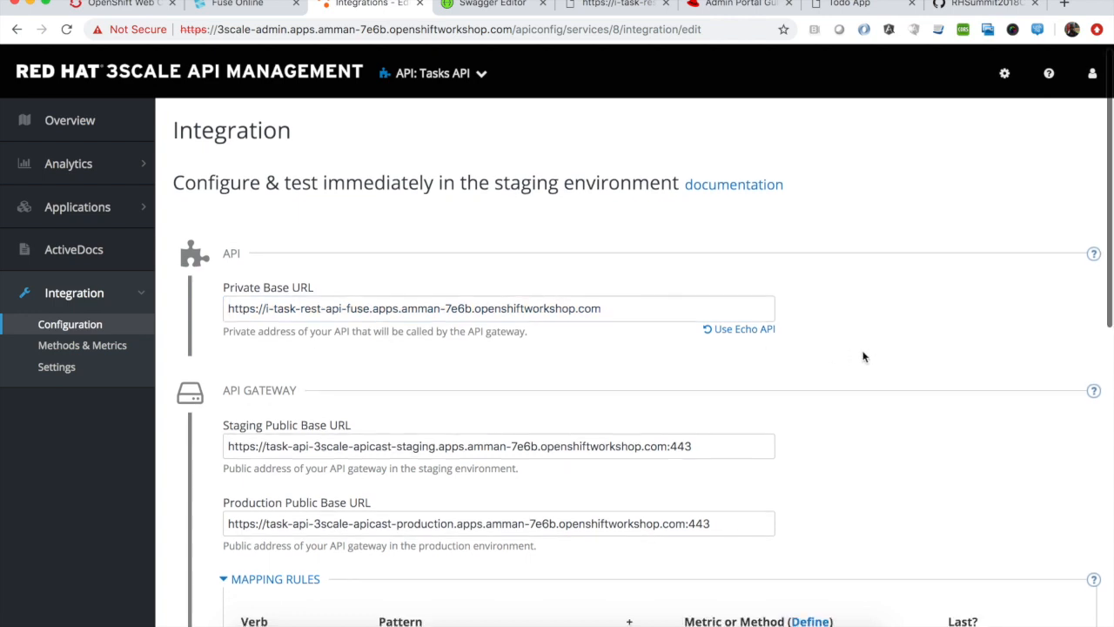
pyautogui.scroll(-1, 863, 356)
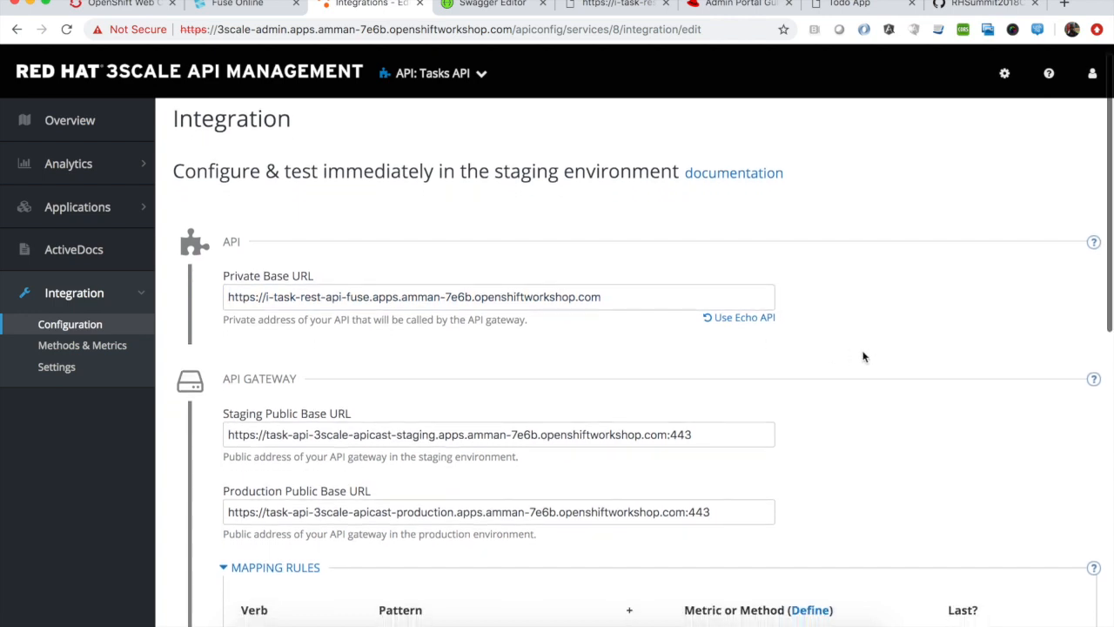
pyautogui.scroll(-3, 864, 356)
pyautogui.scroll(-2, 863, 357)
pyautogui.scroll(1, 870, 352)
pyautogui.click(1020, 362)
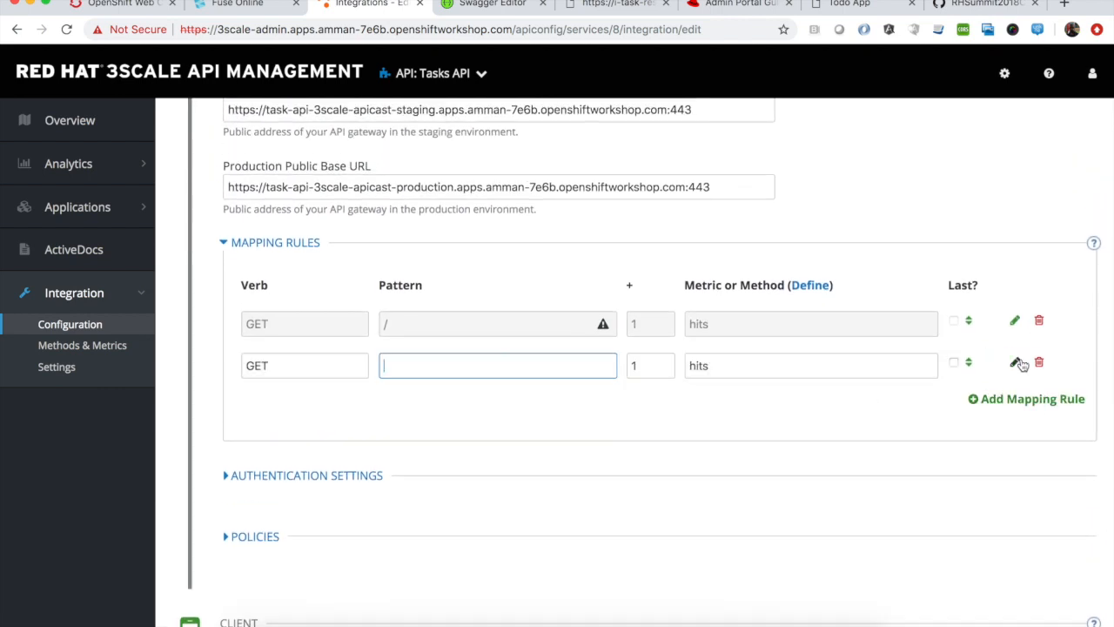
pyautogui.write('/tasks')
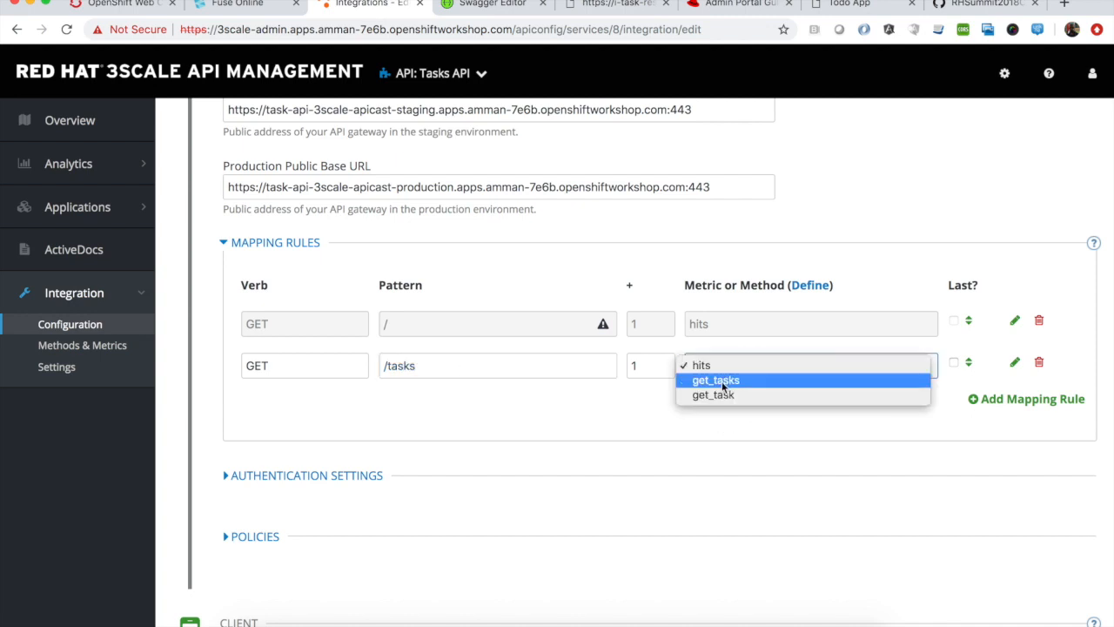
pyautogui.click(722, 387)
# Add another GET mapping rule with pattern /tasks/{taskId} assigned to the get_task method.
pyautogui.click(994, 399)
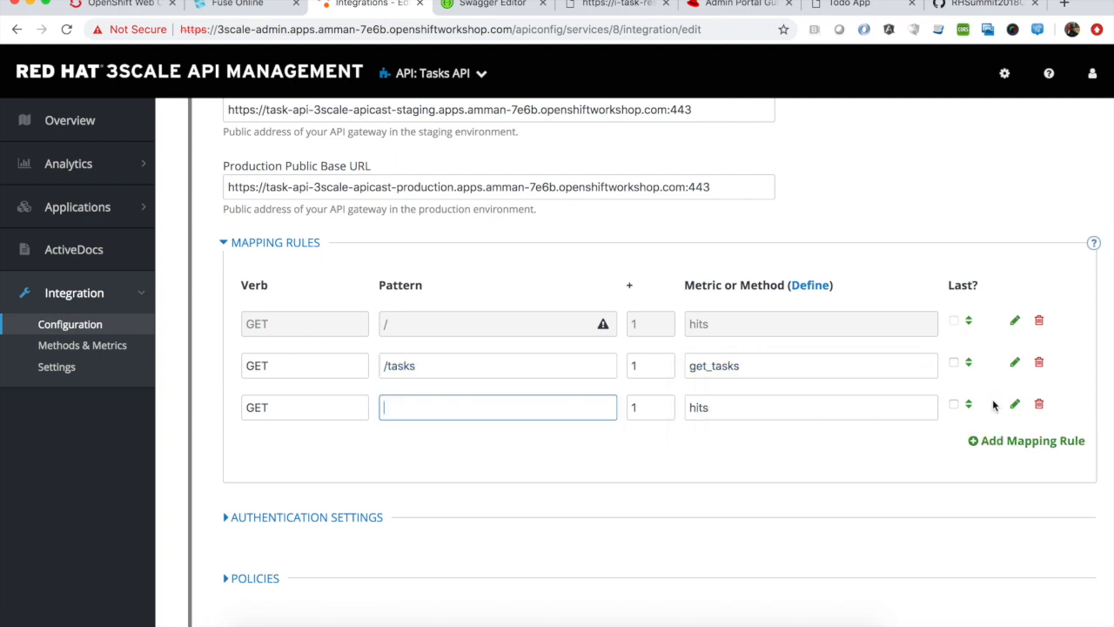
pyautogui.write('/tasks')
pyautogui.write('s')
pyautogui.write('/{tas')
pyautogui.click(722, 409)
pyautogui.click(757, 437)
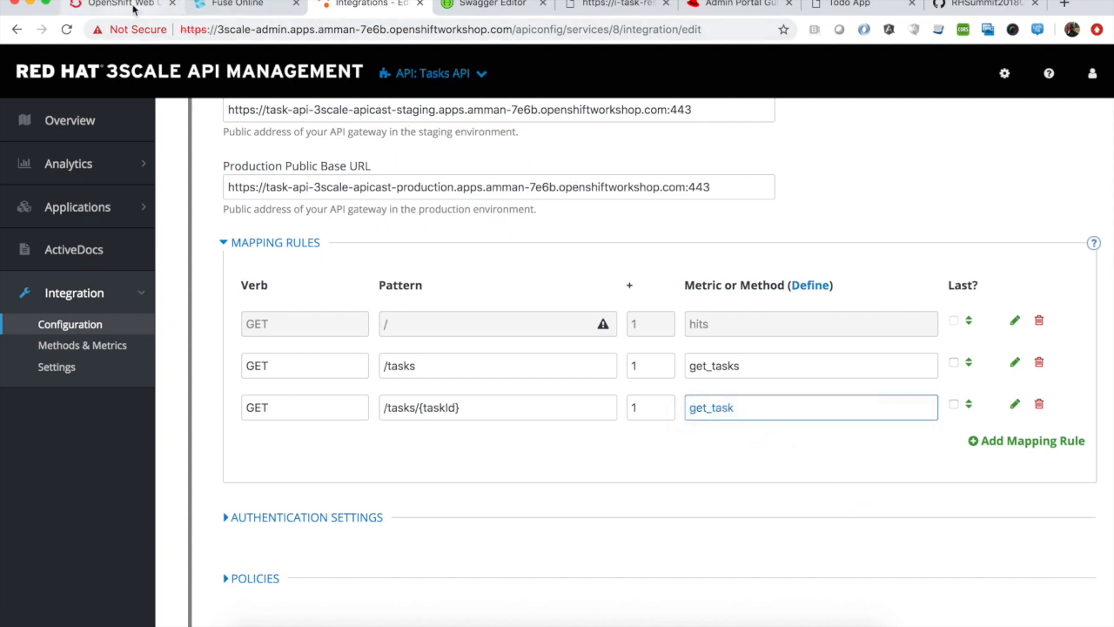
# Save the private base URL and mapping rules by updating and testing the configuration in the staging environment.
pyautogui.scroll(-5, 995, 488)
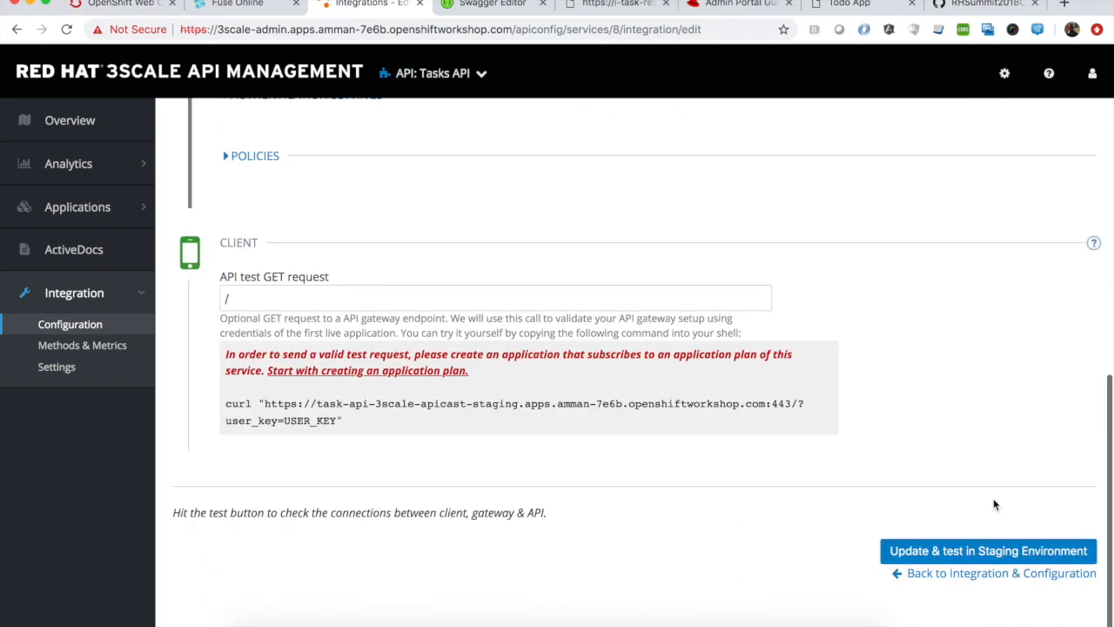
pyautogui.scroll(-2, 994, 505)
pyautogui.click(992, 498)
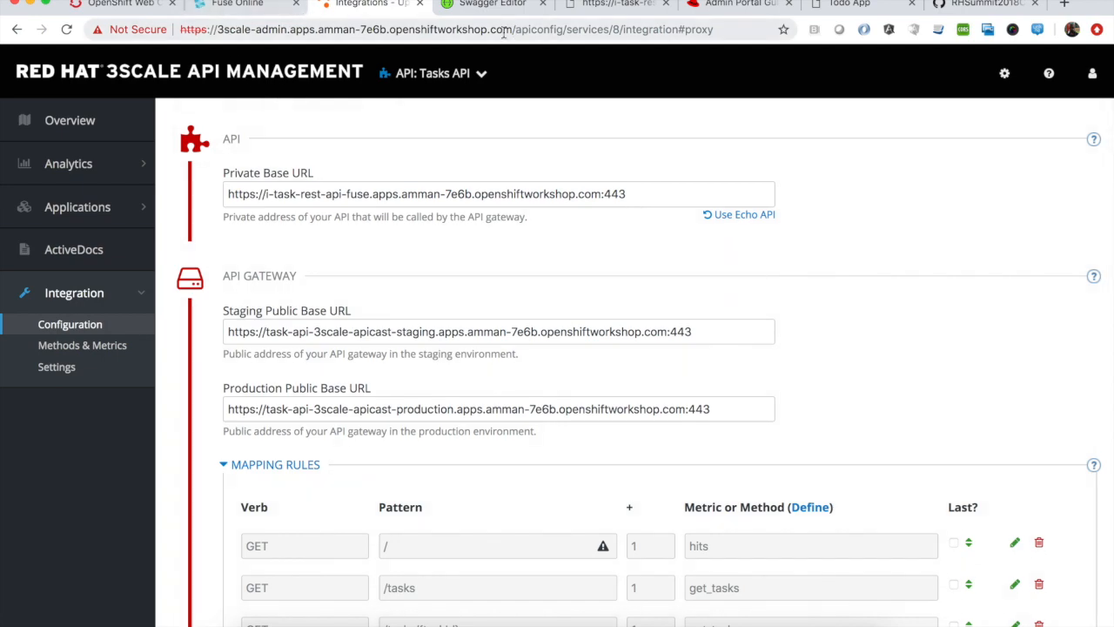
pyautogui.click(625, 9)
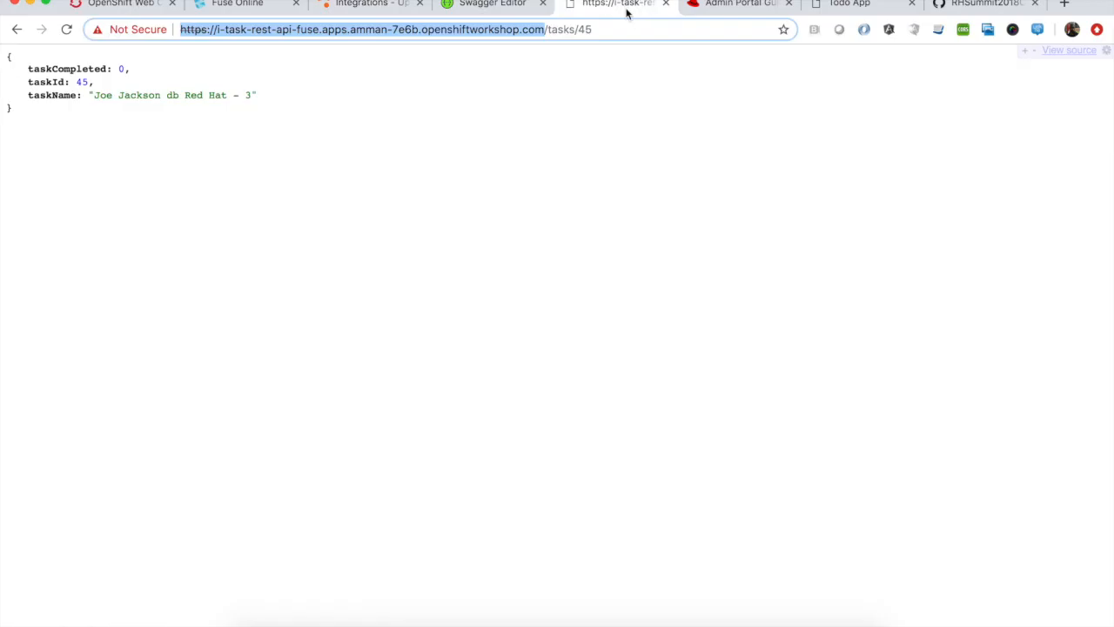
pyautogui.click(115, 7)
pyautogui.click(792, 213)
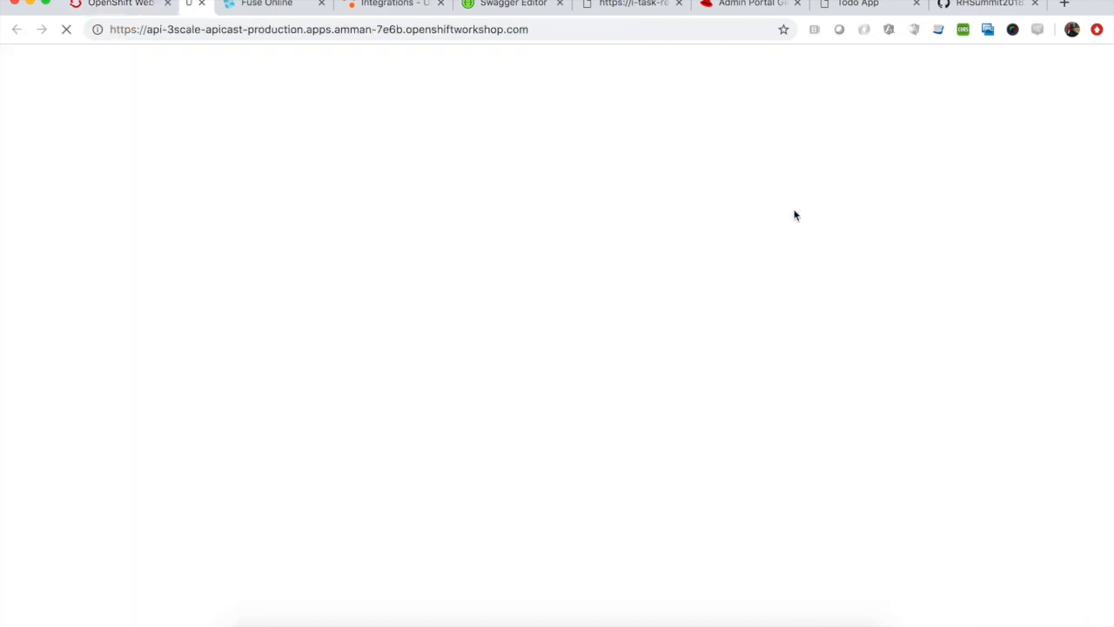
pyautogui.click(552, 29)
pyautogui.press('super+c')
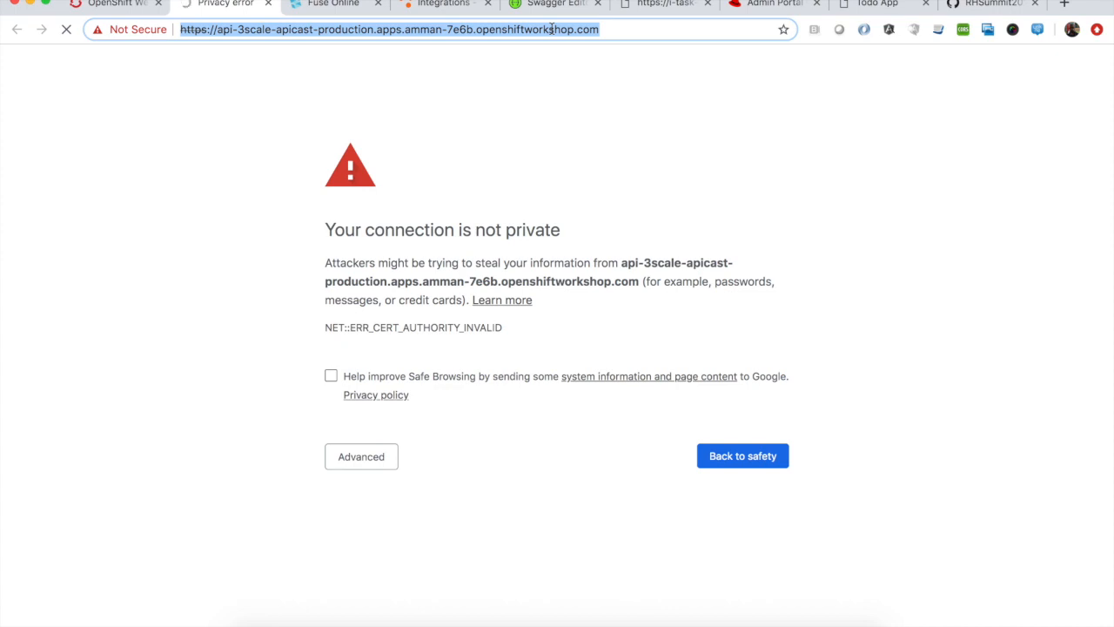
pyautogui.click(426, 5)
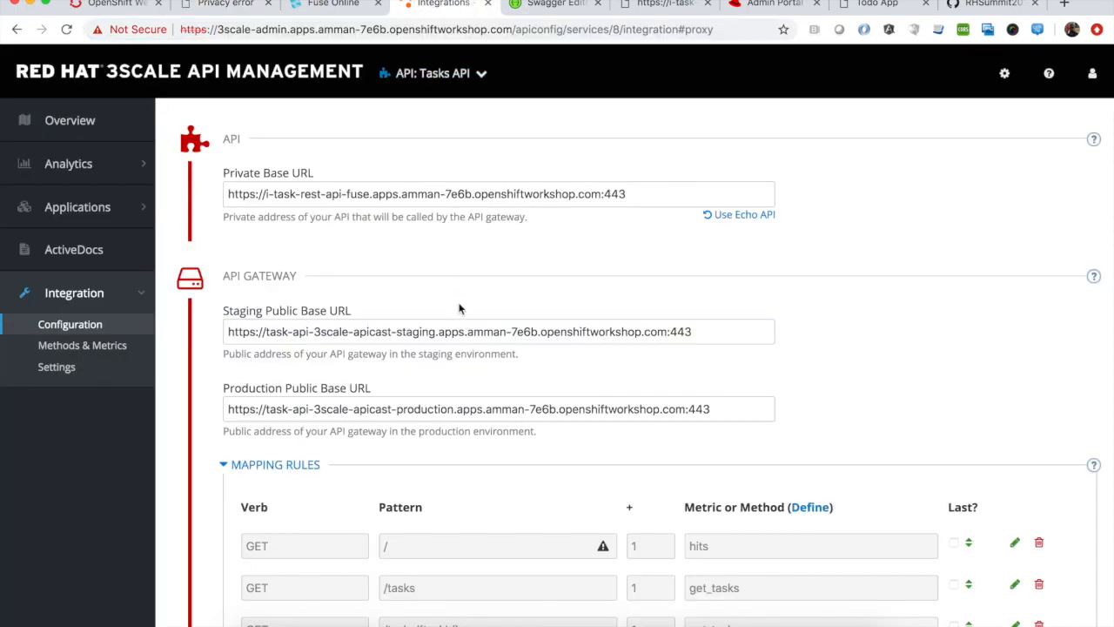
pyautogui.click(598, 406)
pyautogui.press('super+a')
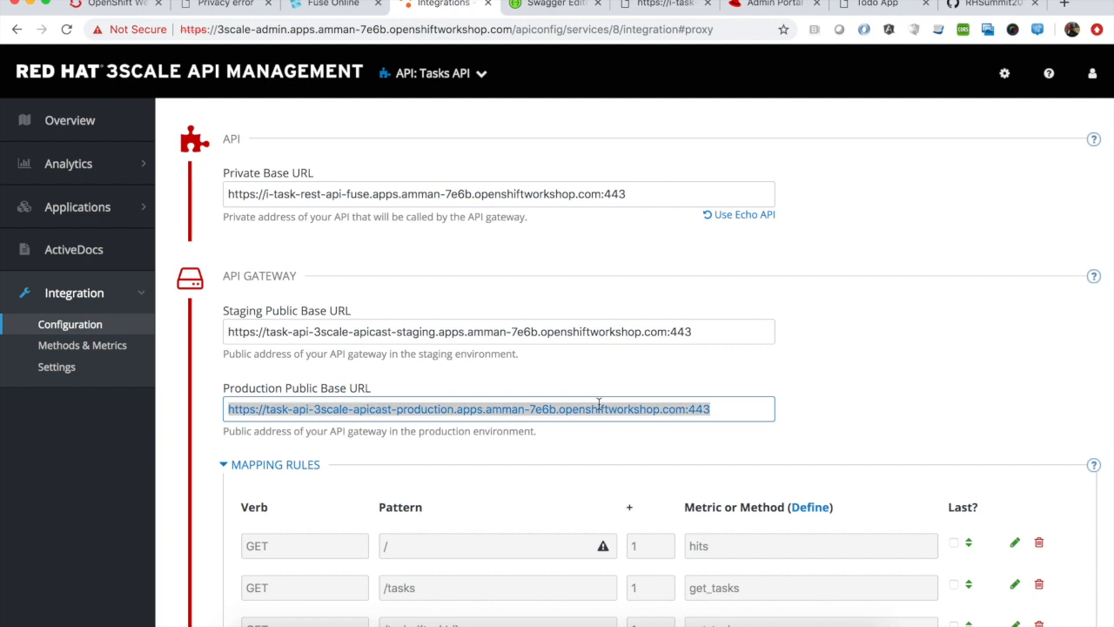
pyautogui.press('super+v')
pyautogui.write(':44')
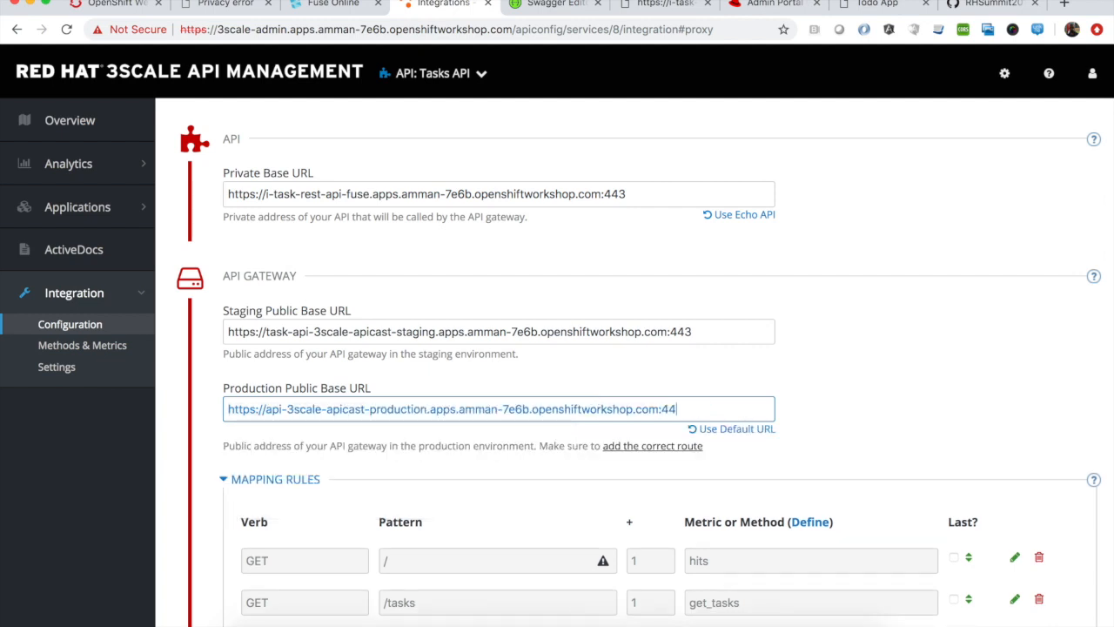
pyautogui.click(709, 328)
pyautogui.press('super+a')
pyautogui.press('super+v')
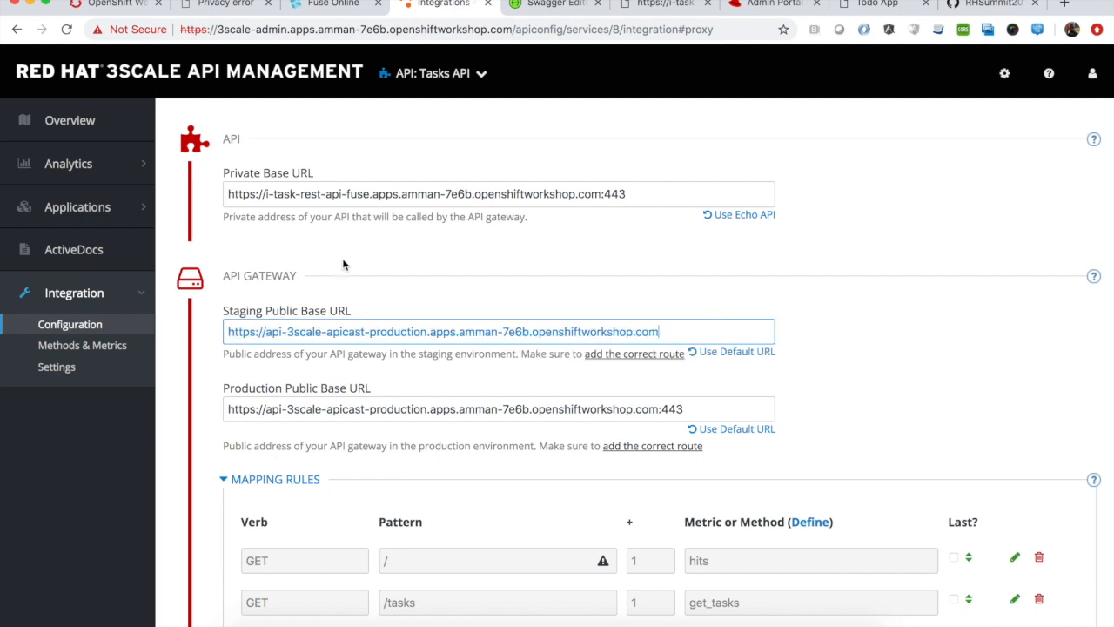
pyautogui.doubleClick(399, 334)
pyautogui.press('BackSpace')
pyautogui.write('sta')
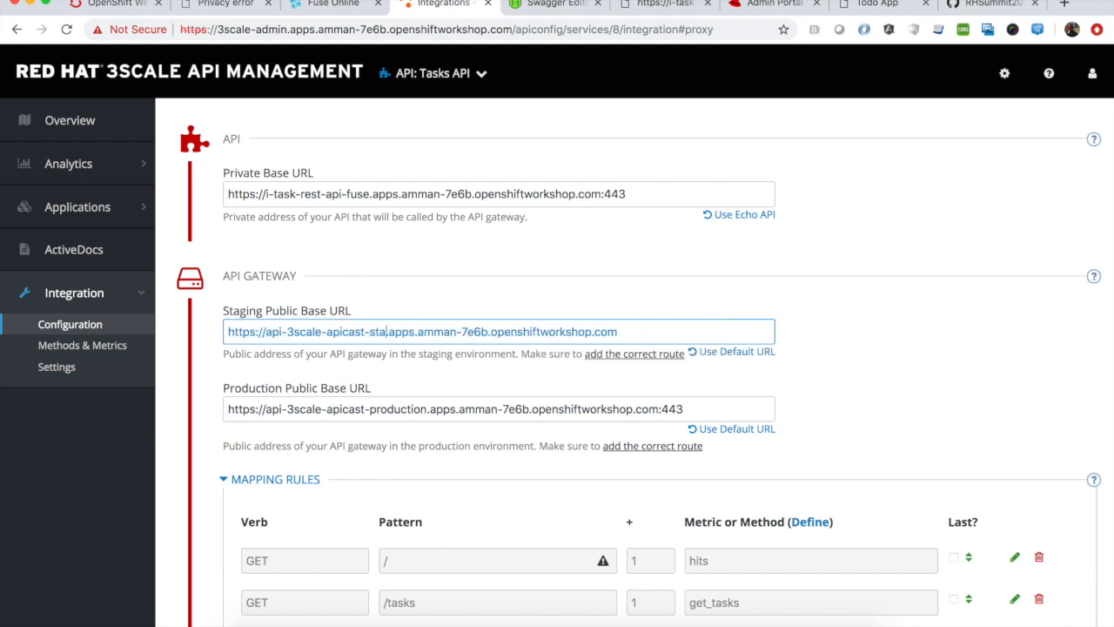
pyautogui.write('ging')
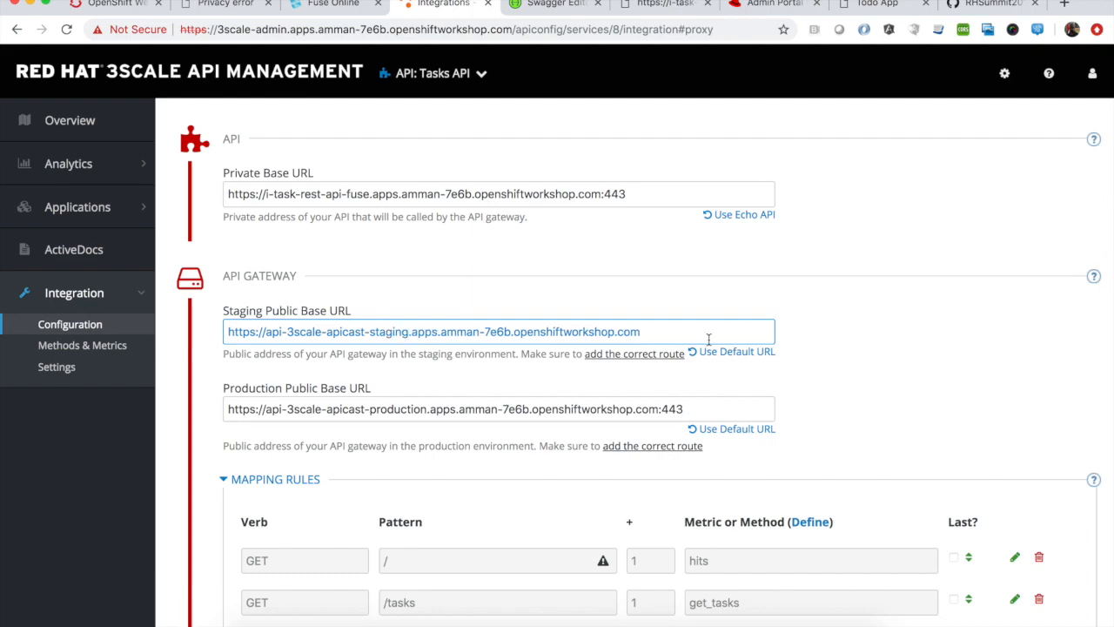
# Update and test the staging environment again with the new gateway public base URLs.
pyautogui.scroll(-1, 851, 369)
pyautogui.scroll(-10, 849, 362)
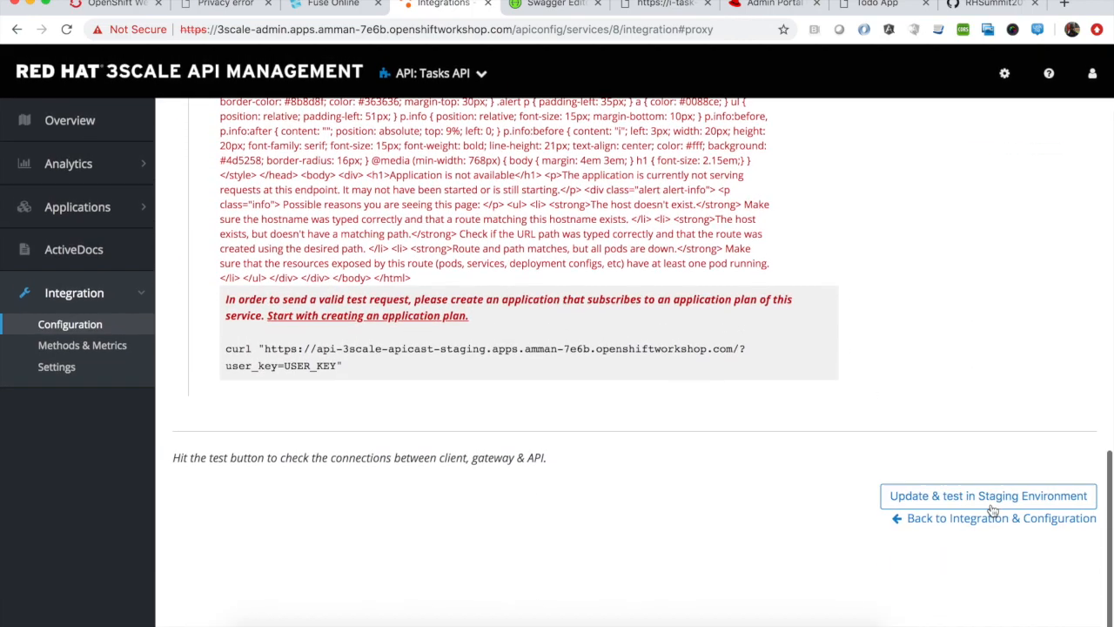
pyautogui.click(992, 503)
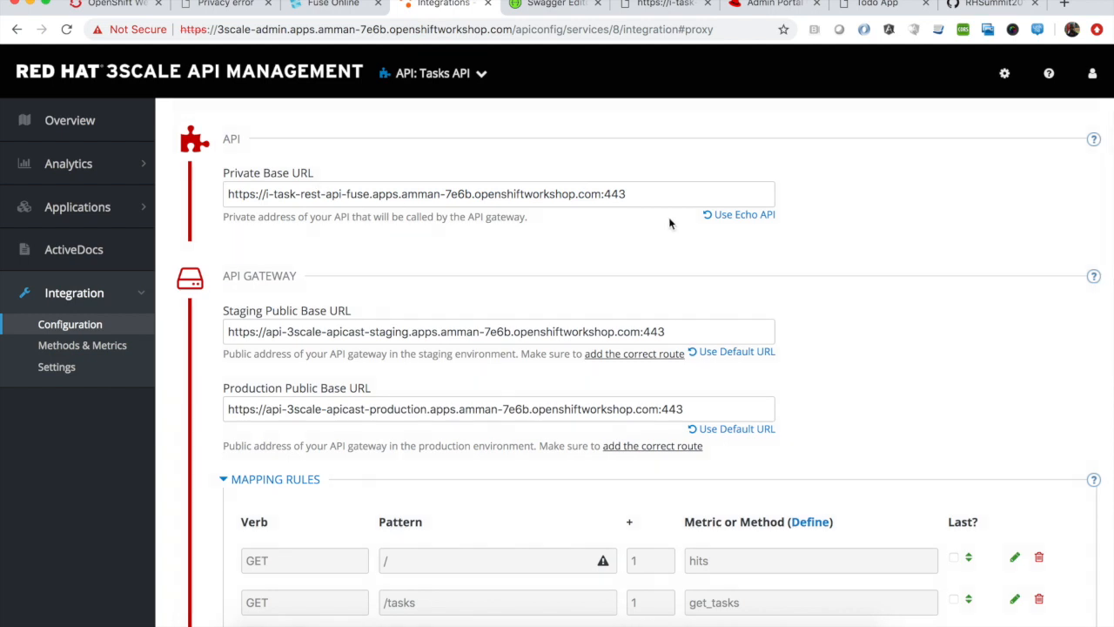
# Review the base URLs and mapping rules, and examine the authentication settings for secret token, credentials location and error responses.
pyautogui.moveTo(648, 194); pyautogui.dragTo(356, 182)
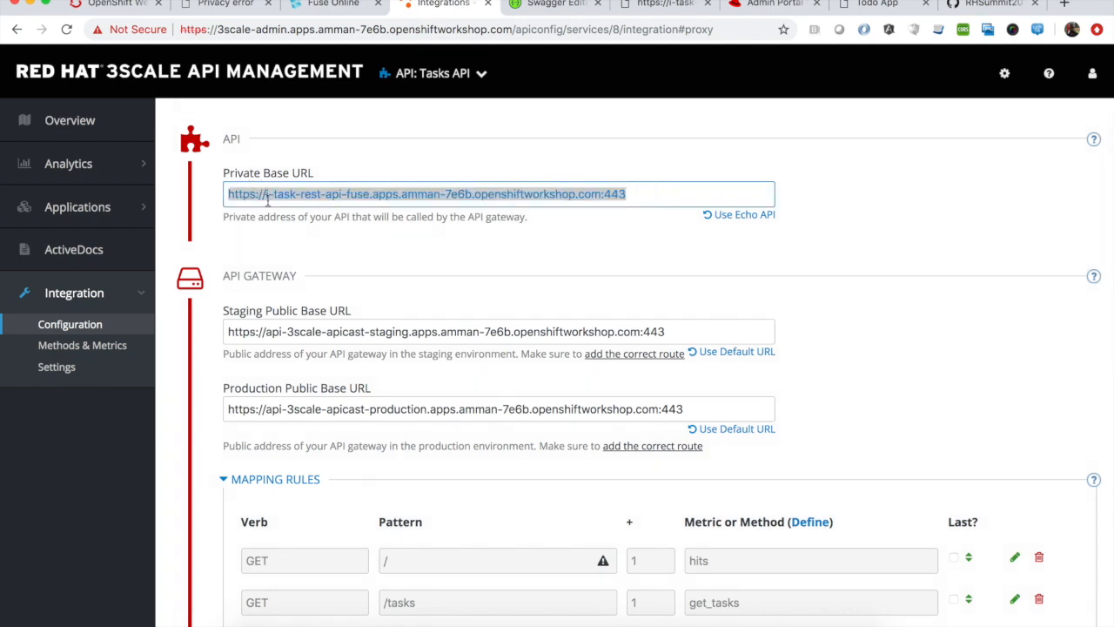
pyautogui.scroll(-3, 735, 365)
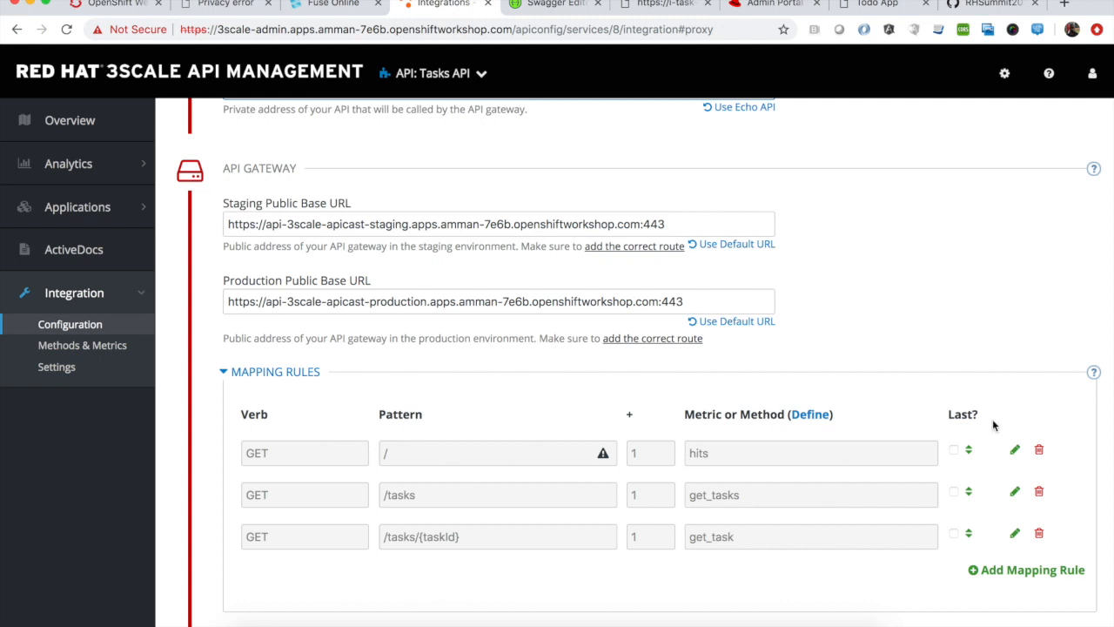
pyautogui.scroll(-4, 795, 386)
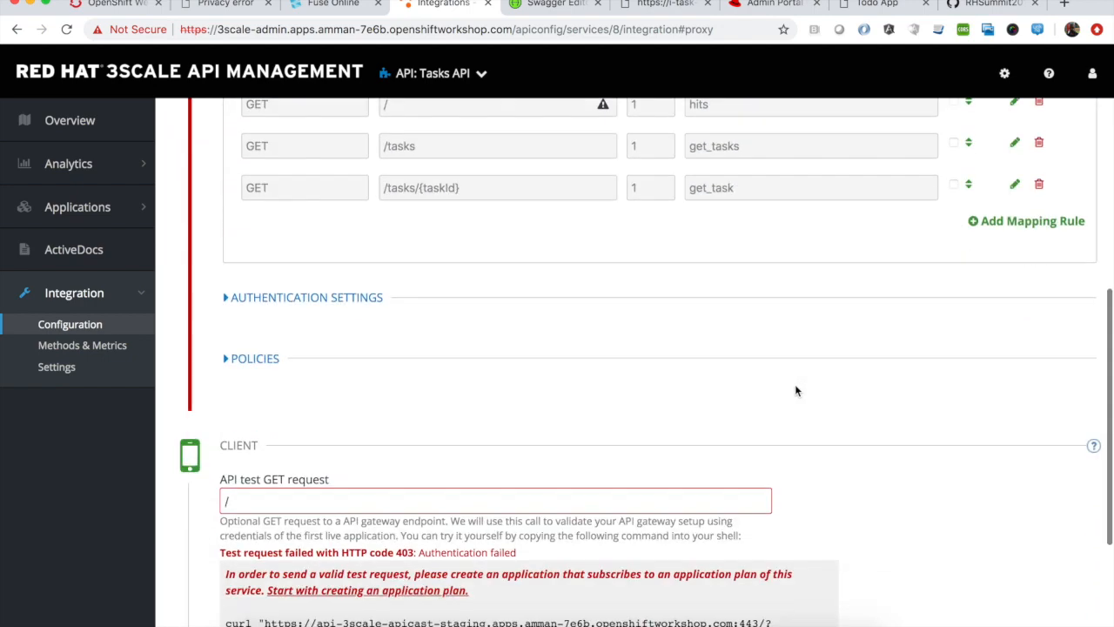
pyautogui.scroll(-1, 794, 389)
pyautogui.click(352, 228)
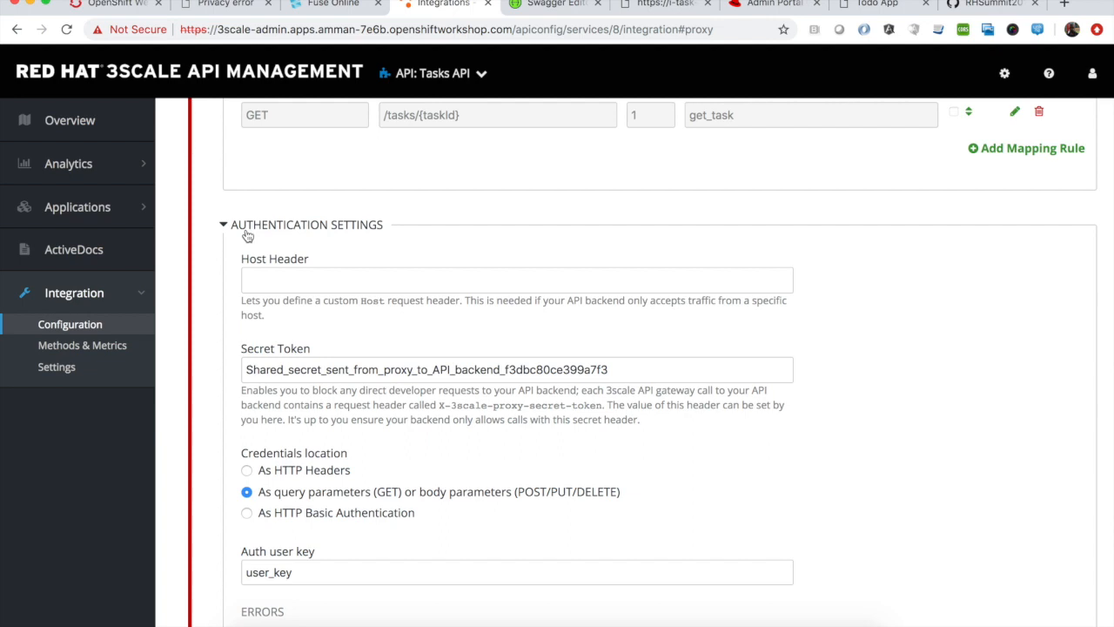
pyautogui.scroll(-5, 360, 362)
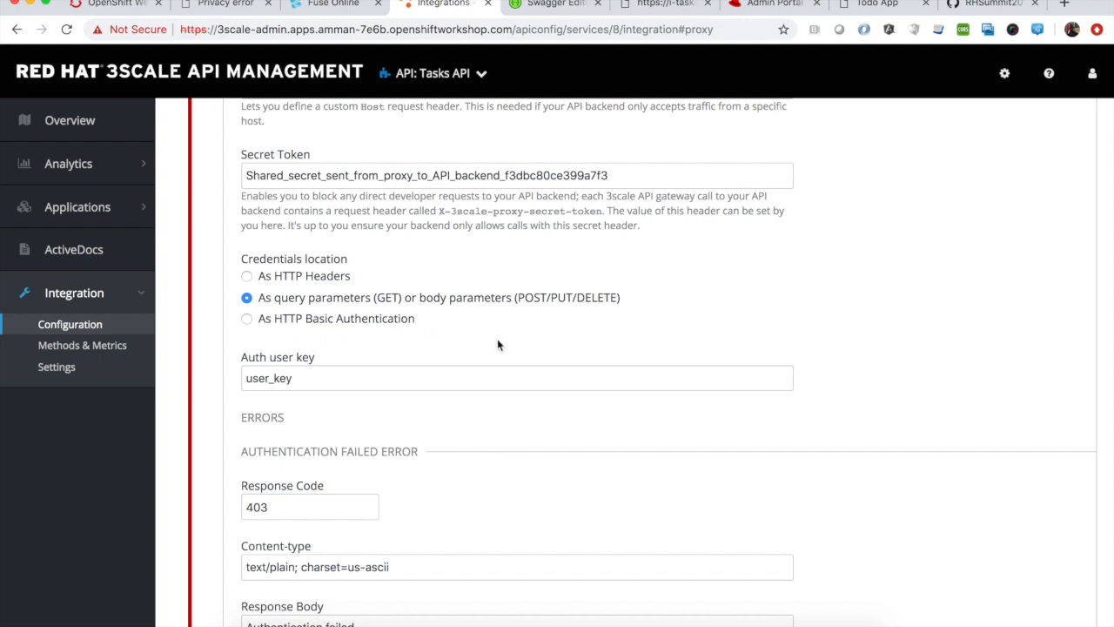
pyautogui.scroll(-1, 572, 397)
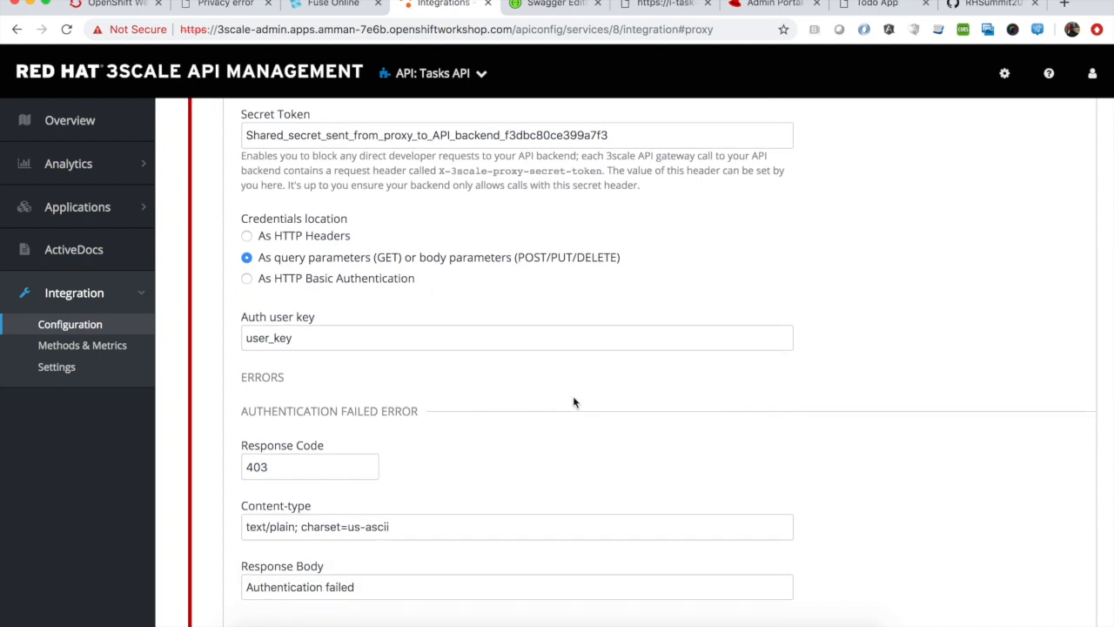
pyautogui.scroll(-15, 573, 400)
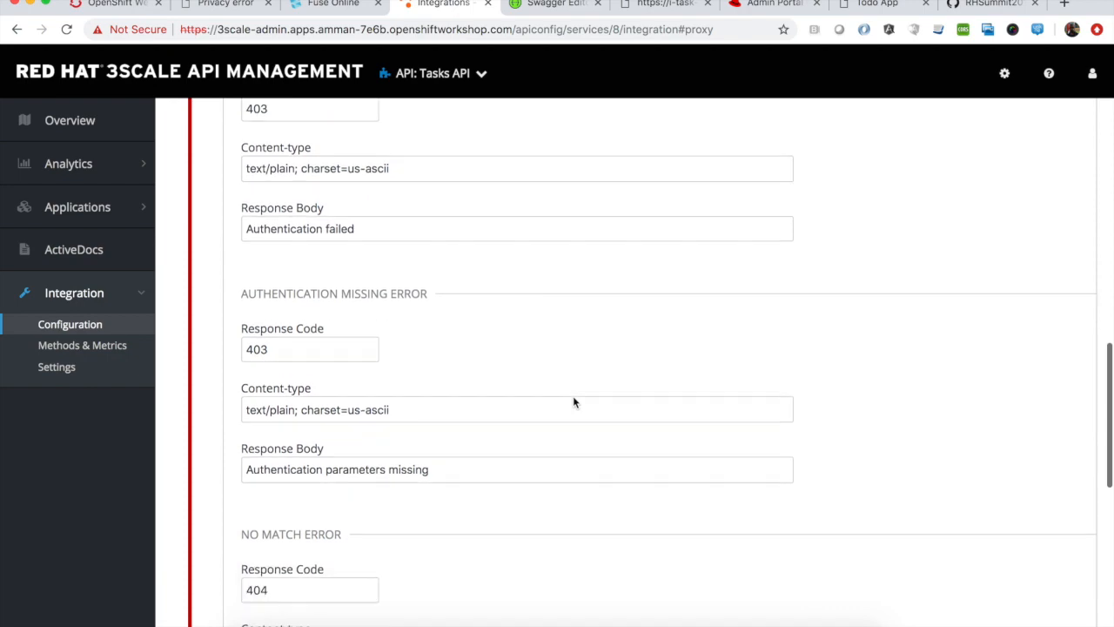
pyautogui.scroll(1, 573, 395)
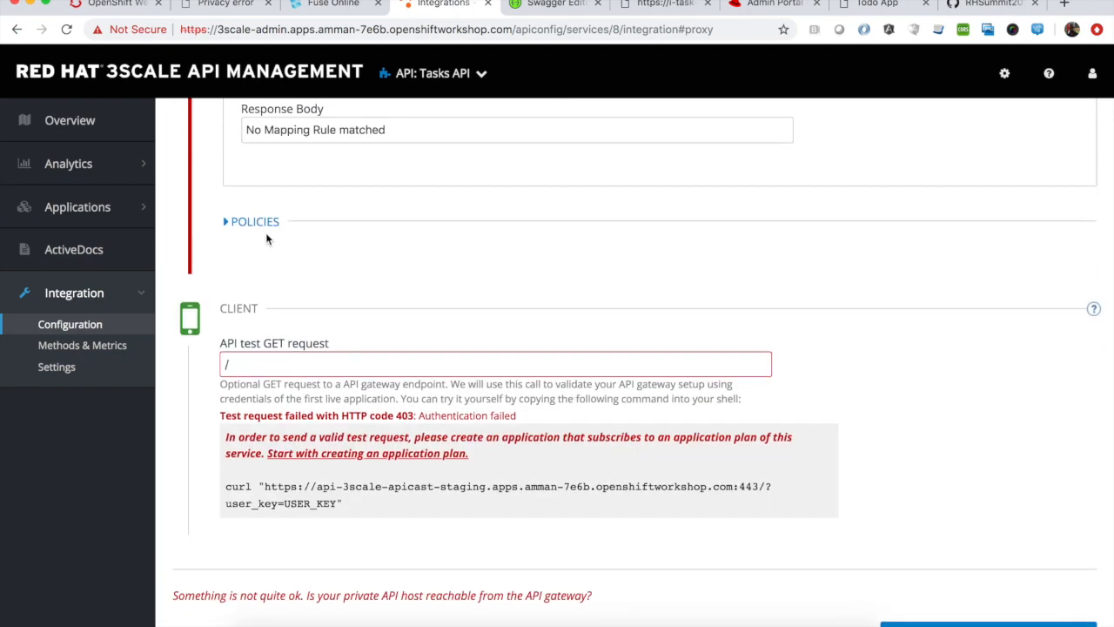
# Expand the policy chain section and examine the list of built-in policies that can be added.
pyautogui.click(256, 222)
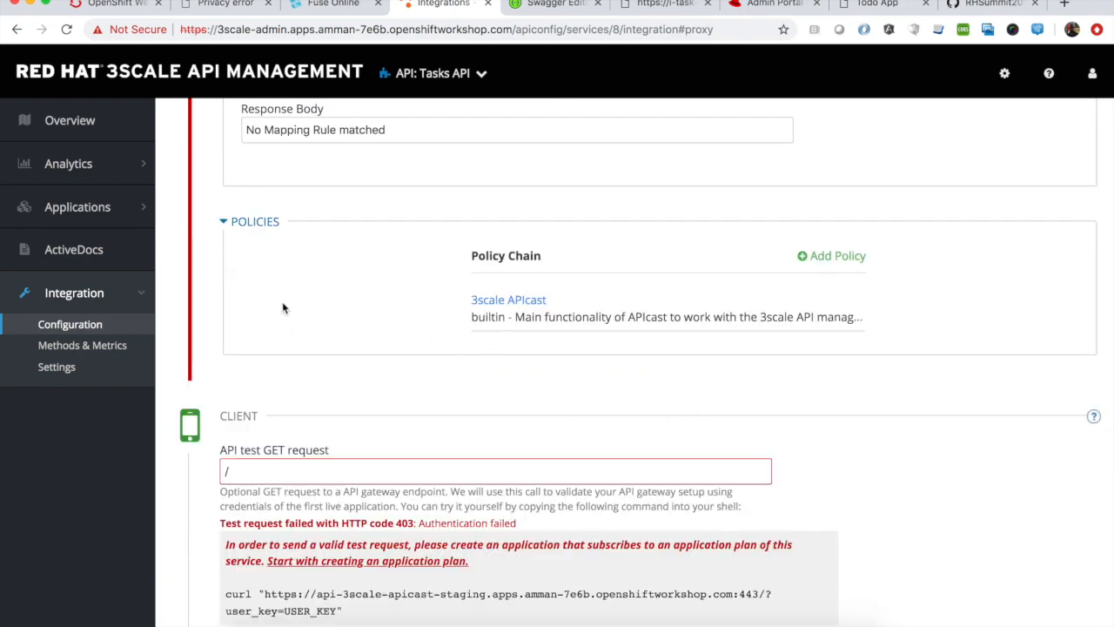
pyautogui.click(839, 257)
pyautogui.scroll(-3, 757, 348)
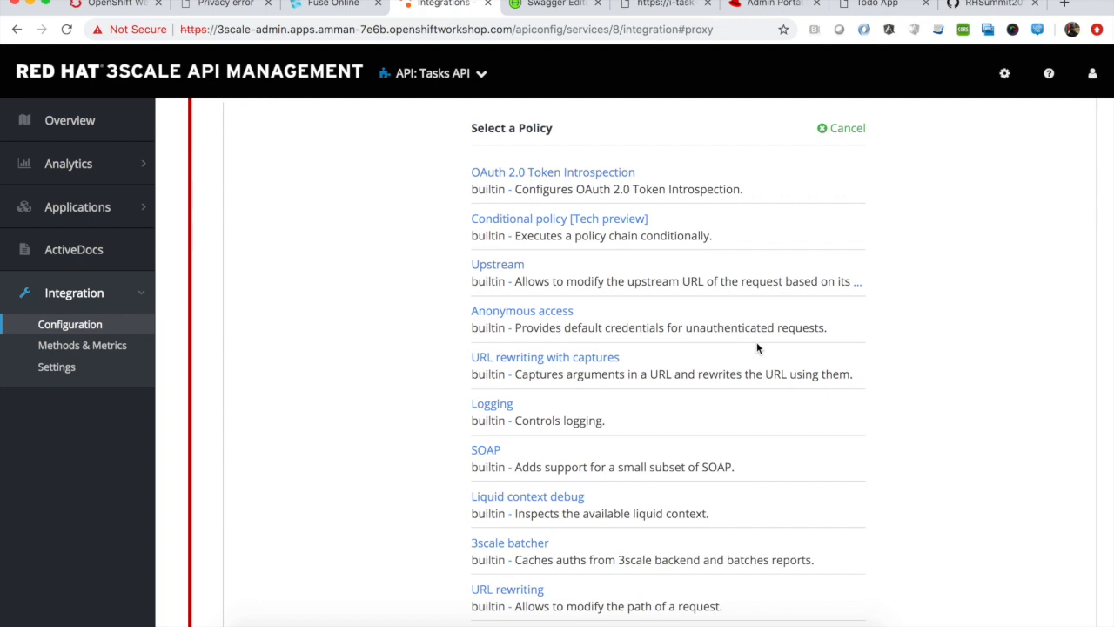
pyautogui.scroll(-2, 756, 348)
pyautogui.scroll(-2, 756, 348)
pyautogui.rightClick(756, 348)
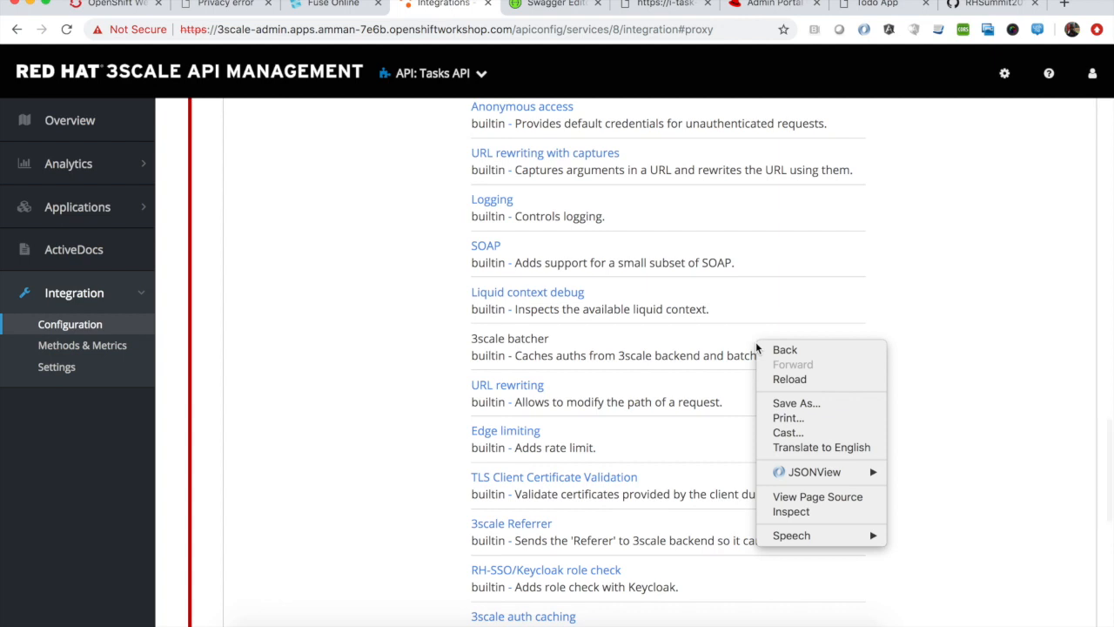
pyautogui.click(965, 251)
pyautogui.scroll(1, 966, 254)
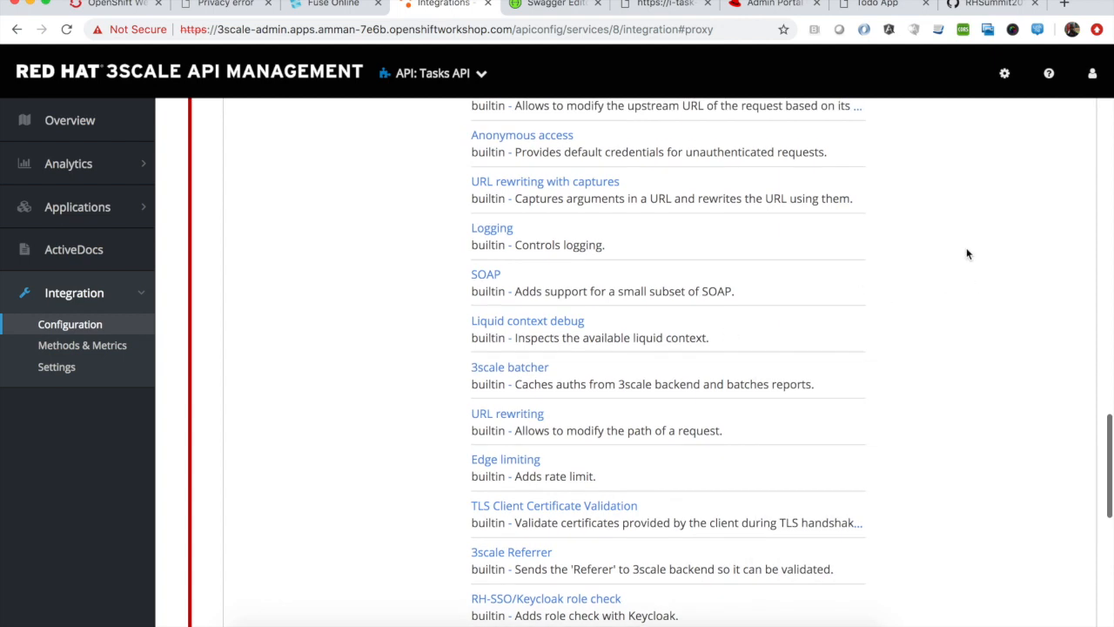
pyautogui.scroll(3, 966, 254)
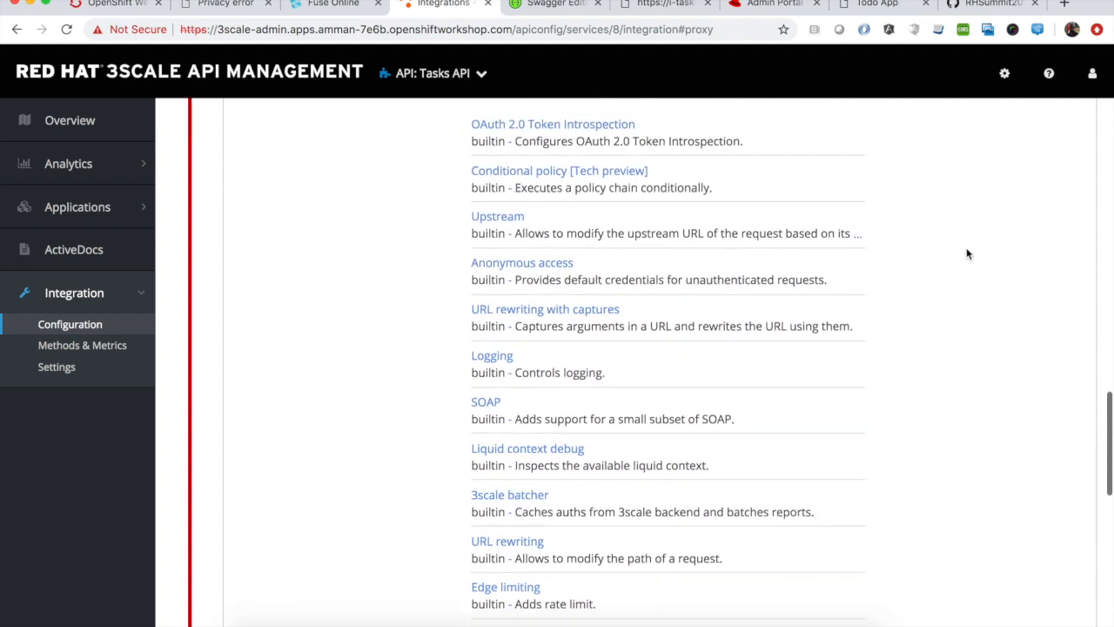
pyautogui.scroll(-5, 966, 253)
pyautogui.scroll(-5, 966, 253)
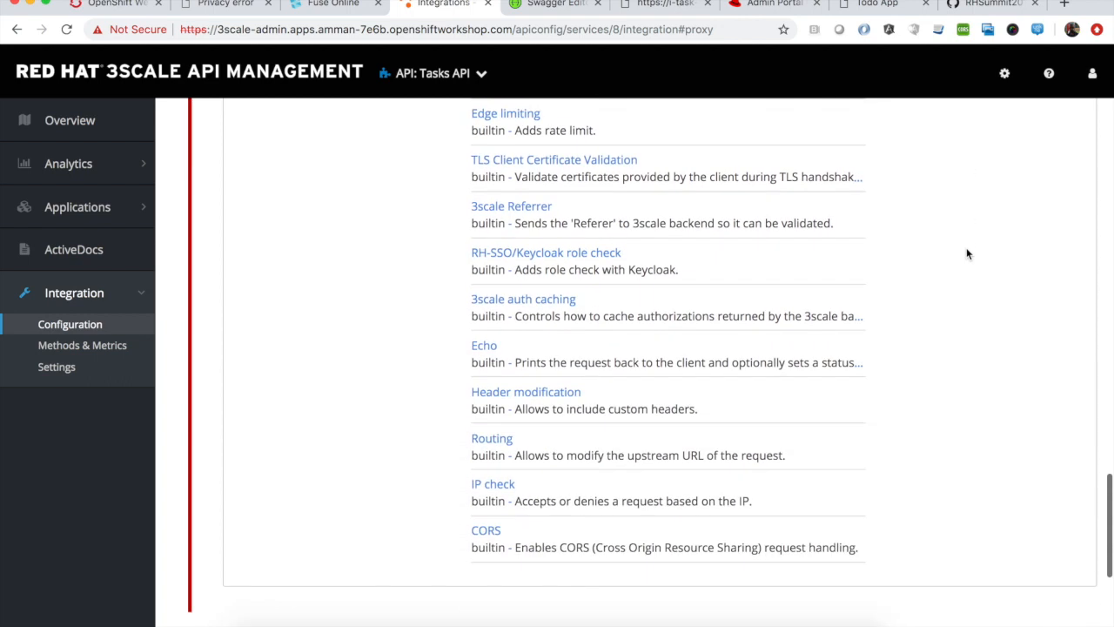
# Add the IP check policy to the policy chain and review its settings without changing them.
pyautogui.click(496, 478)
pyautogui.scroll(4, 722, 370)
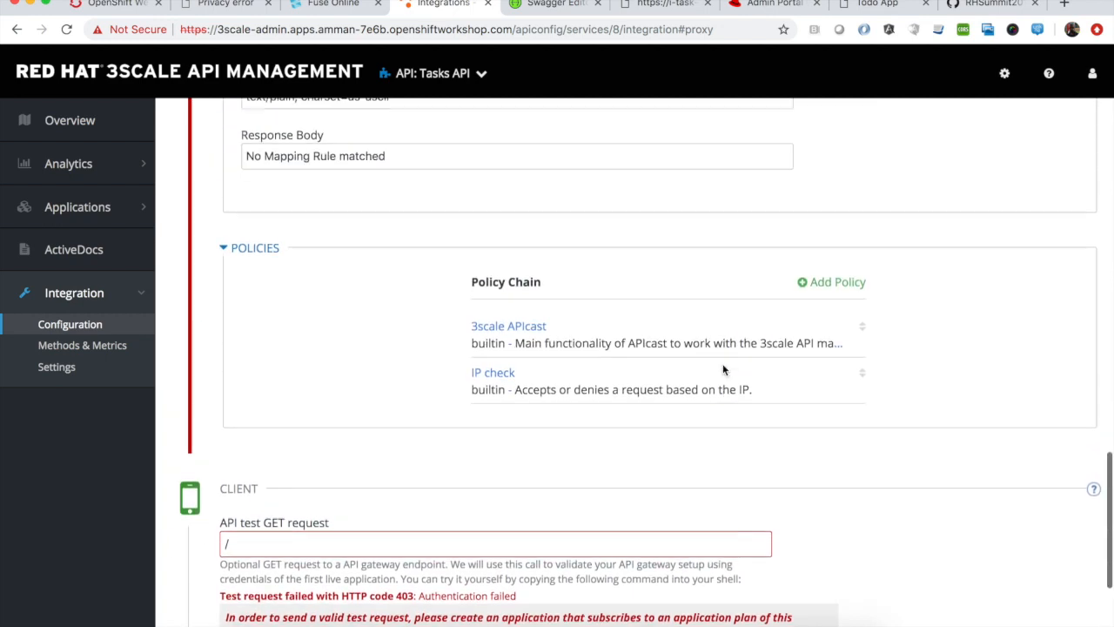
pyautogui.click(498, 391)
pyautogui.scroll(-3, 585, 486)
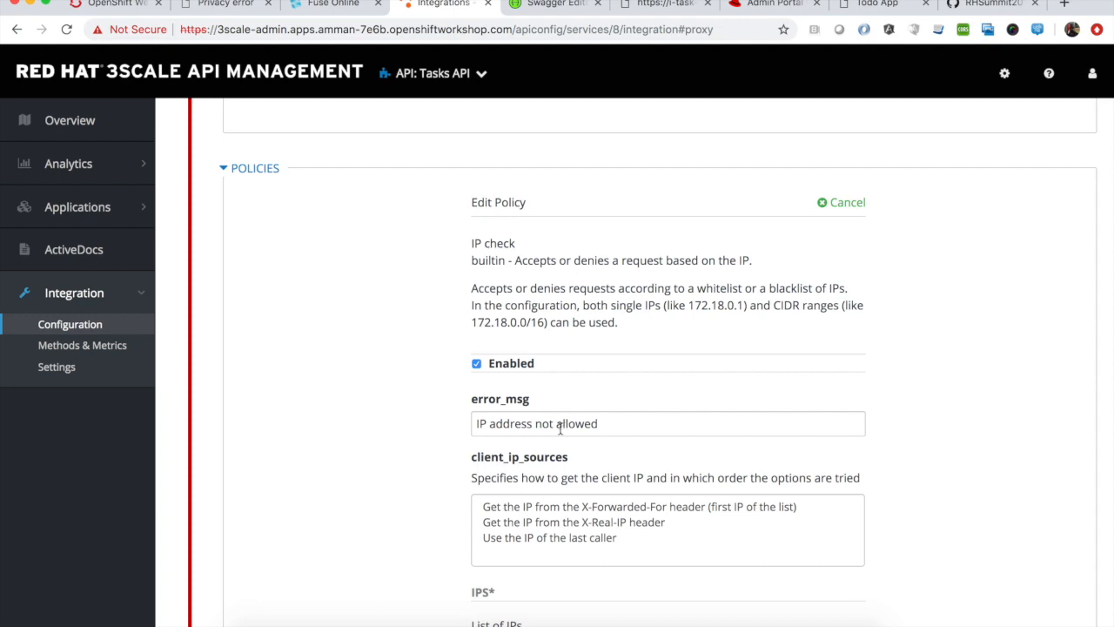
pyautogui.scroll(-1, 527, 504)
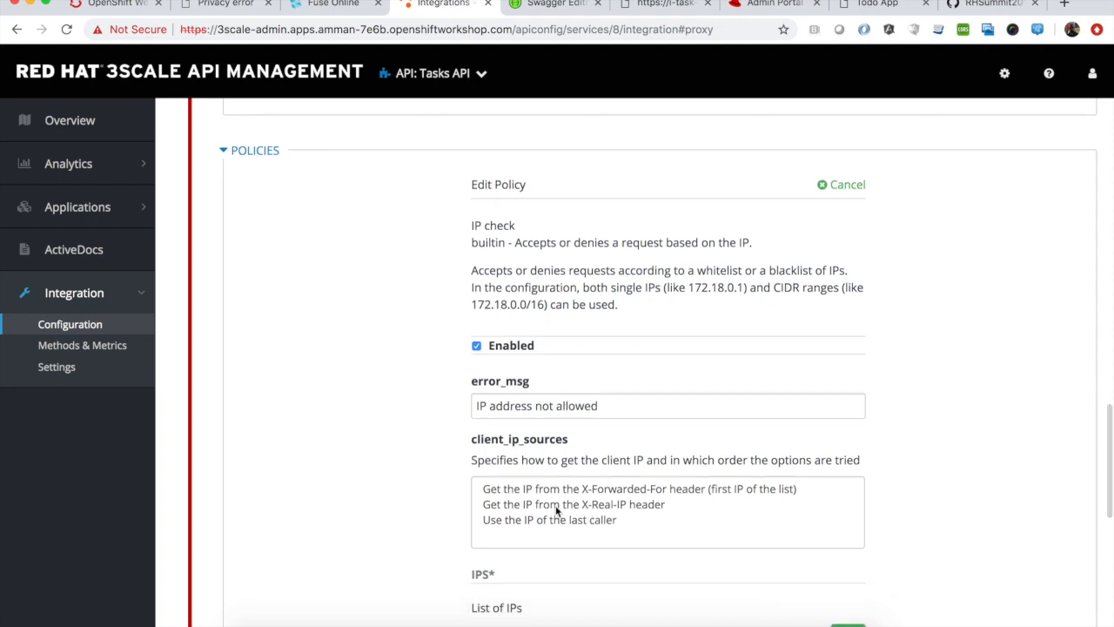
pyautogui.scroll(-3, 525, 504)
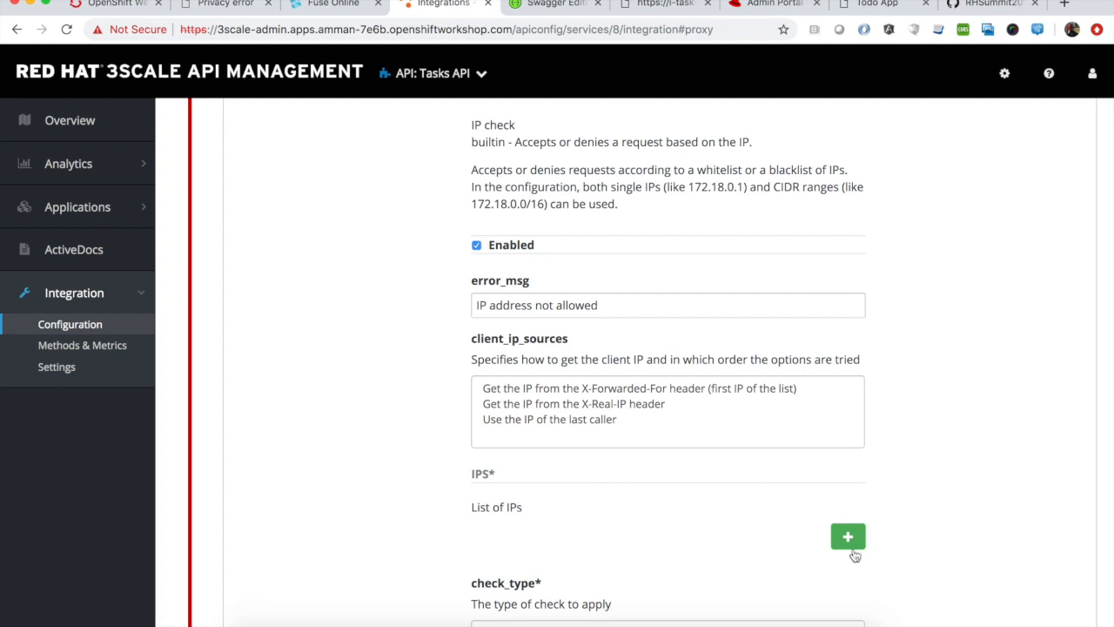
pyautogui.scroll(4, 831, 444)
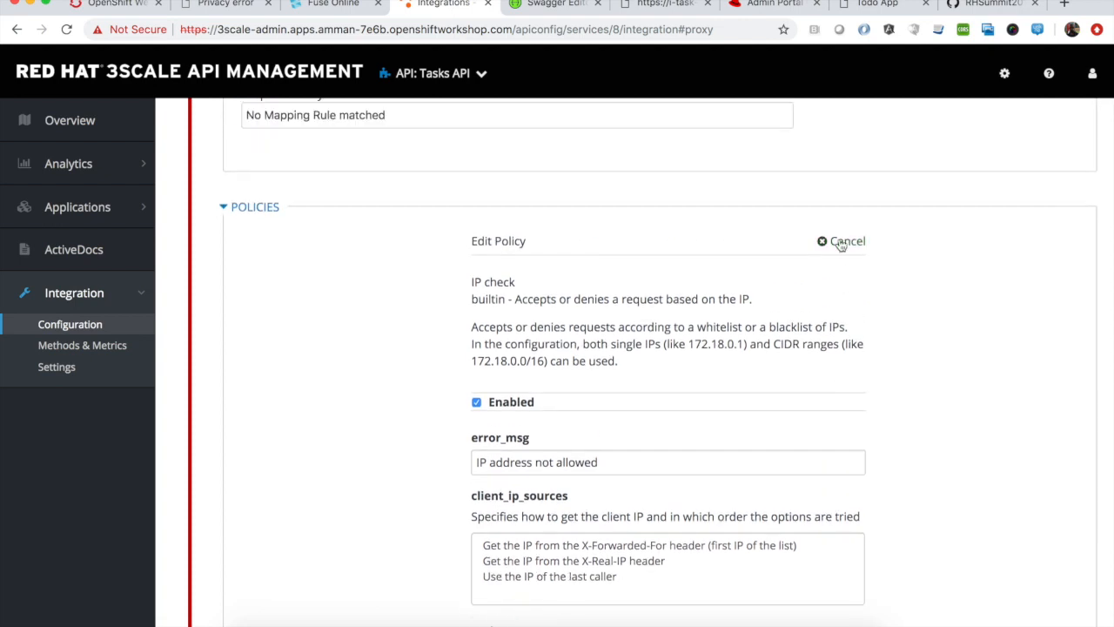
pyautogui.click(841, 244)
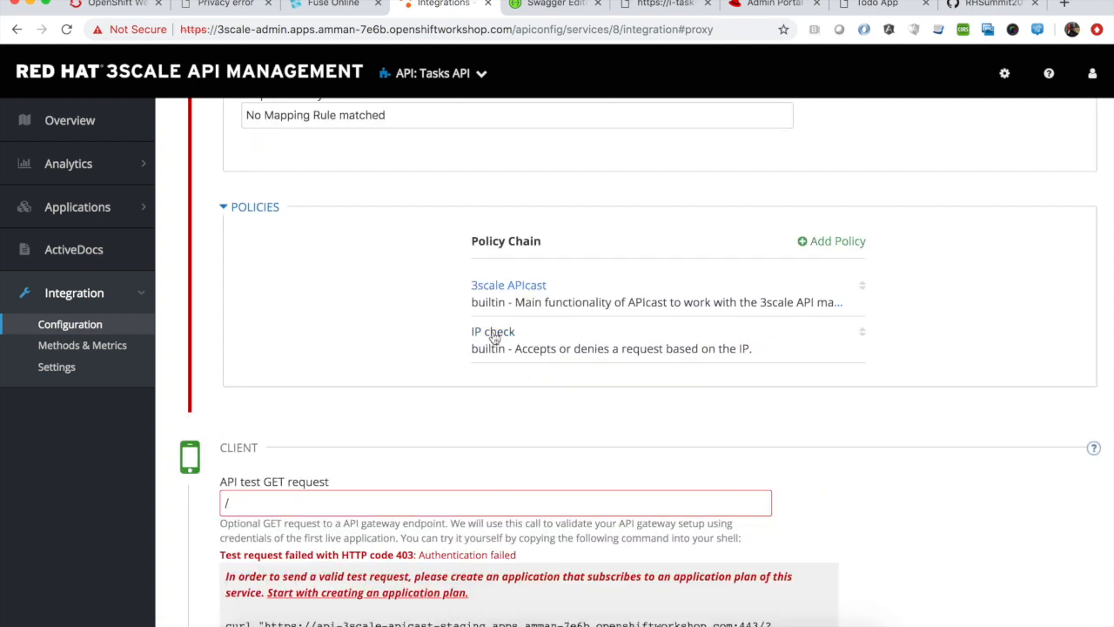
# Remove the IP check policy from the policy chain.
pyautogui.click(489, 348)
pyautogui.scroll(-6, 611, 391)
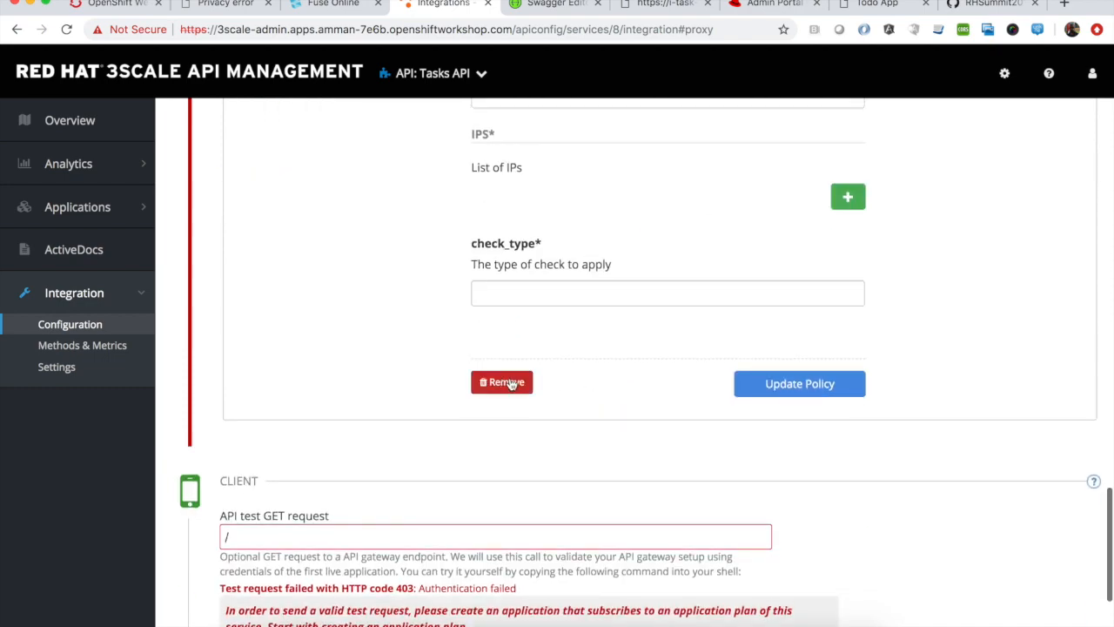
pyautogui.click(503, 382)
pyautogui.scroll(3, 879, 276)
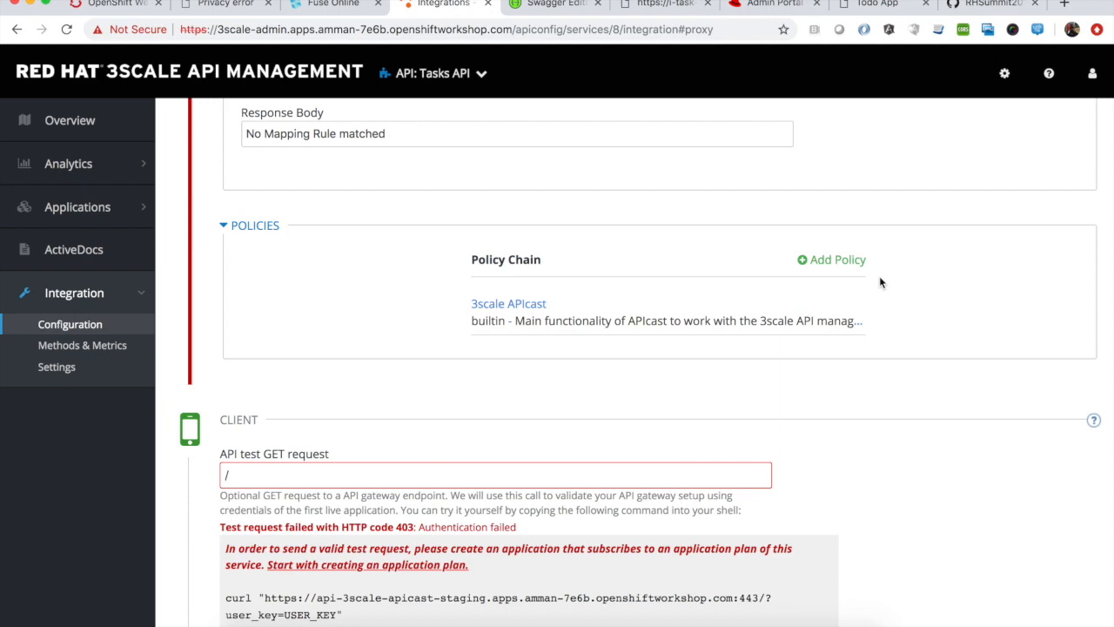
pyautogui.scroll(-4, 892, 366)
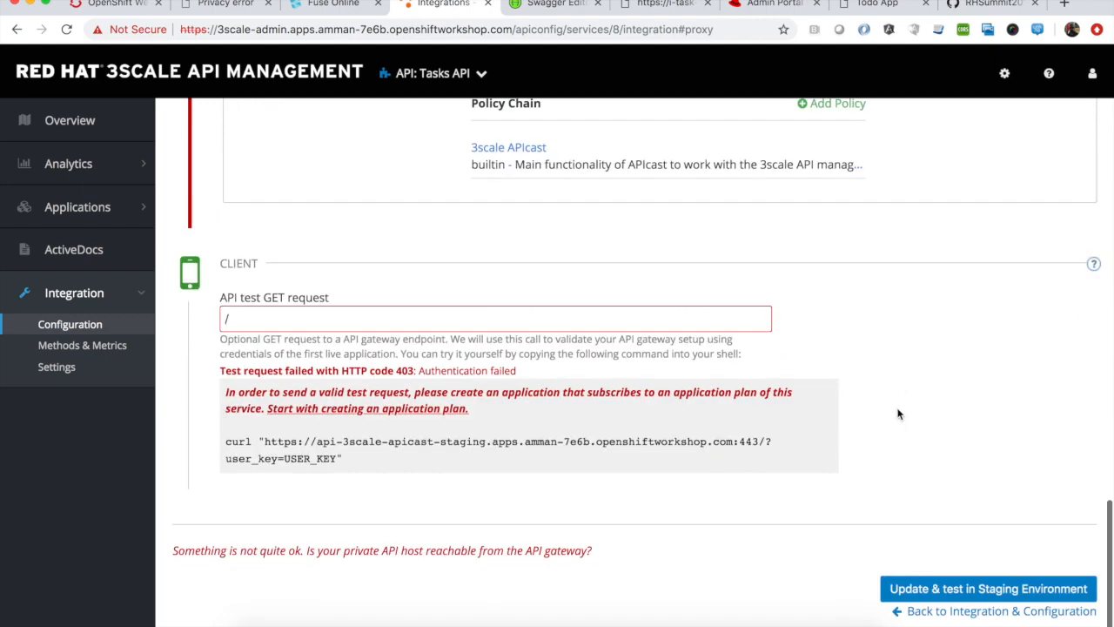
pyautogui.scroll(5, 899, 414)
pyautogui.scroll(4, 897, 413)
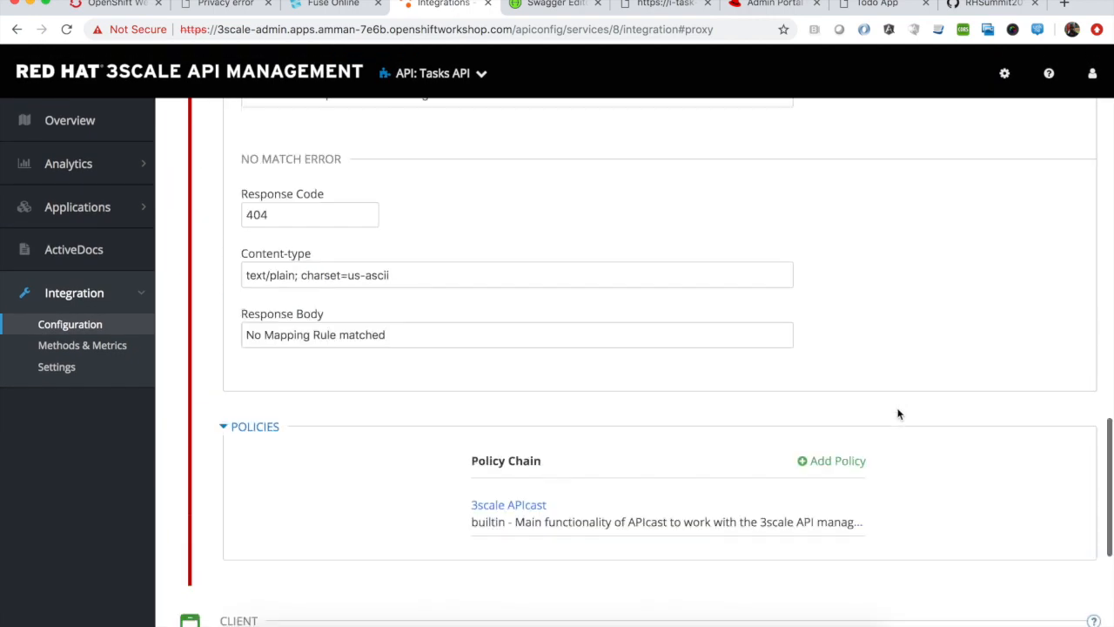
# Start a new application plan for the Tasks API and name it "tasks basic plan".
pyautogui.click(148, 213)
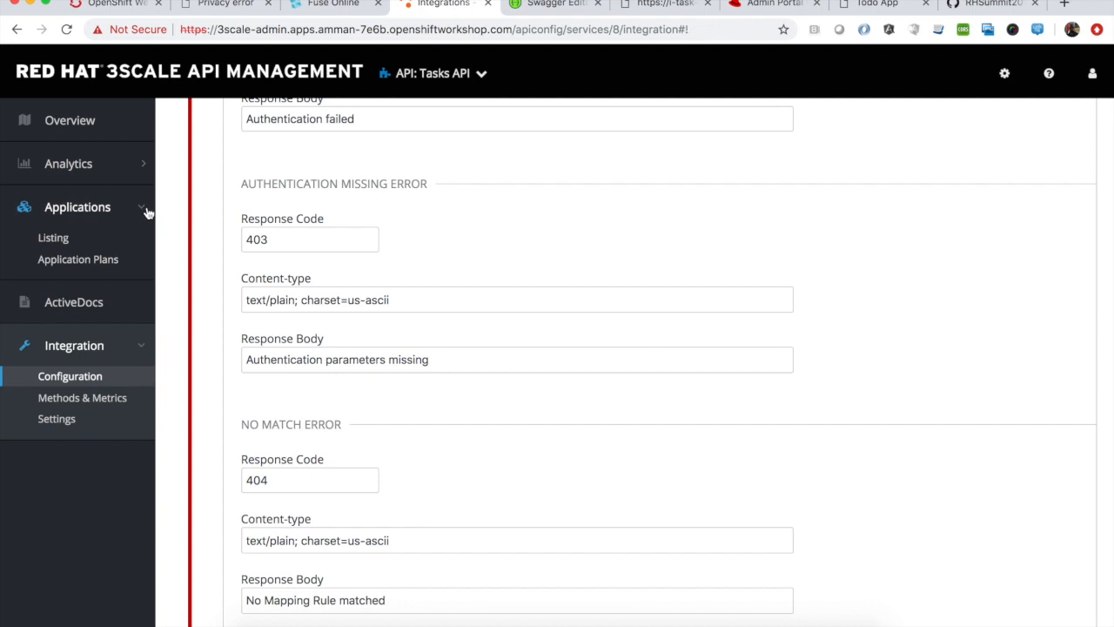
pyautogui.click(88, 263)
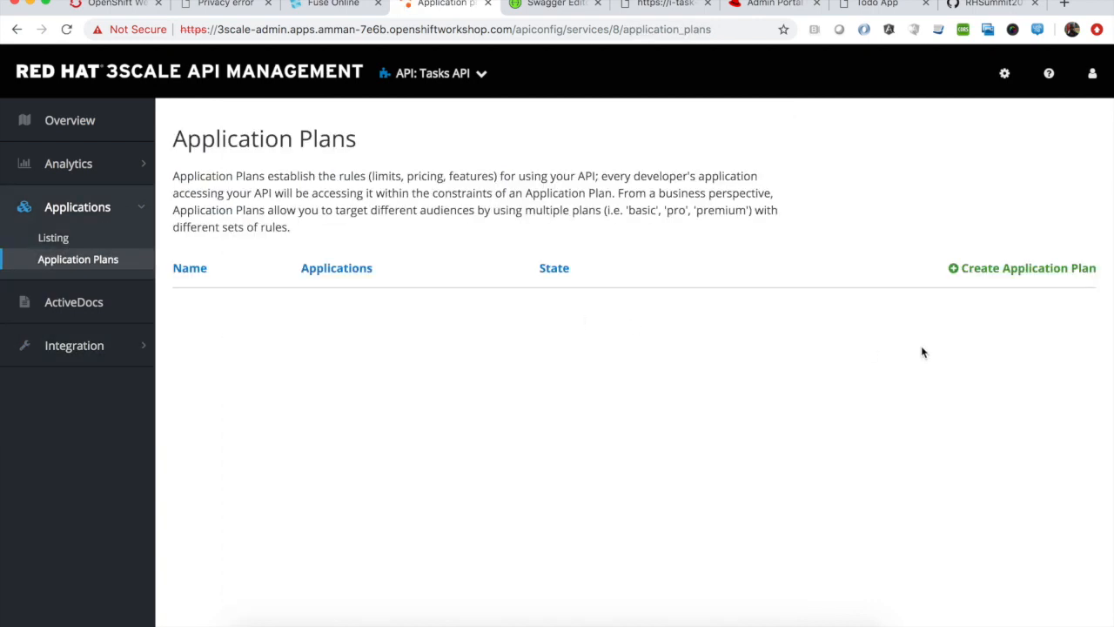
pyautogui.click(1026, 268)
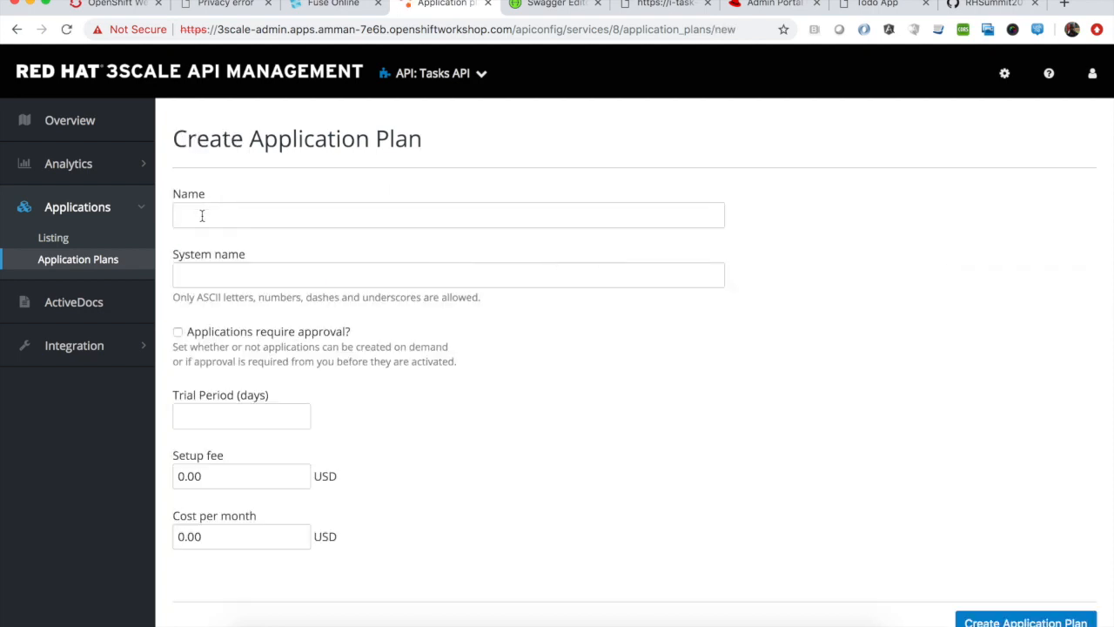
pyautogui.click(198, 217)
pyautogui.write('baisc')
pyautogui.press('BackSpace')
pyautogui.press('BackSpace')
pyautogui.press('BackSpace')
pyautogui.press('BackSpace')
pyautogui.press('BackSpace')
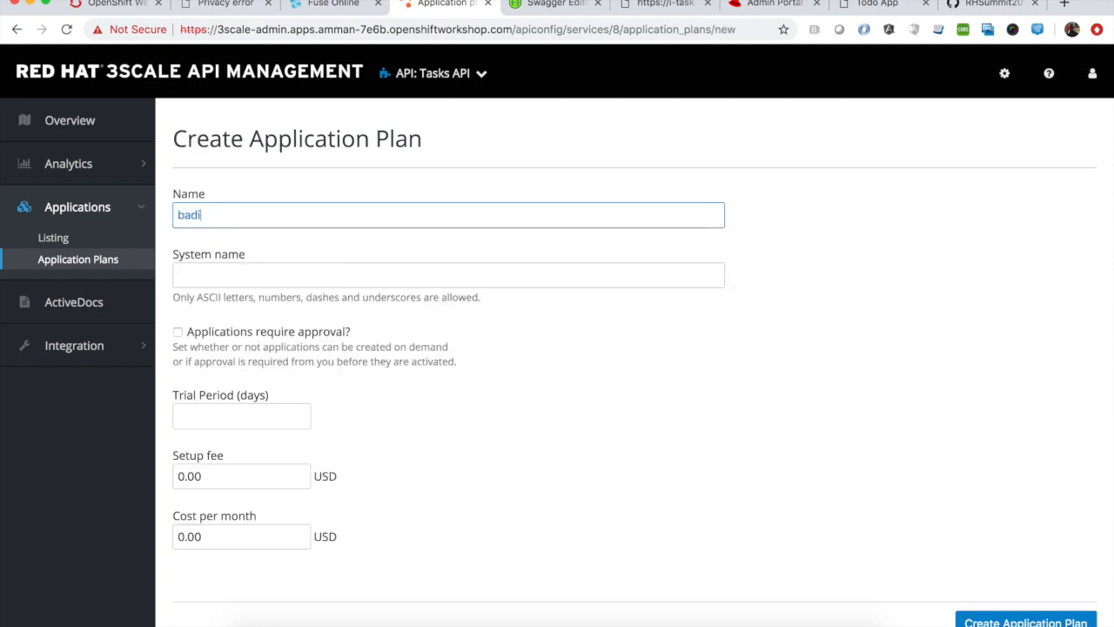
pyautogui.press('BackSpace')
pyautogui.write('tasks basic plan')
# Set the plan's system name to tasks_basic_plan and create the application plan.
pyautogui.press('Tab')
pyautogui.write('taask')
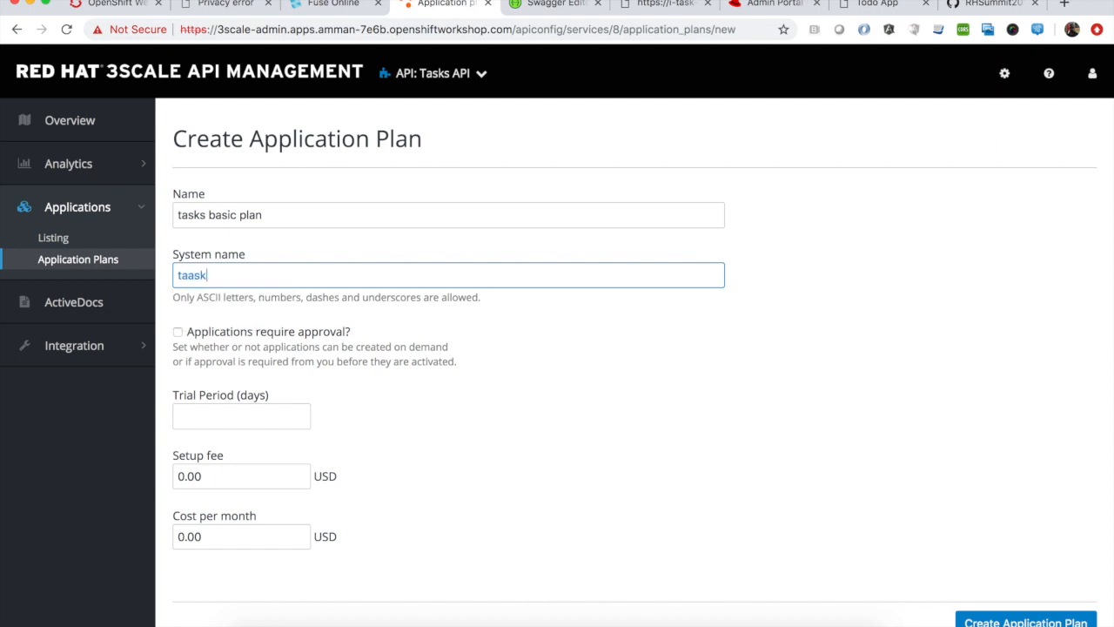
pyautogui.press('BackSpace')
pyautogui.press('BackSpace')
pyautogui.press('BackSpace')
pyautogui.write('sks_basic_pla')
pyautogui.scroll(-2, 517, 330)
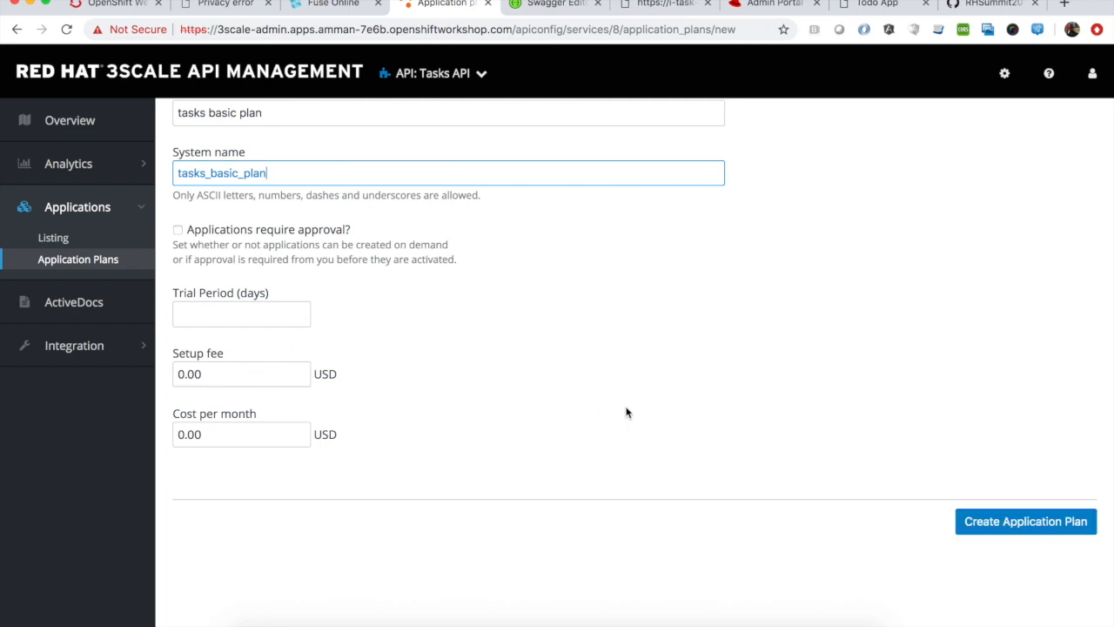
pyautogui.click(1037, 531)
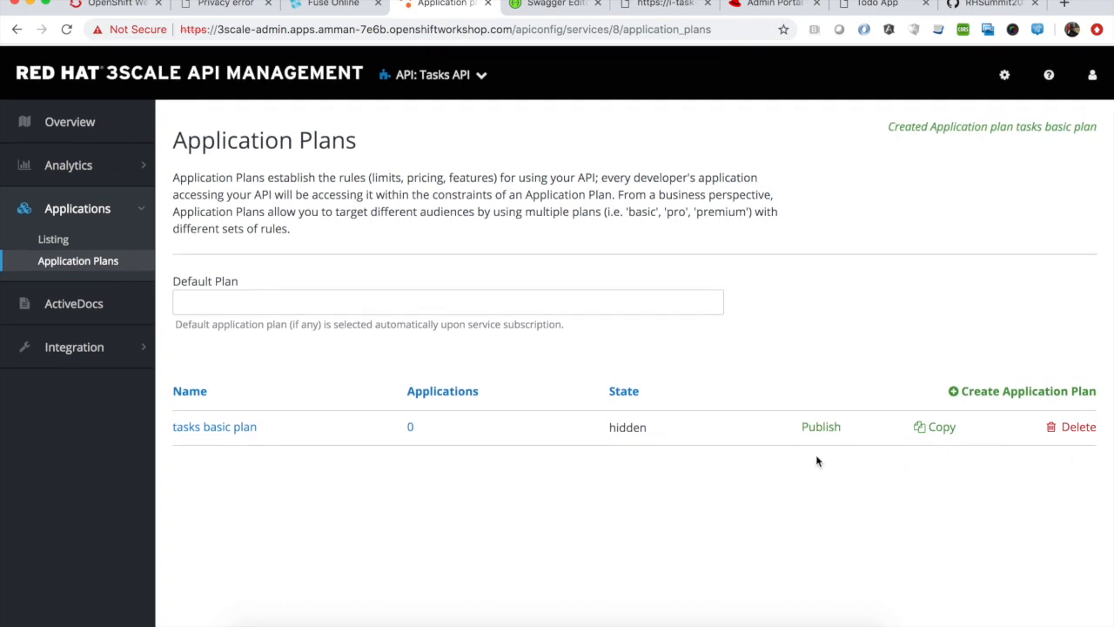
# Open the tasks basic plan for editing and show the usage limits of the get tasks method.
pyautogui.click(235, 426)
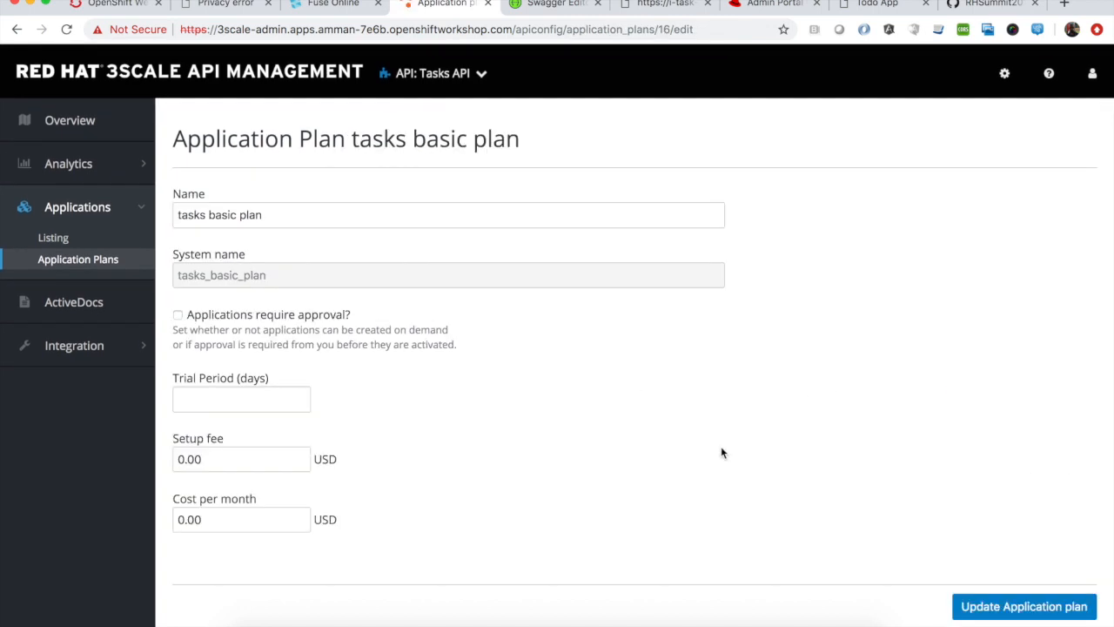
pyautogui.scroll(-5, 720, 453)
pyautogui.rightClick(714, 449)
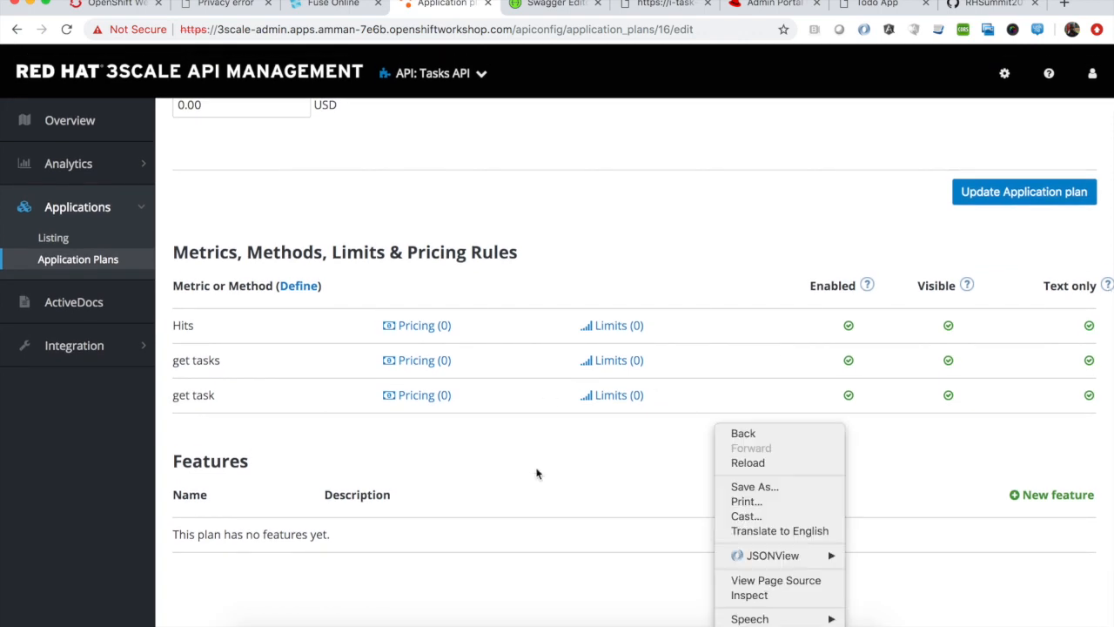
pyautogui.click(535, 492)
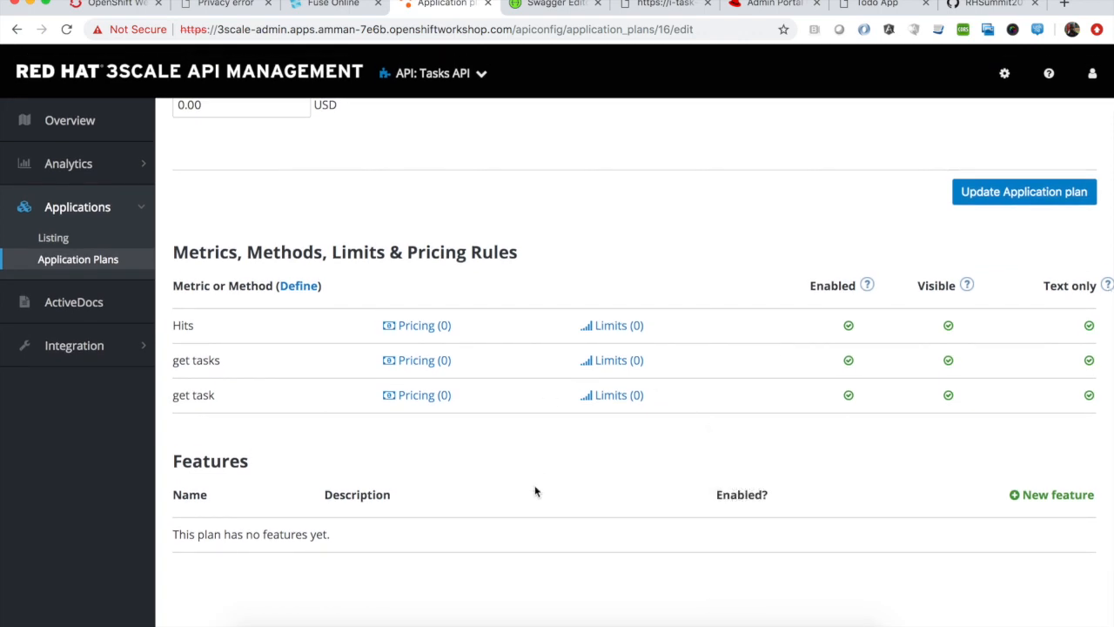
pyautogui.click(634, 365)
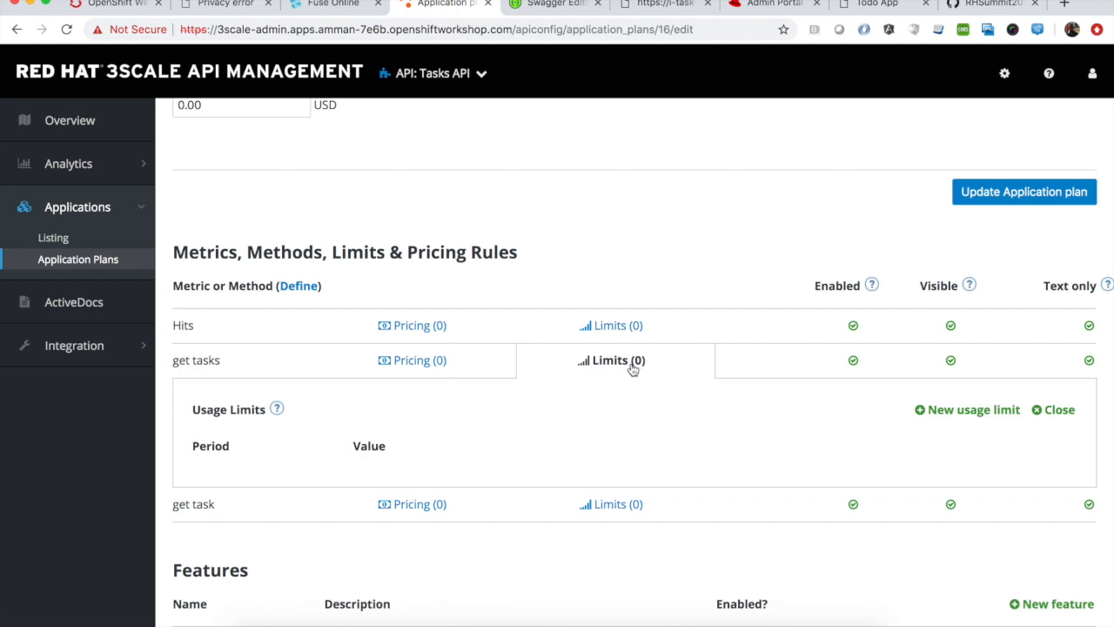
# Create a usage limit for the get tasks method with period minute and a maximum value of 10.
pyautogui.click(944, 410)
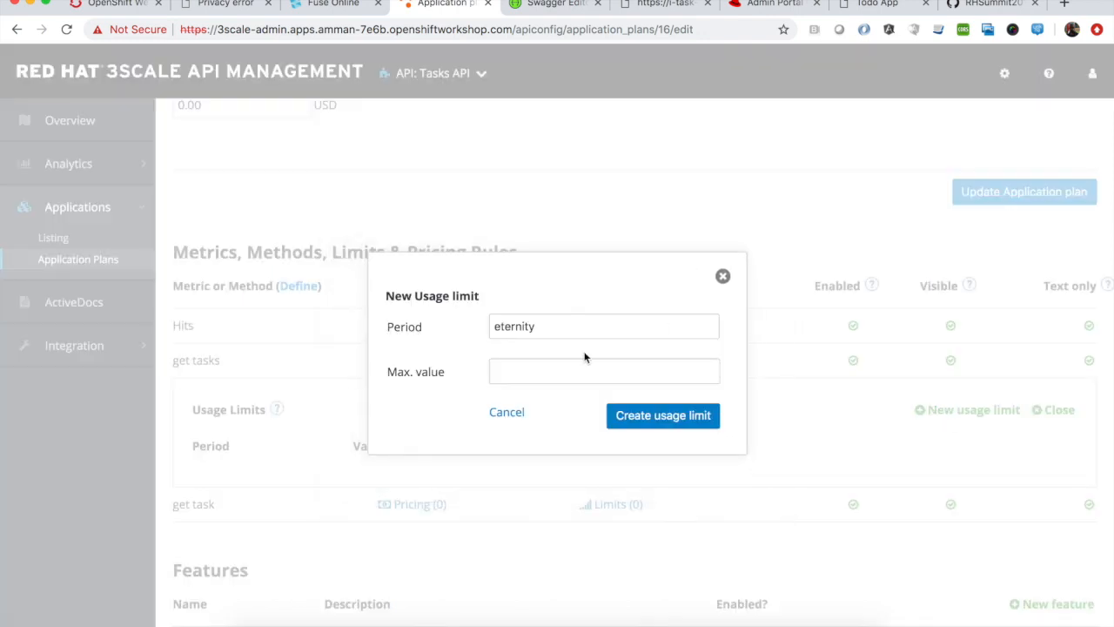
pyautogui.click(549, 331)
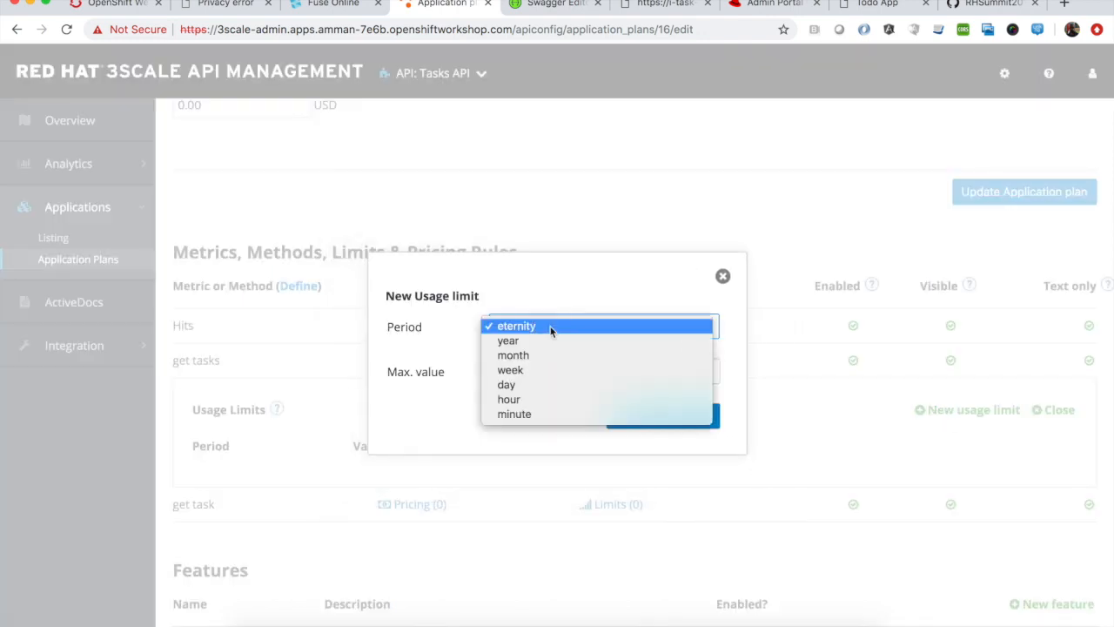
pyautogui.click(536, 413)
pyautogui.click(529, 371)
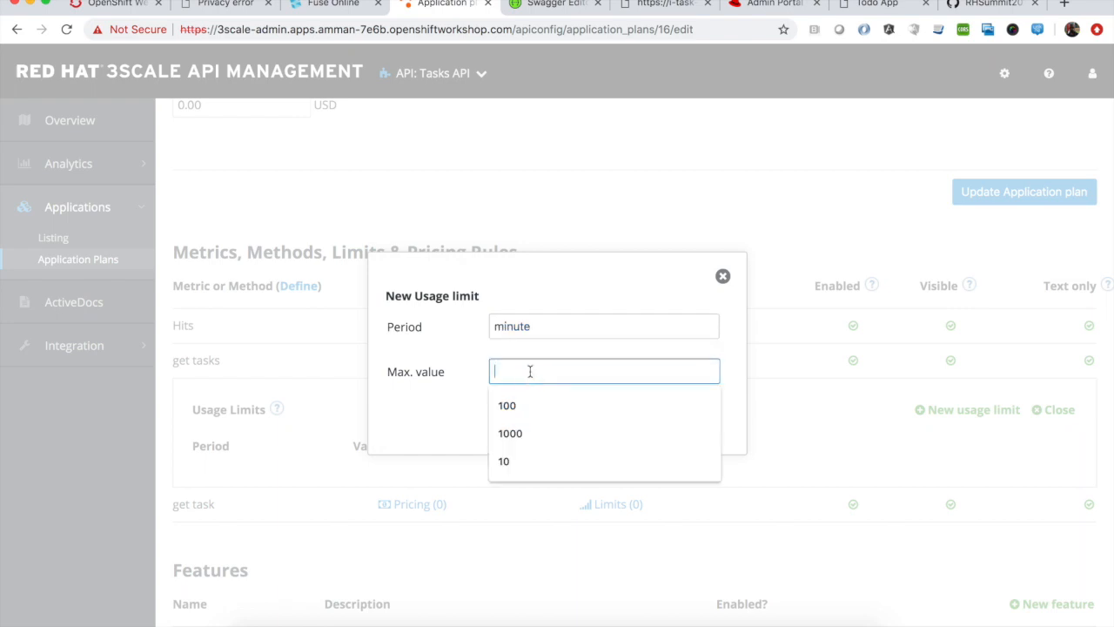
pyautogui.write('10')
pyautogui.click(560, 294)
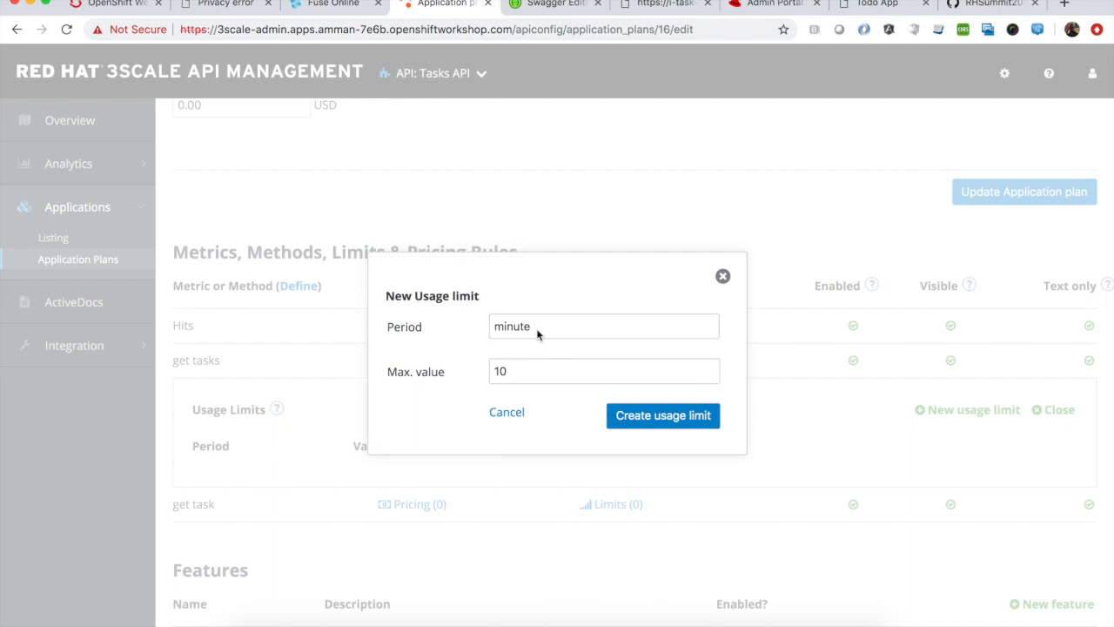
pyautogui.click(677, 418)
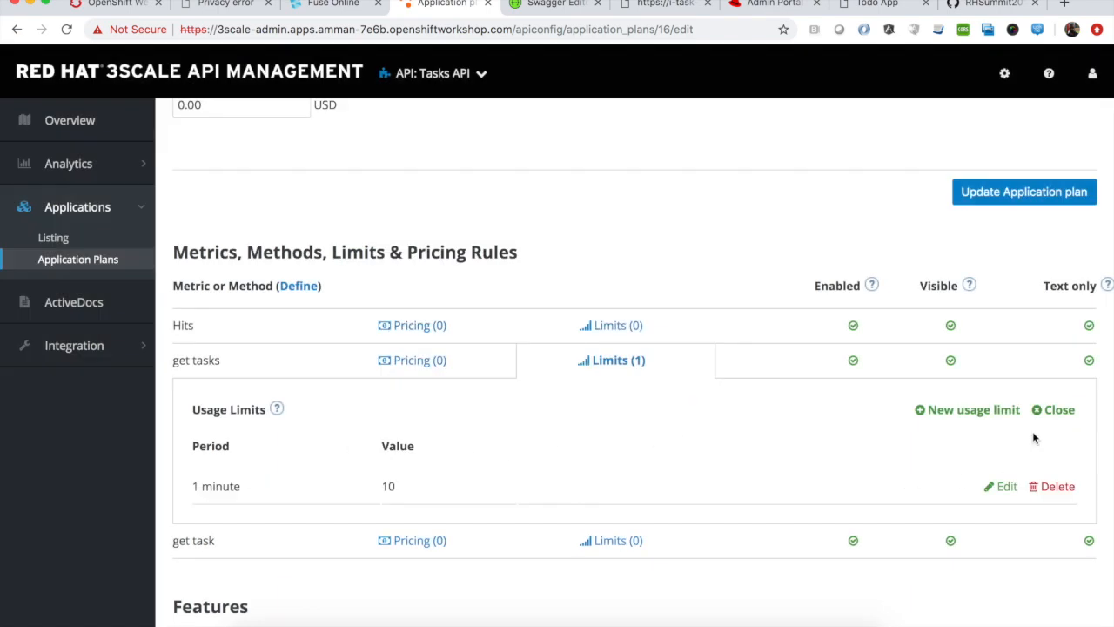
# Create a second usage limit for the get tasks method with period day and a maximum value of 1000.
pyautogui.click(981, 410)
pyautogui.click(520, 371)
pyautogui.write('100')
pyautogui.click(531, 321)
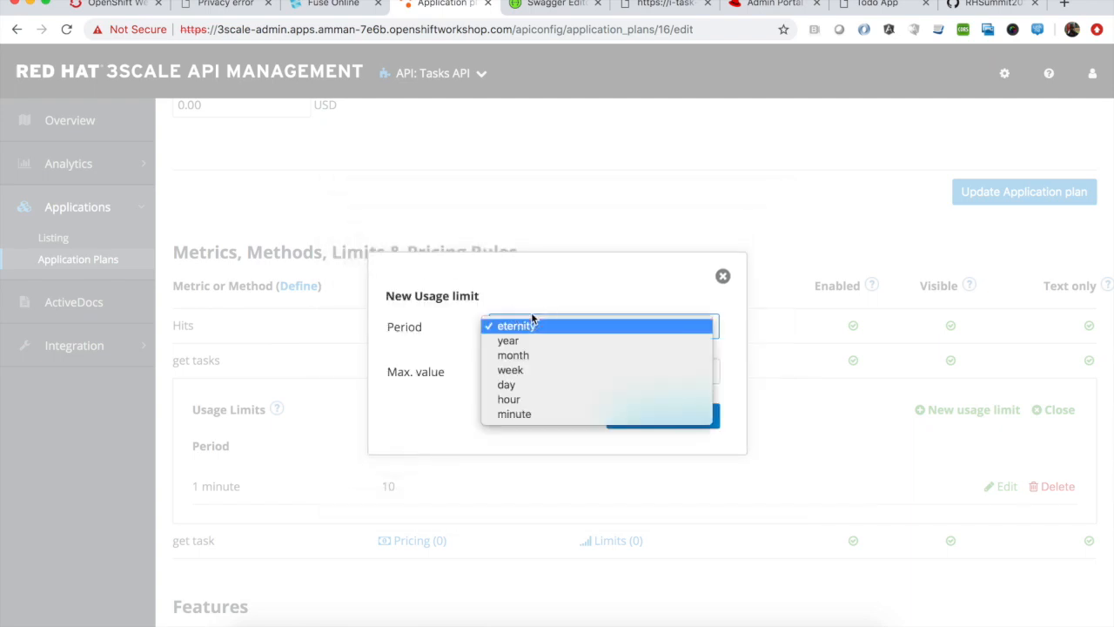
pyautogui.click(538, 389)
pyautogui.click(546, 367)
pyautogui.click(510, 432)
pyautogui.click(649, 424)
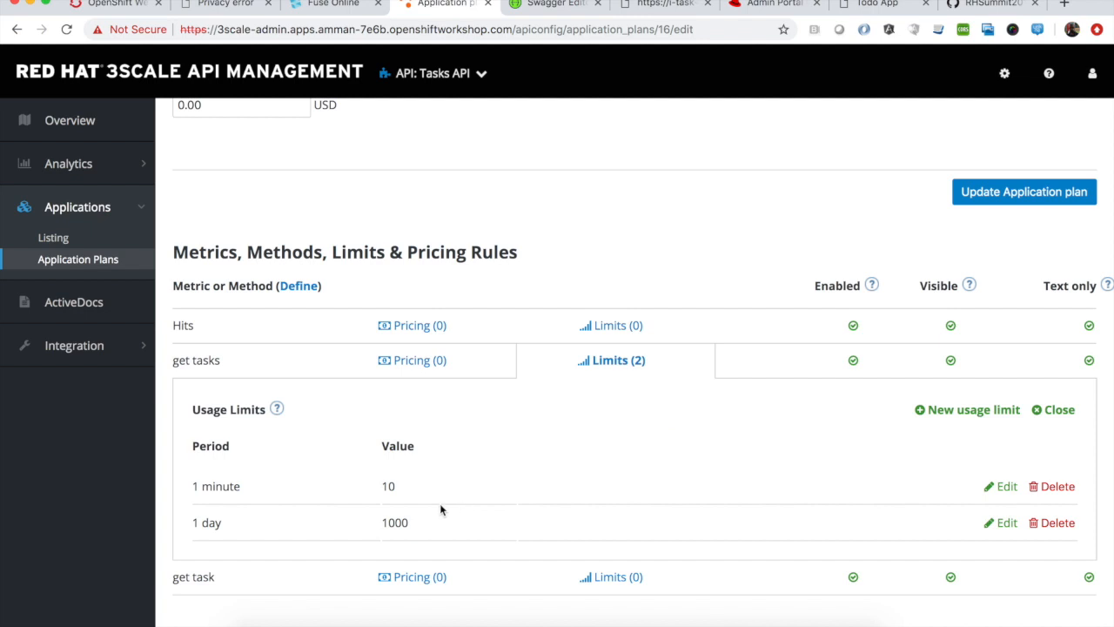
# Create a pricing rule for the get tasks method covering hits 1 to 500 at a cost per unit of 0.1.
pyautogui.click(414, 367)
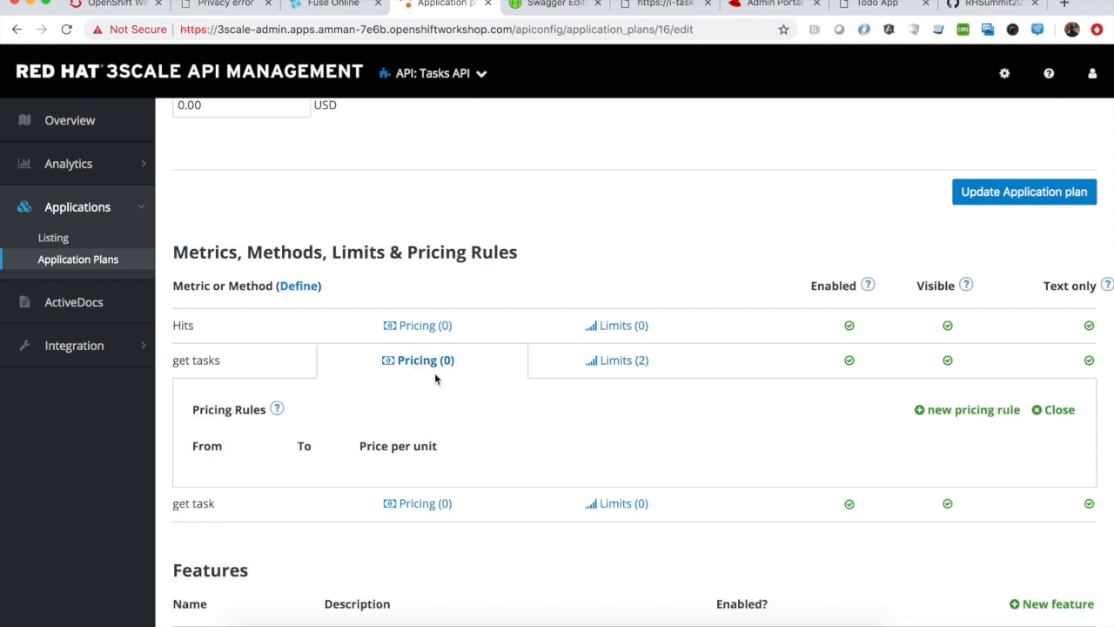
pyautogui.click(965, 410)
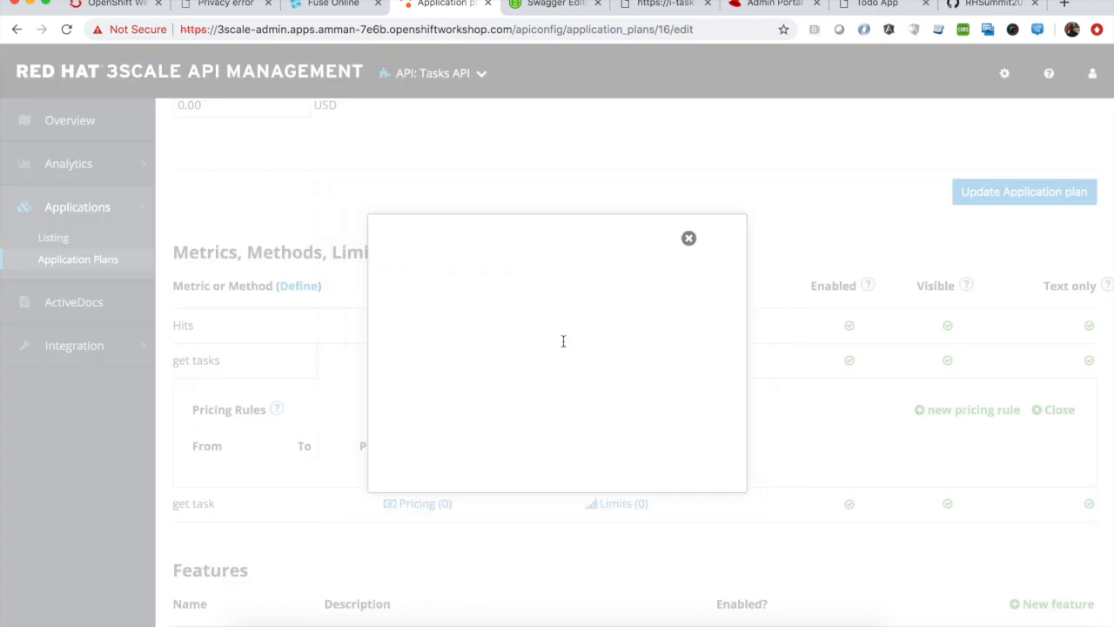
pyautogui.click(530, 349)
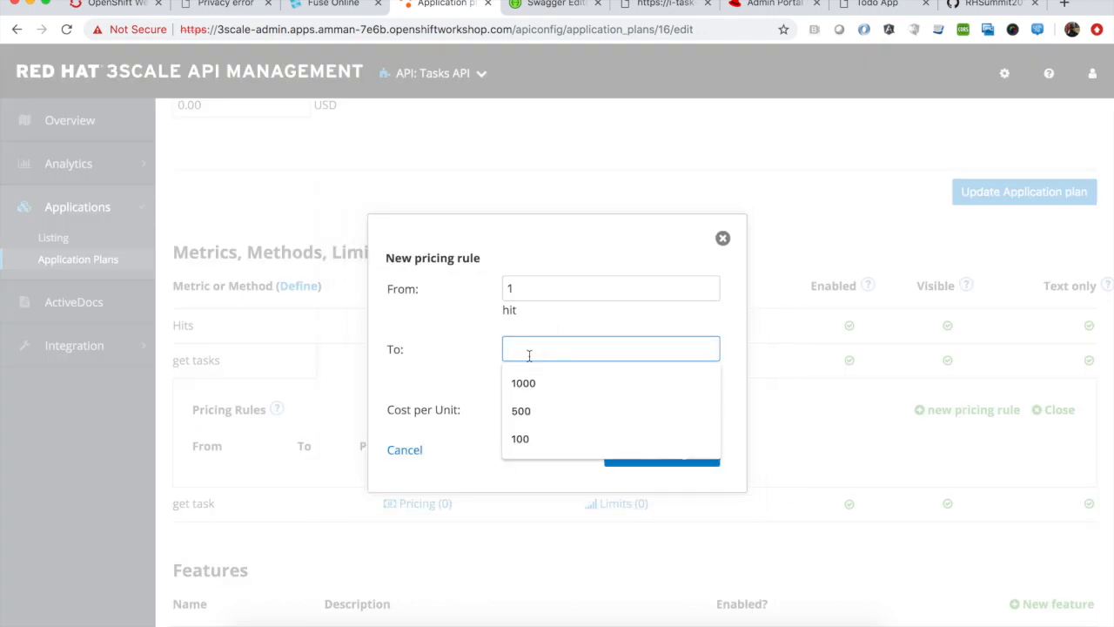
pyautogui.click(549, 324)
pyautogui.click(547, 354)
pyautogui.write('500')
pyautogui.press('Tab')
pyautogui.write('0.1')
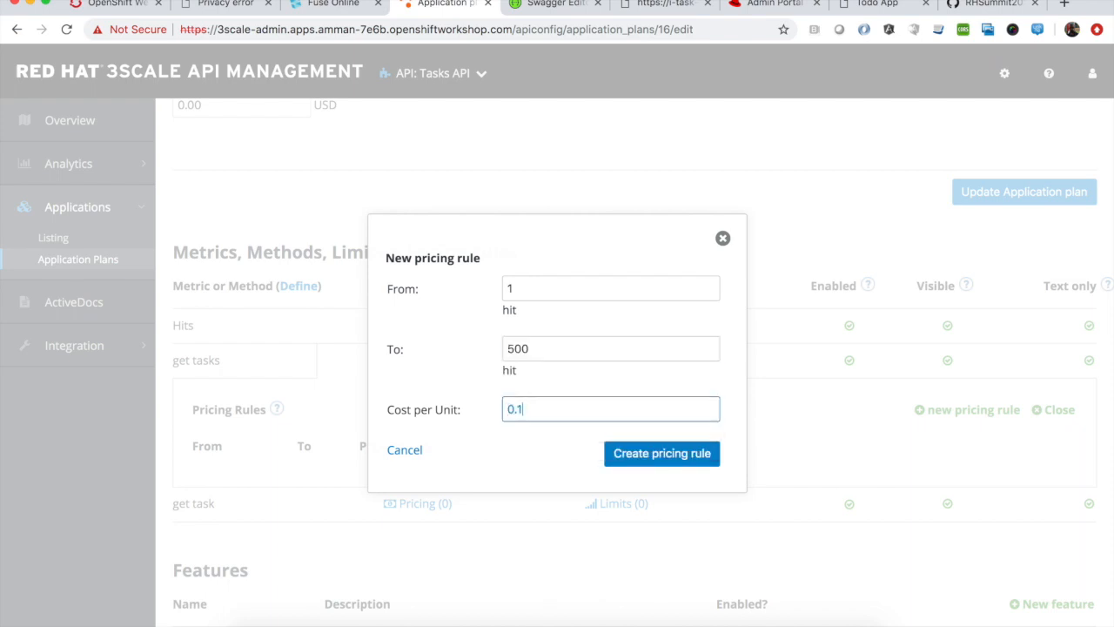
pyautogui.click(666, 455)
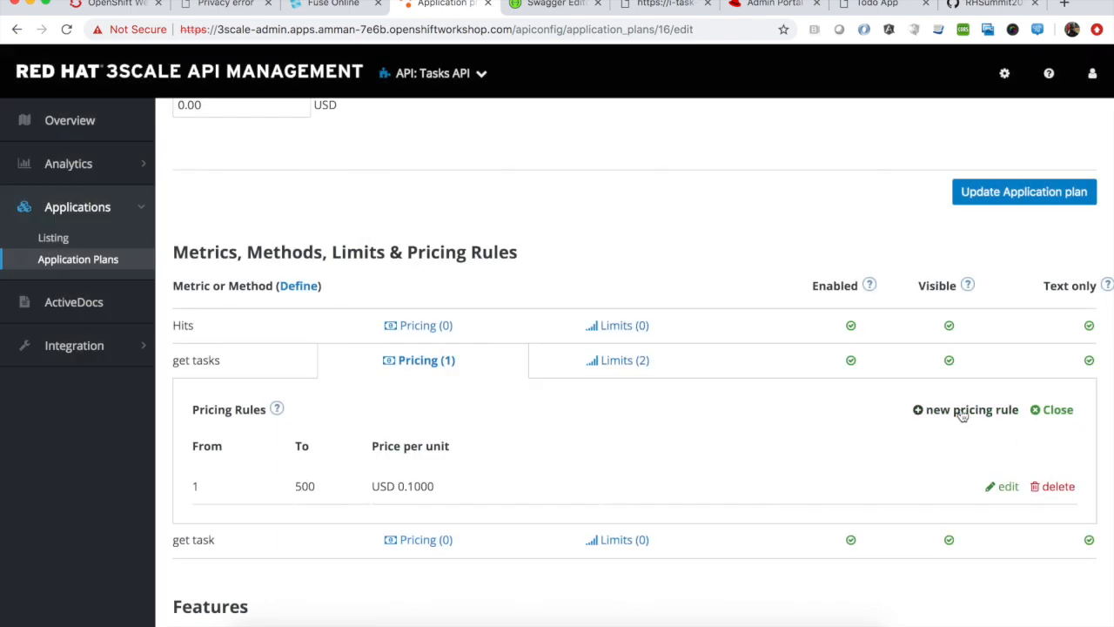
# Create a second pricing rule for the get tasks method covering hits 501 to 1000 at a cost per unit of 0.05.
pyautogui.click(961, 413)
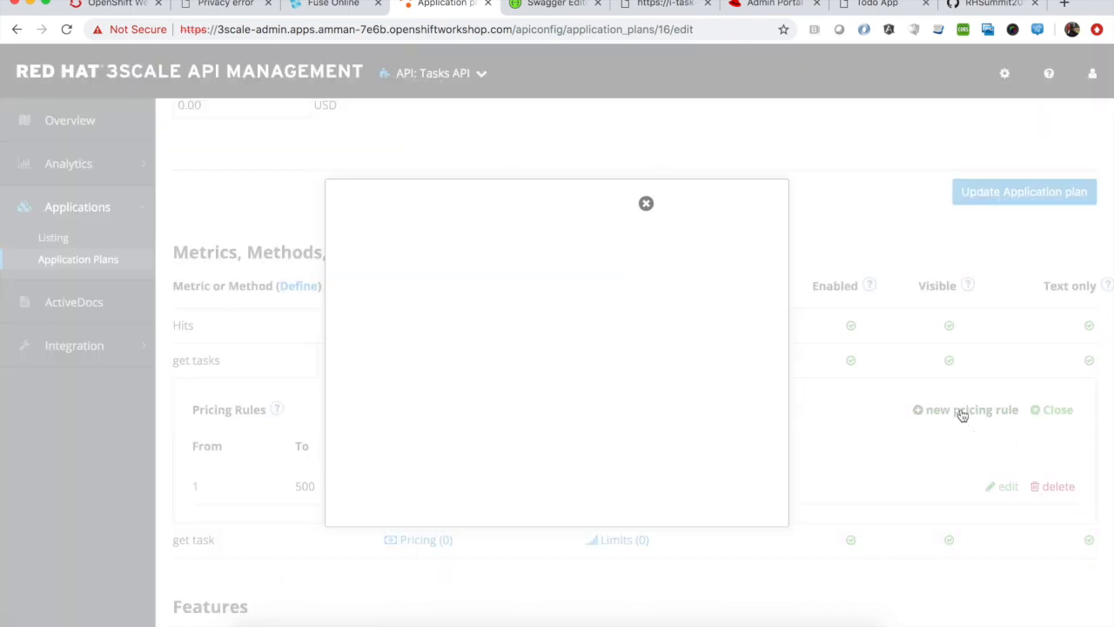
pyautogui.click(548, 293)
pyautogui.press('BackSpace')
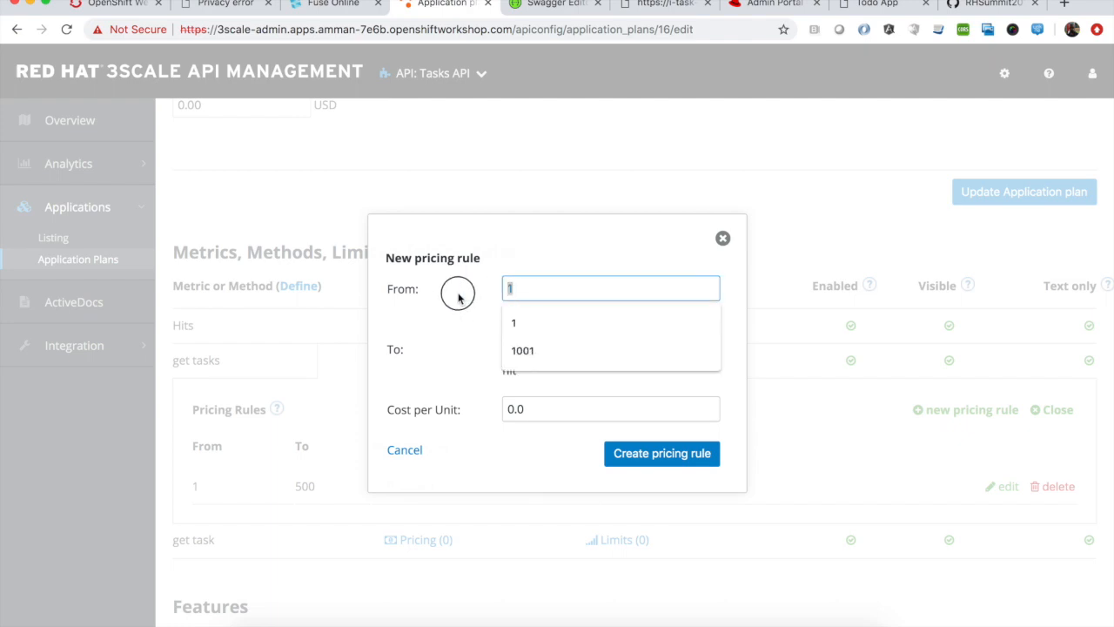
pyautogui.write('500')
pyautogui.press('BackSpace')
pyautogui.write('1')
pyautogui.press('Tab')
pyautogui.write('1000')
pyautogui.press('Tab')
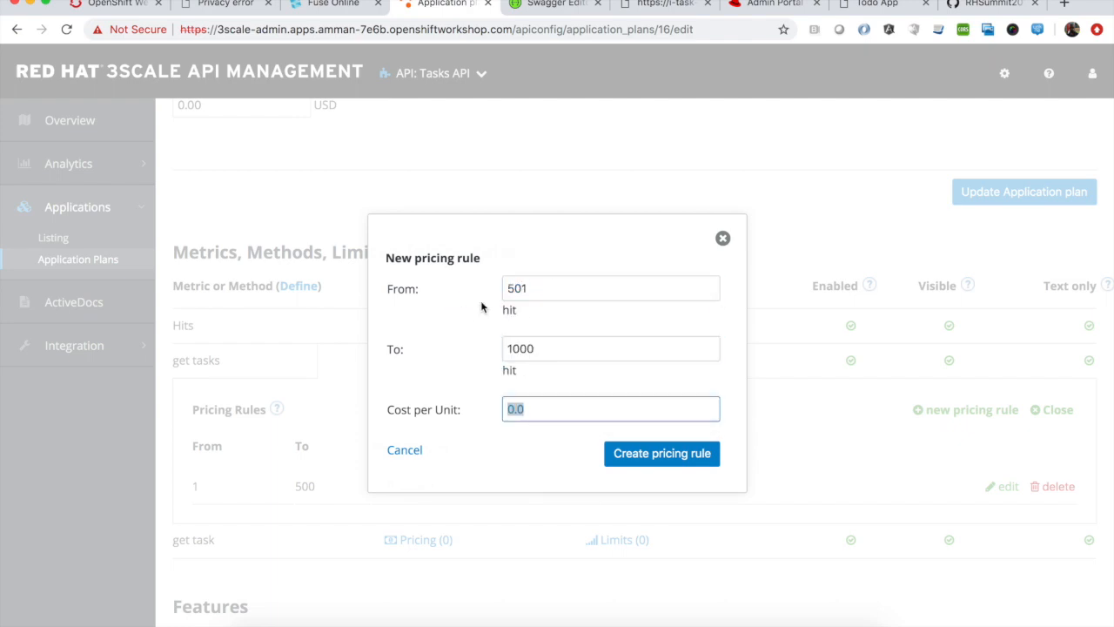
pyautogui.press('Right')
pyautogui.write('5')
pyautogui.click(659, 460)
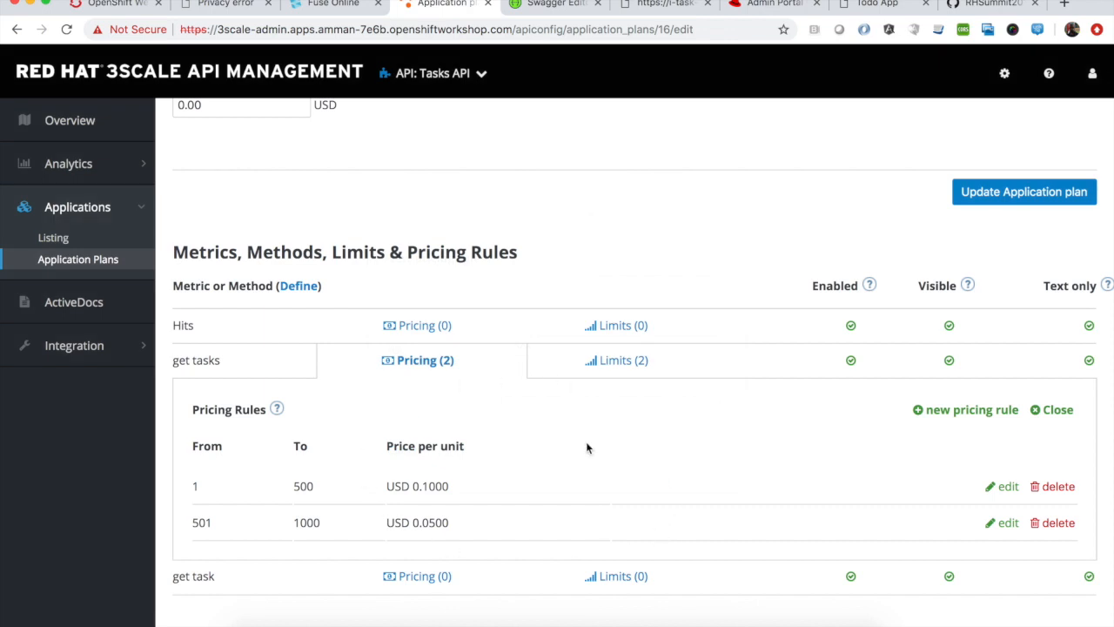
# Review the get tasks limits and pricing rules of the tasks basic plan and update the application plan.
pyautogui.scroll(-1, 586, 448)
pyautogui.scroll(5, 586, 447)
pyautogui.scroll(2, 586, 447)
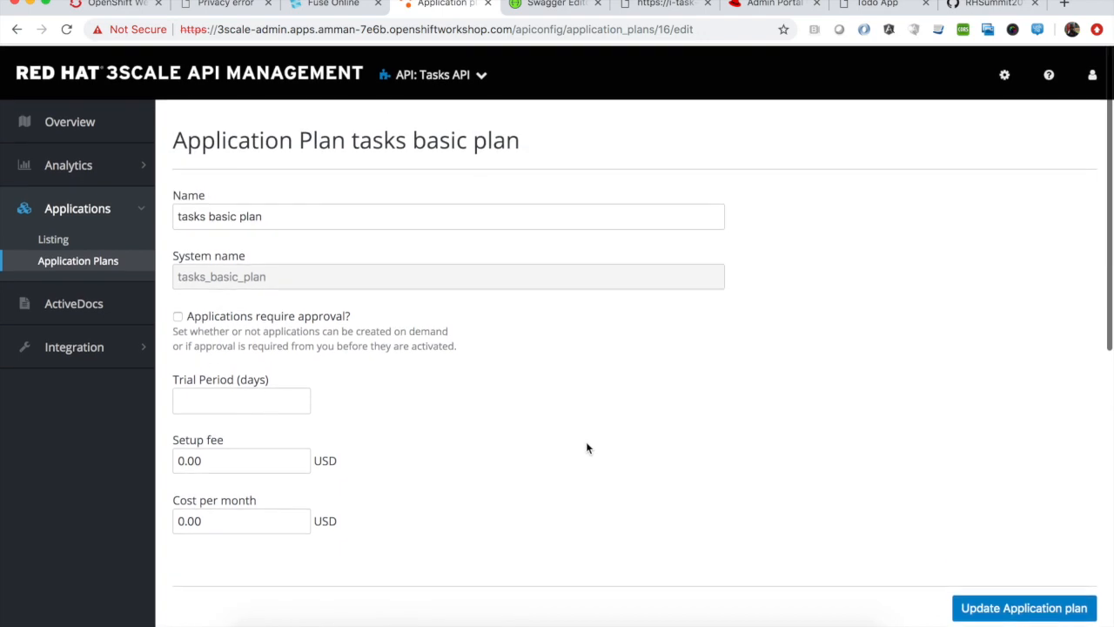
pyautogui.scroll(-4, 579, 462)
pyautogui.scroll(-5, 571, 473)
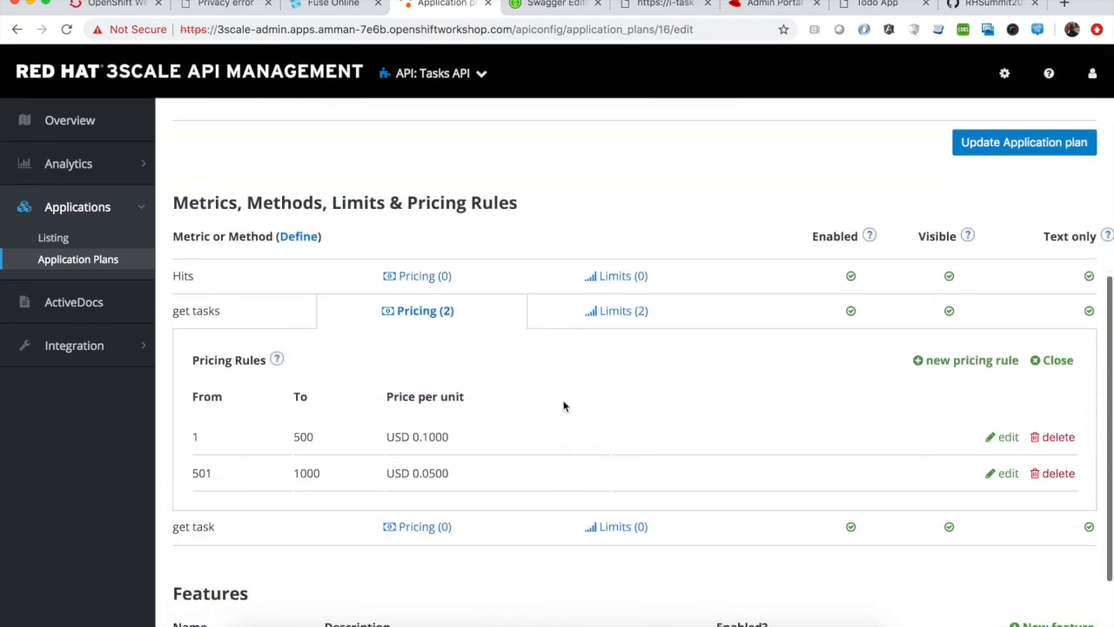
pyautogui.click(627, 314)
pyautogui.click(424, 312)
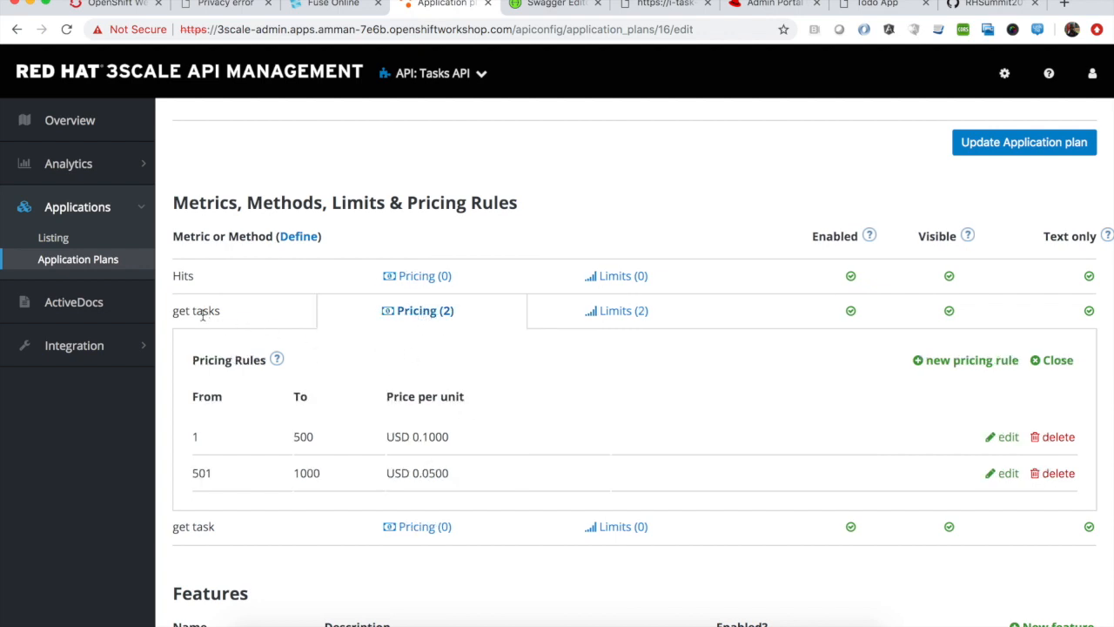
pyautogui.scroll(-2, 514, 460)
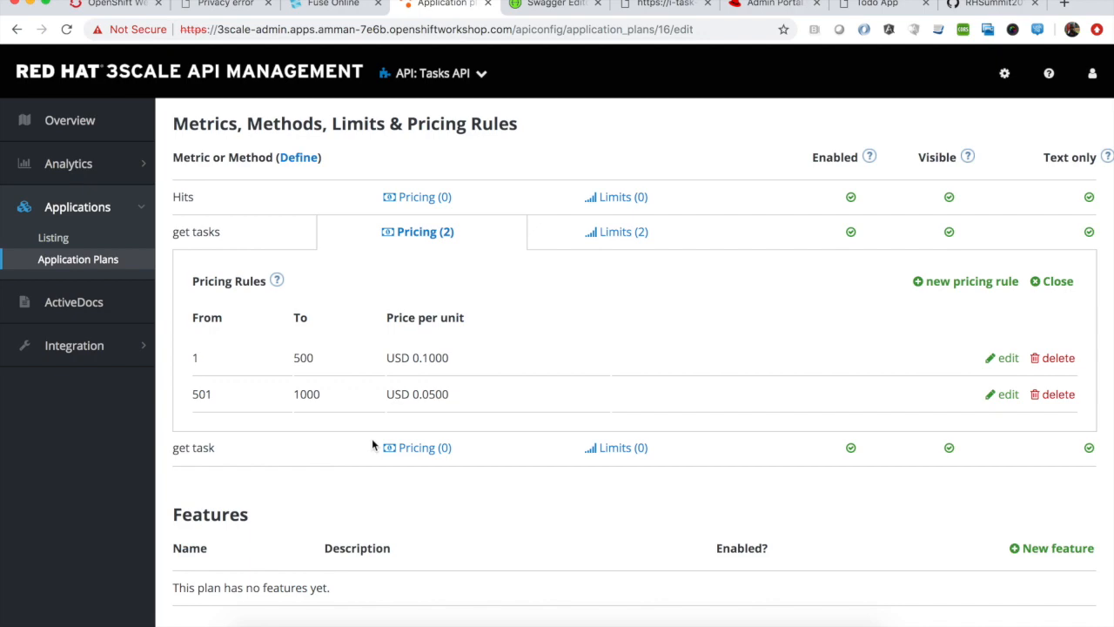
pyautogui.scroll(10, 626, 440)
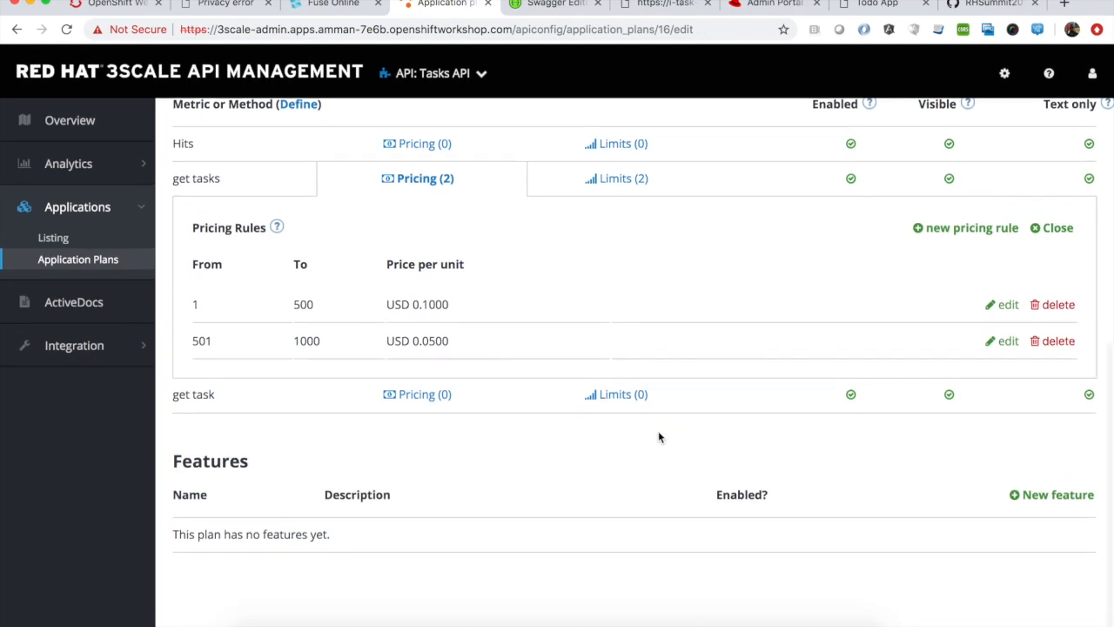
pyautogui.scroll(-2, 659, 437)
pyautogui.click(1044, 531)
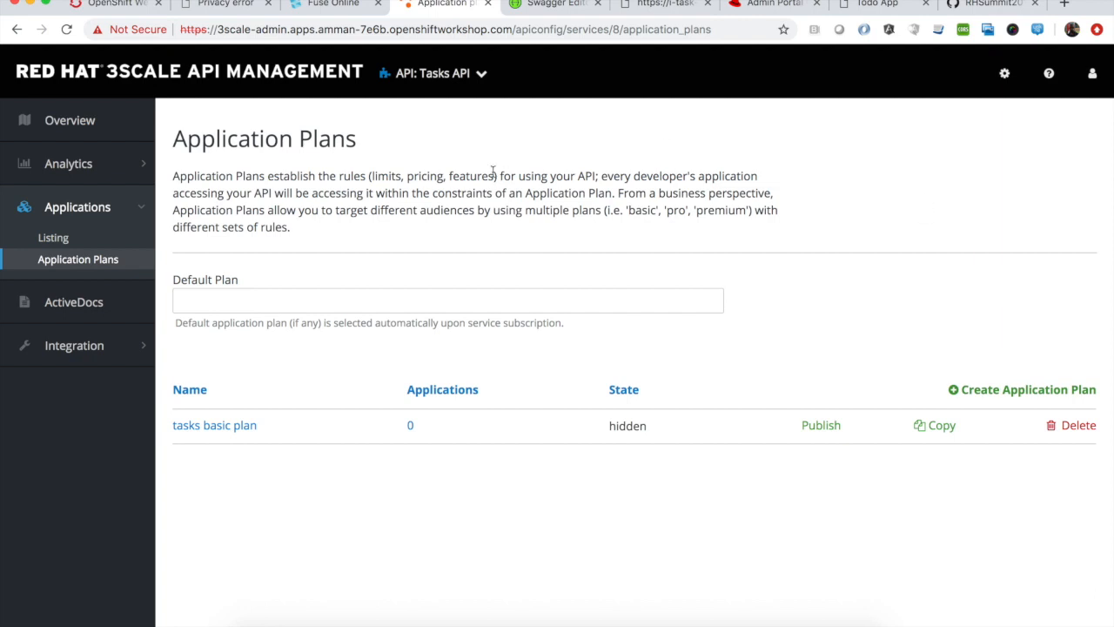
# View the integration configuration of the Tasks API and its list of methods and metrics.
pyautogui.click(146, 345)
pyautogui.click(94, 376)
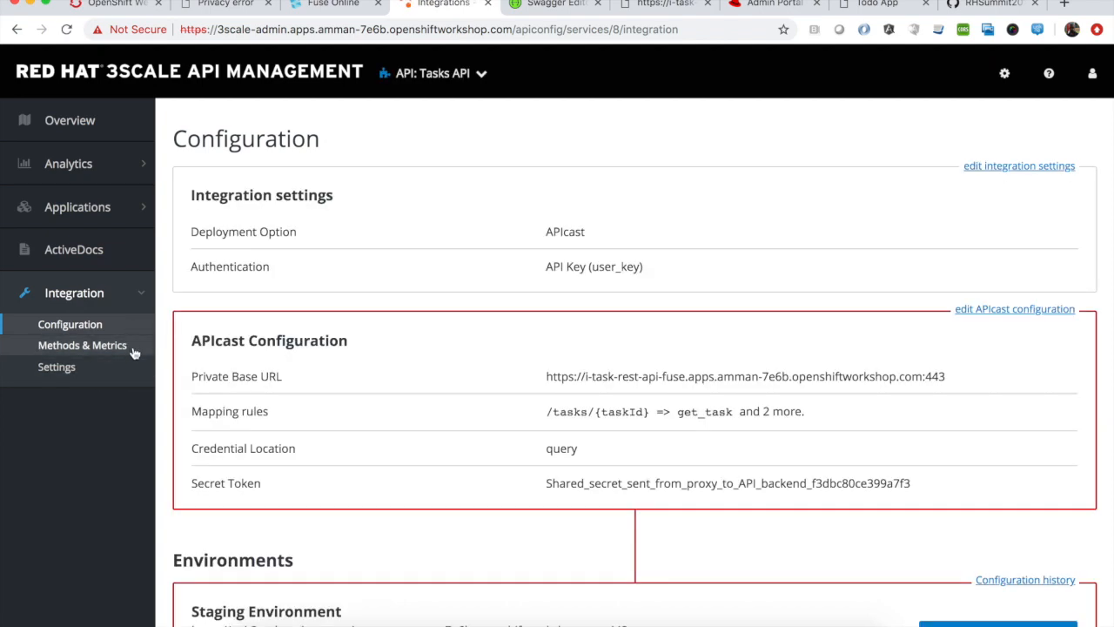
pyautogui.click(106, 349)
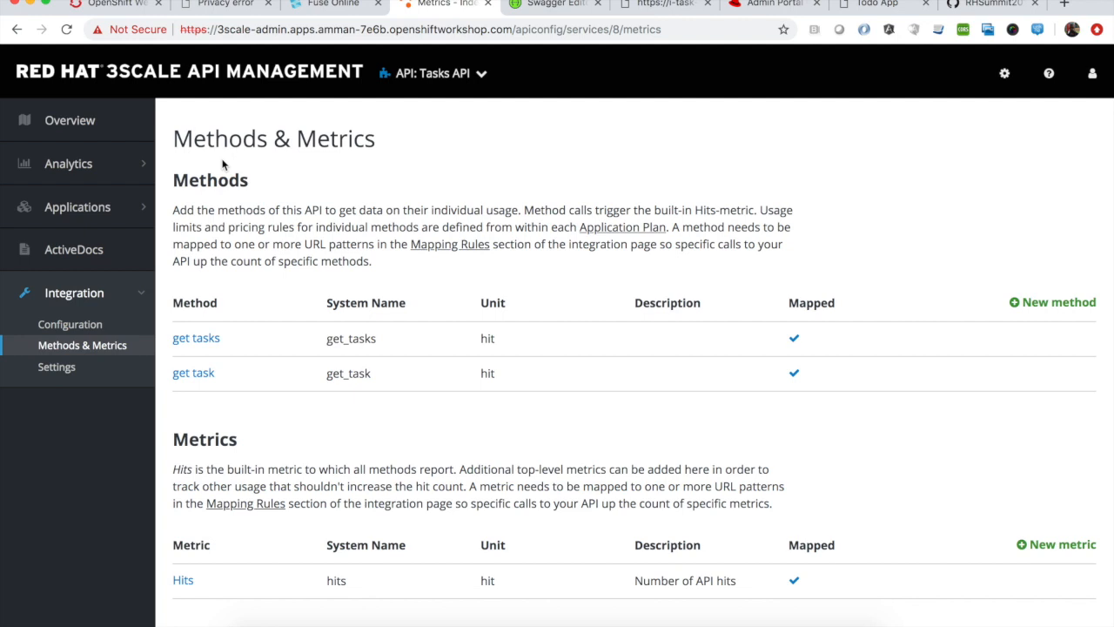
# Subscribe the Developer account to the Tasks API service with the Default plan.
pyautogui.click(480, 74)
pyautogui.click(411, 158)
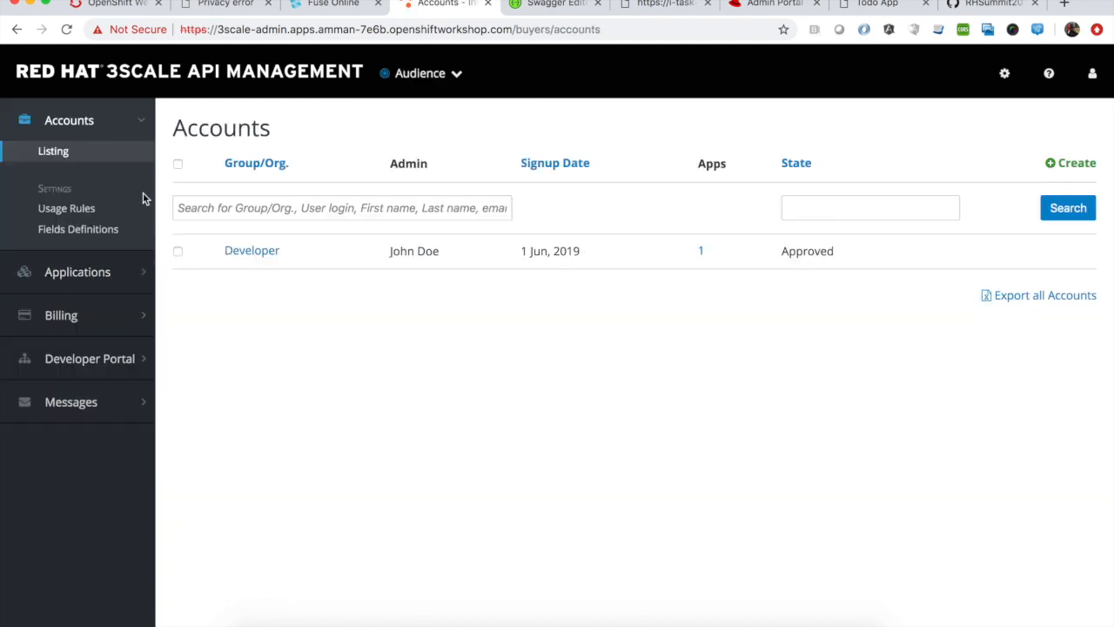
pyautogui.click(252, 250)
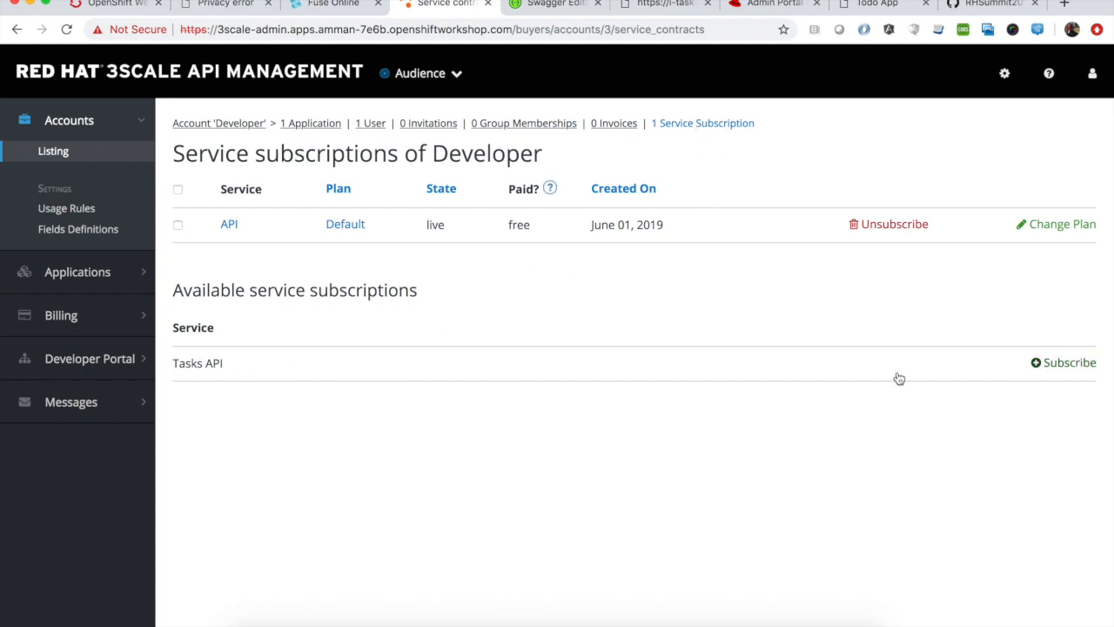
pyautogui.click(1072, 366)
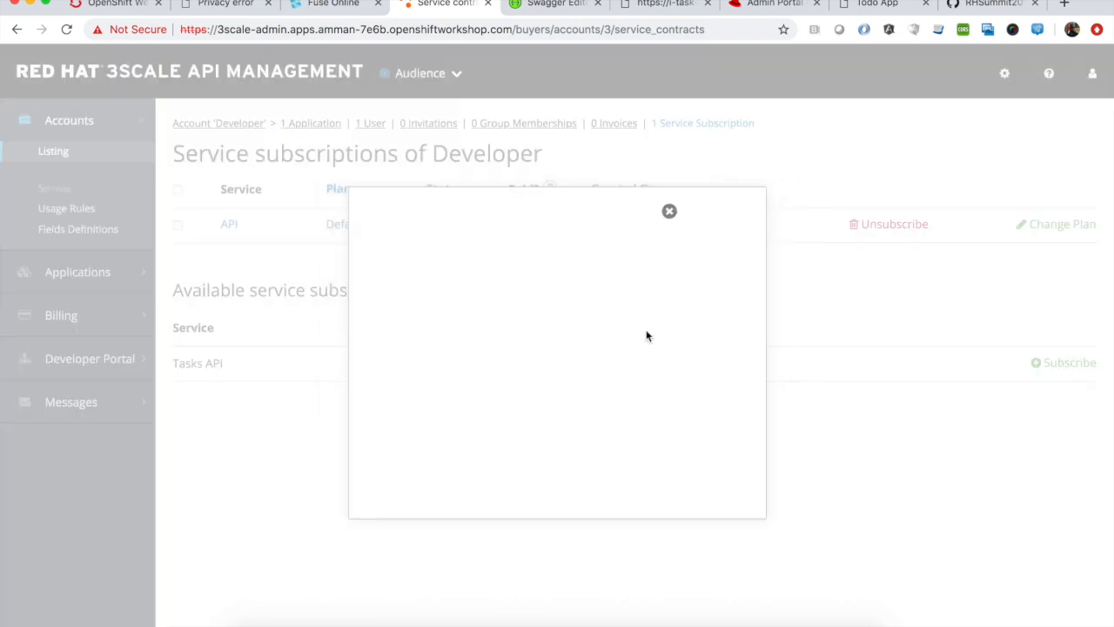
pyautogui.click(460, 393)
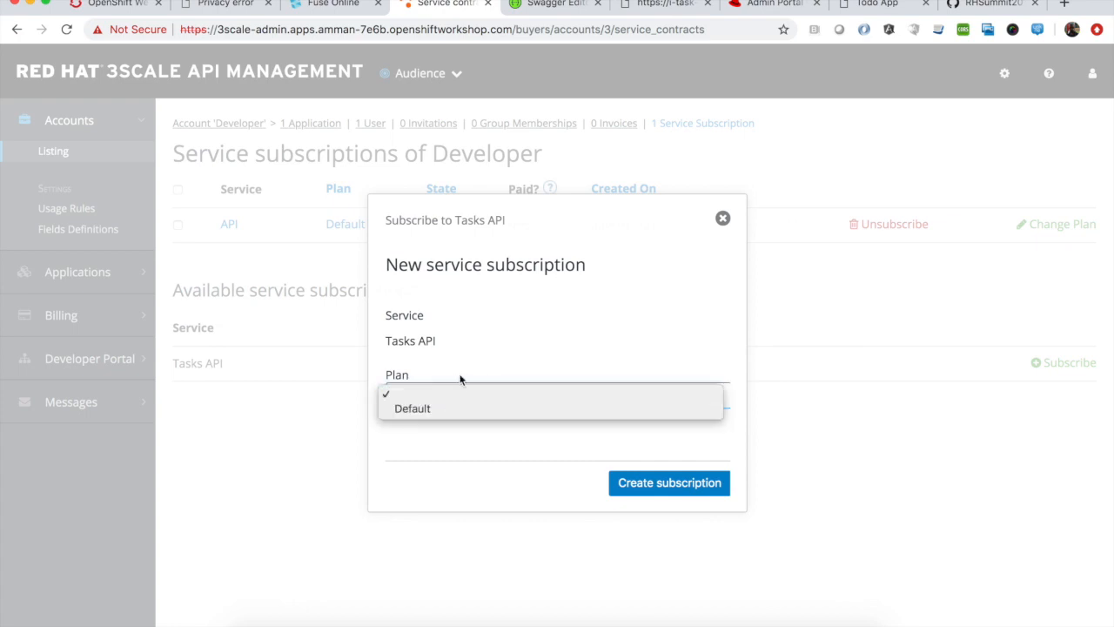
pyautogui.click(449, 409)
pyautogui.click(659, 484)
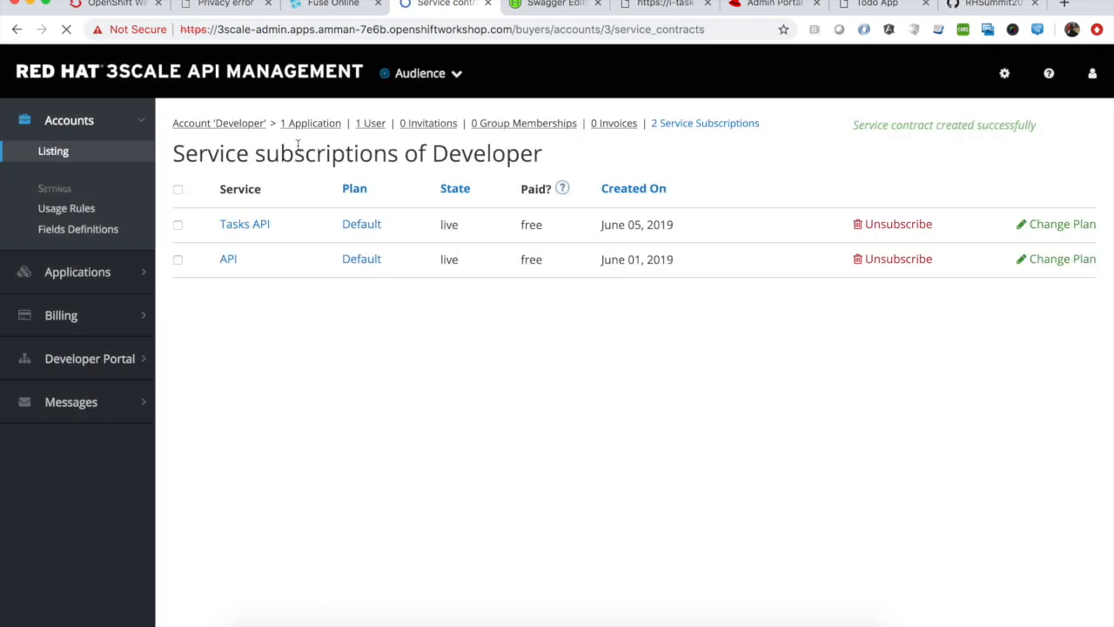
# Return to the application plans of the Tasks API and publish the tasks basic plan.
pyautogui.click(458, 79)
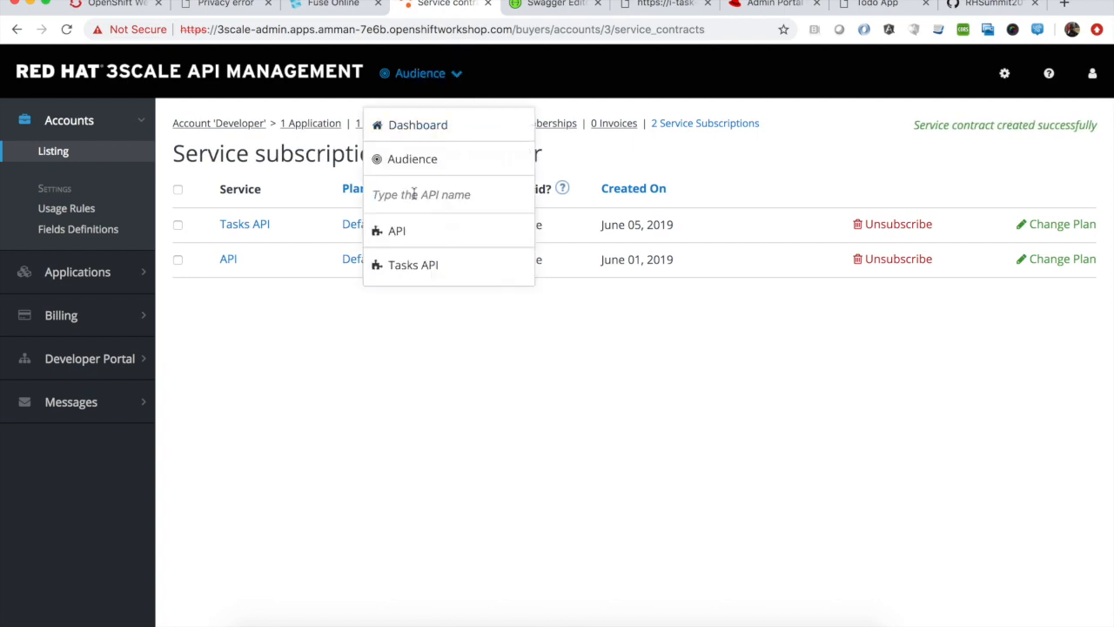
pyautogui.click(403, 266)
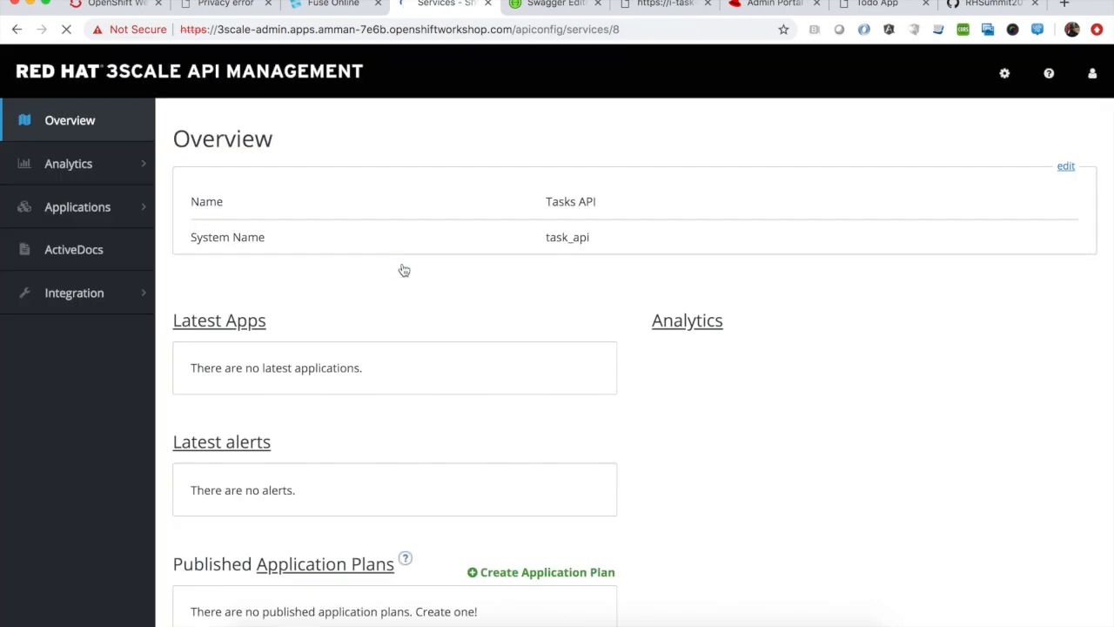
pyautogui.click(144, 212)
pyautogui.click(74, 259)
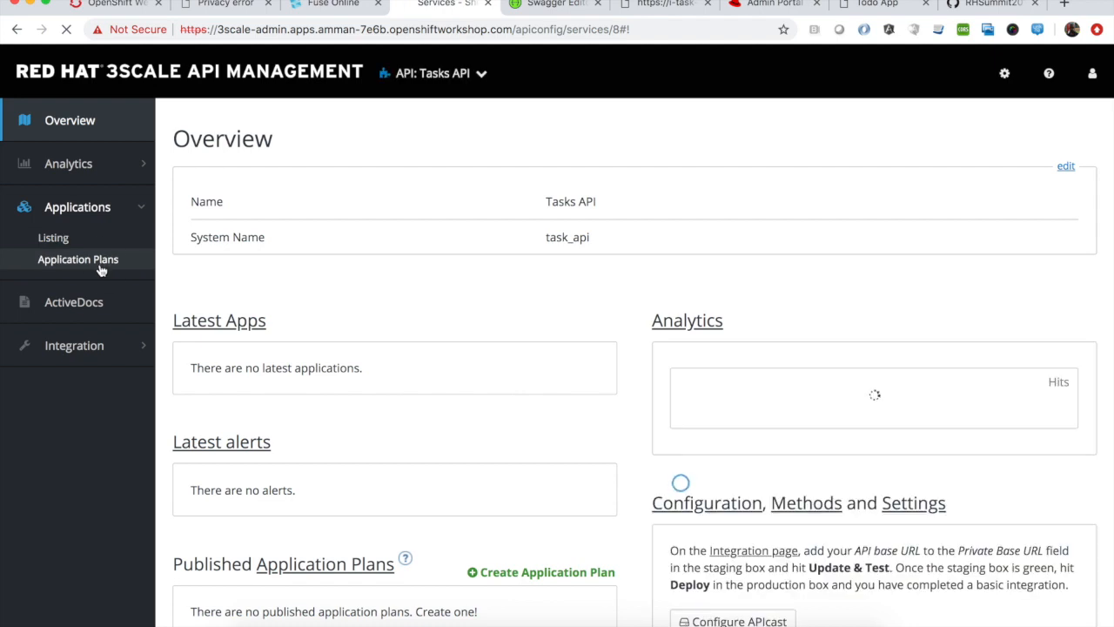
pyautogui.click(821, 425)
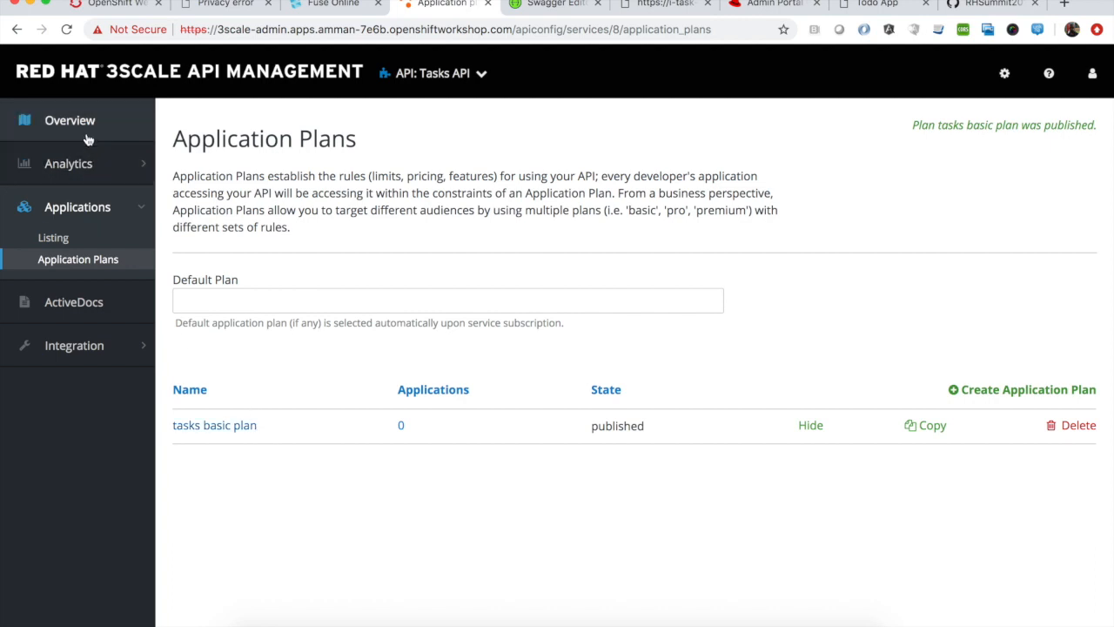
# Examine the Tasks API's APIcast configuration and its staging and production environments.
pyautogui.click(144, 348)
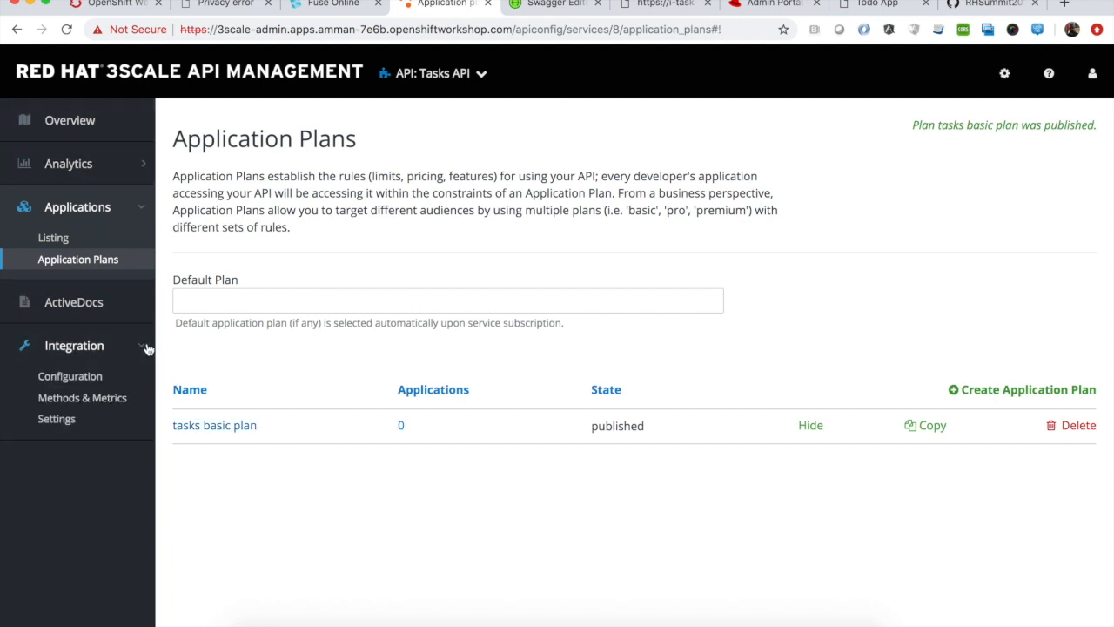
pyautogui.click(81, 379)
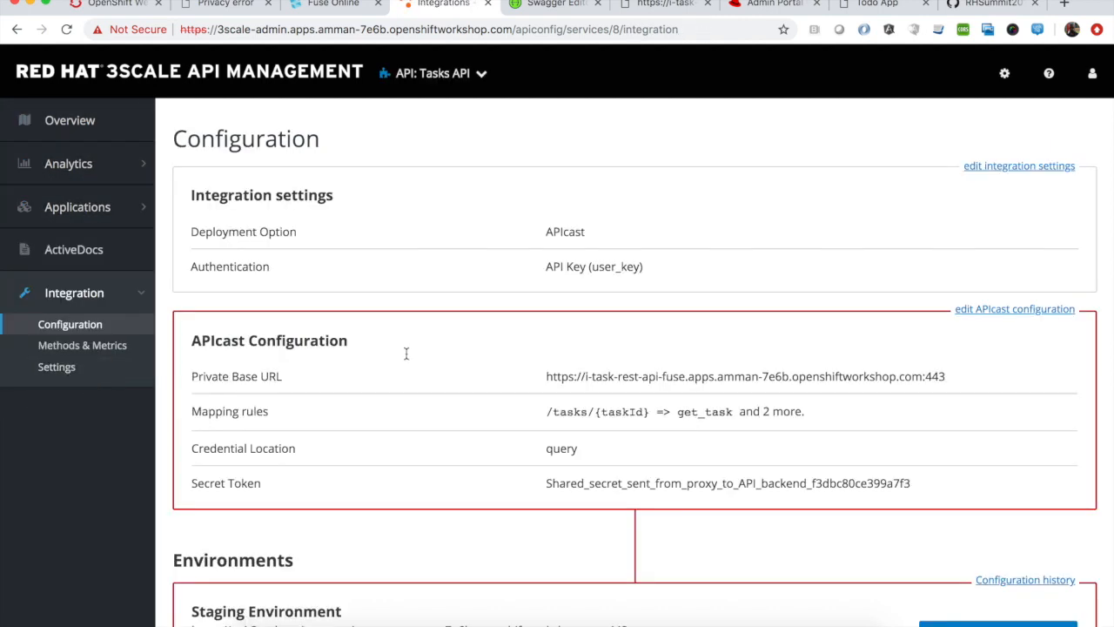
pyautogui.scroll(-1, 809, 463)
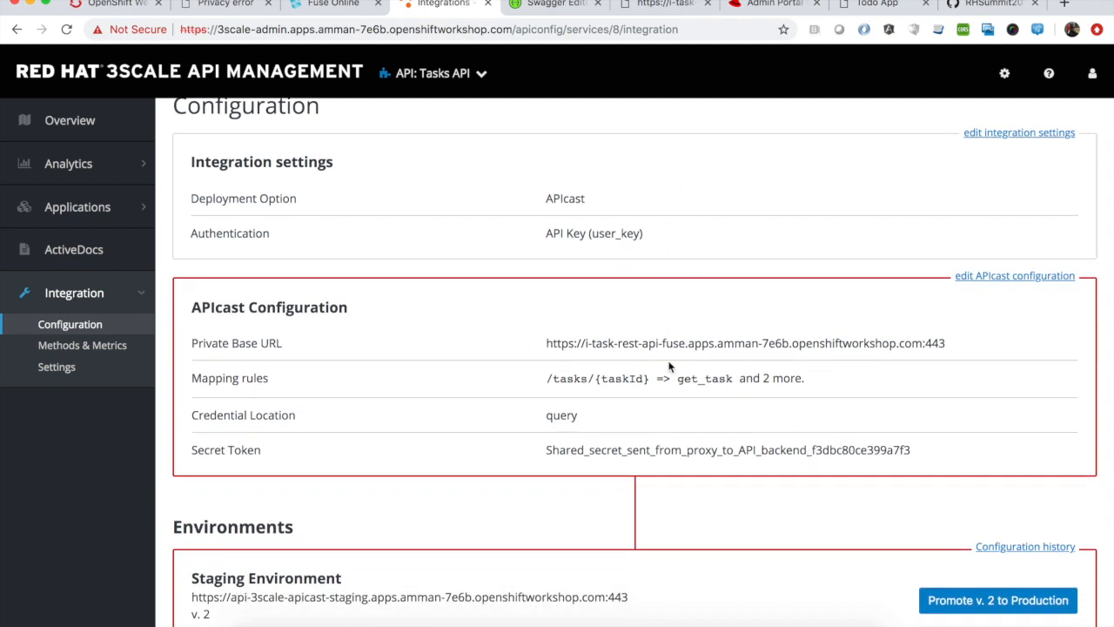
pyautogui.scroll(-3, 690, 374)
pyautogui.scroll(-2, 690, 376)
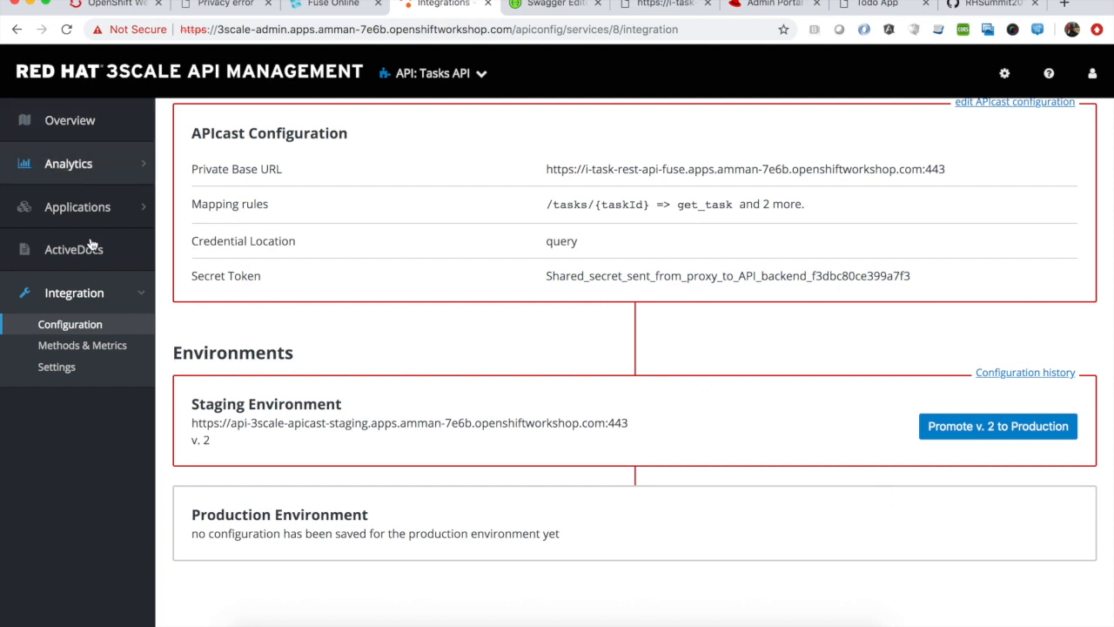
# Set the default service plan of the Tasks API to Default and look through the remaining service settings.
pyautogui.click(73, 374)
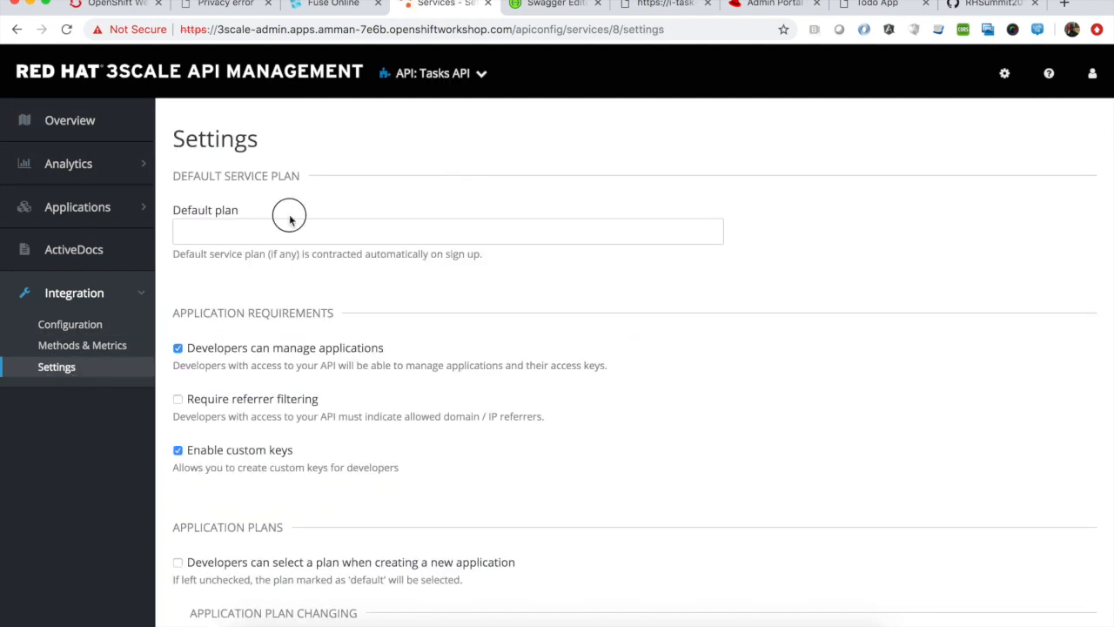
pyautogui.click(273, 228)
pyautogui.click(247, 245)
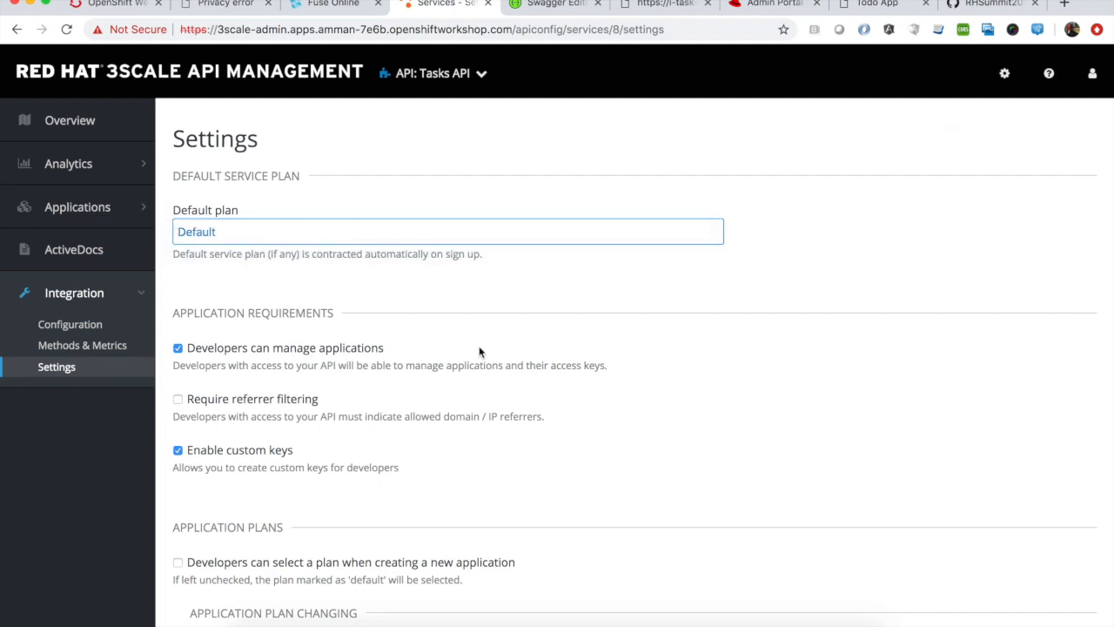
pyautogui.scroll(-6, 502, 241)
pyautogui.scroll(3, 502, 241)
# Start a new application for the Developer account and choose the tasks basic plan as its application plan.
pyautogui.click(484, 71)
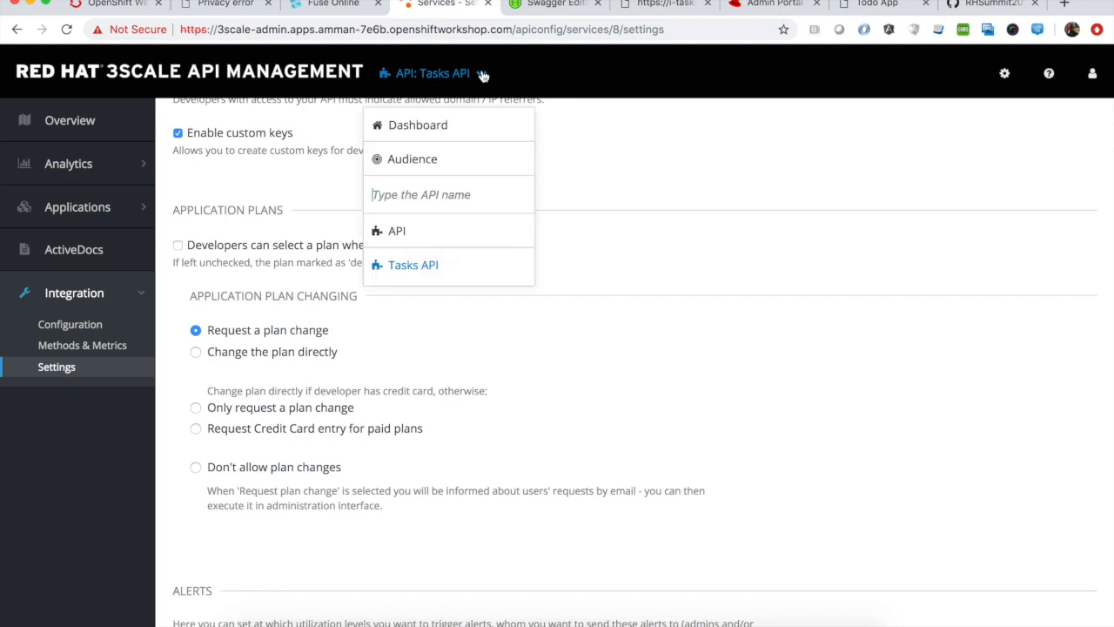
pyautogui.click(428, 158)
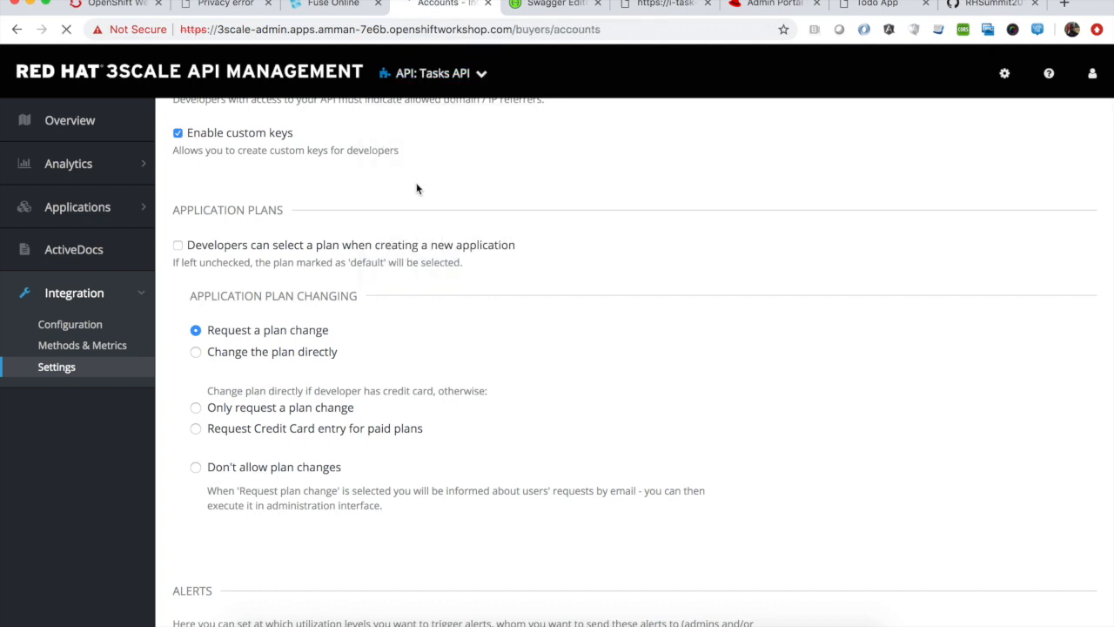
pyautogui.click(253, 259)
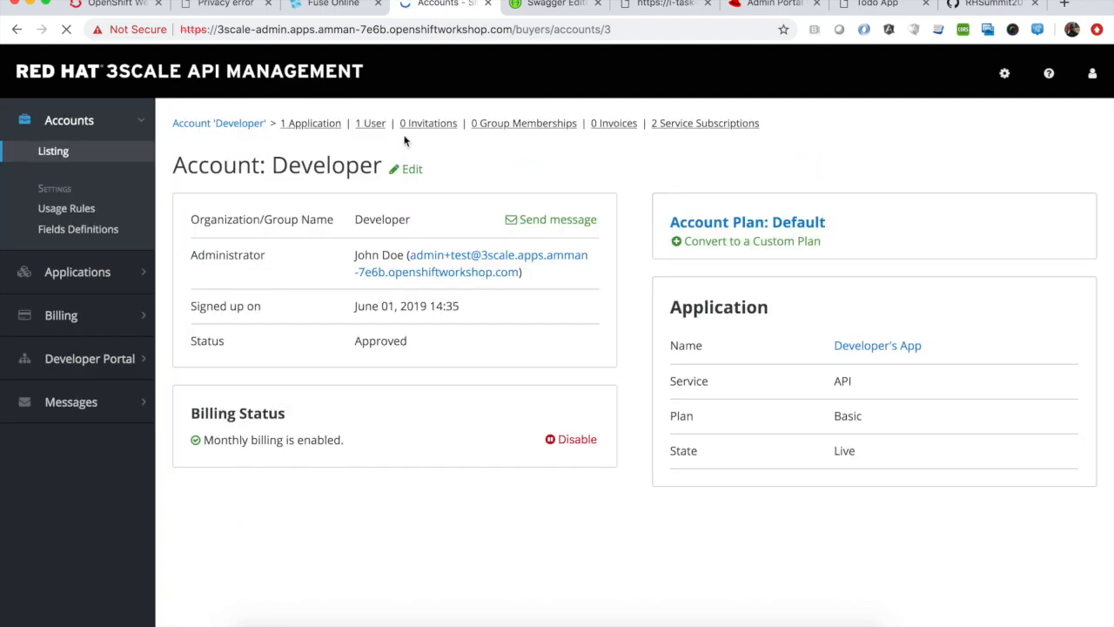
pyautogui.click(319, 128)
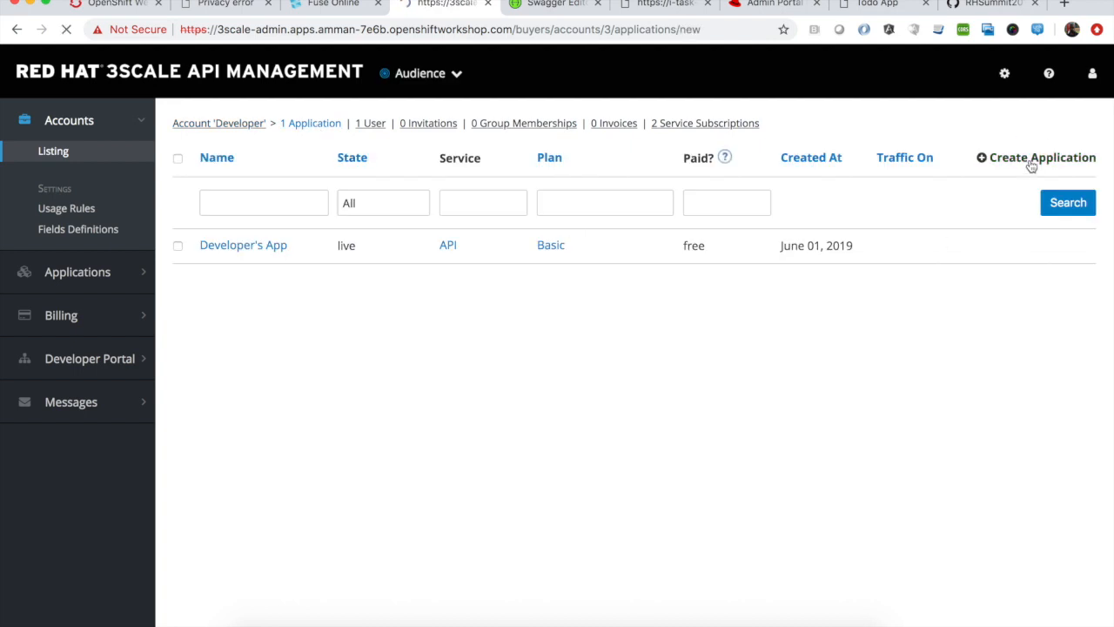
pyautogui.click(698, 223)
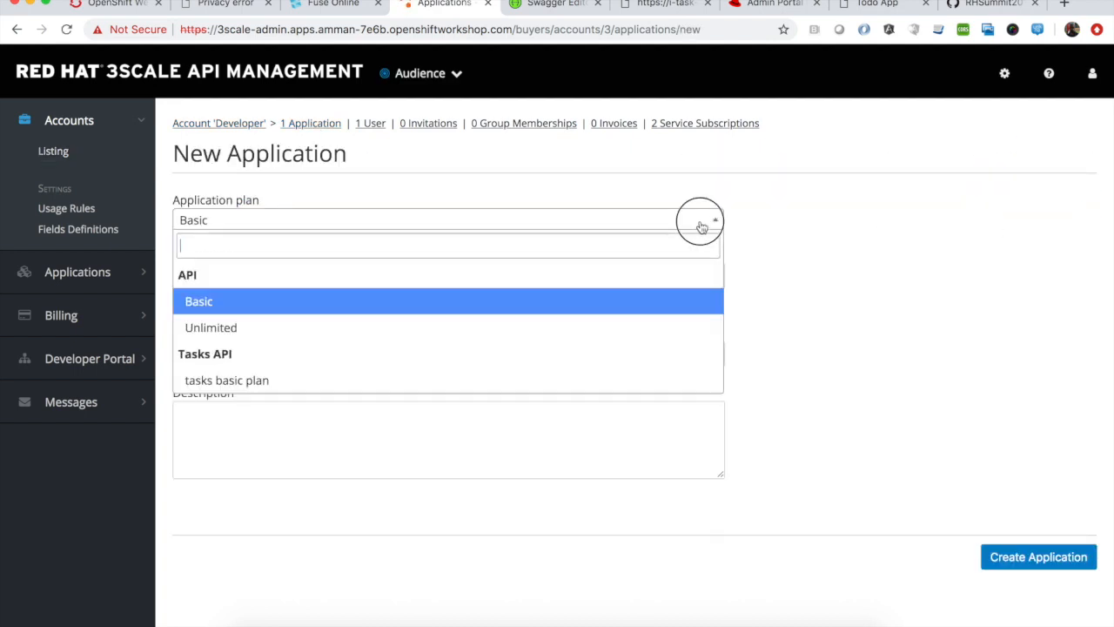
pyautogui.click(229, 381)
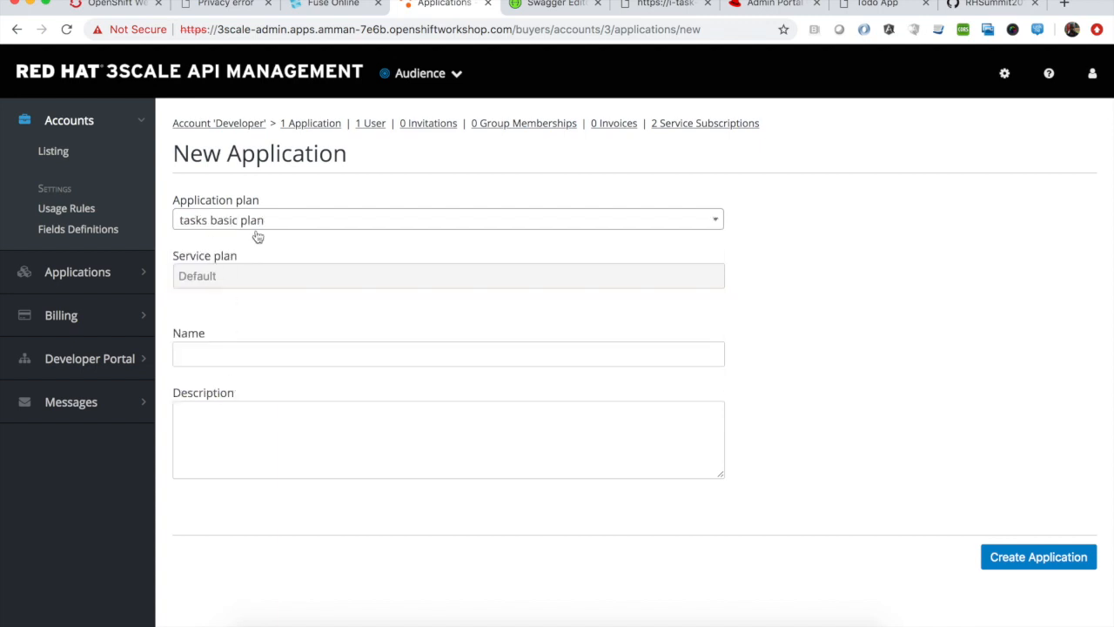
# Name the new application tasks basic app and try to create it without a description.
pyautogui.click(231, 356)
pyautogui.write('ta')
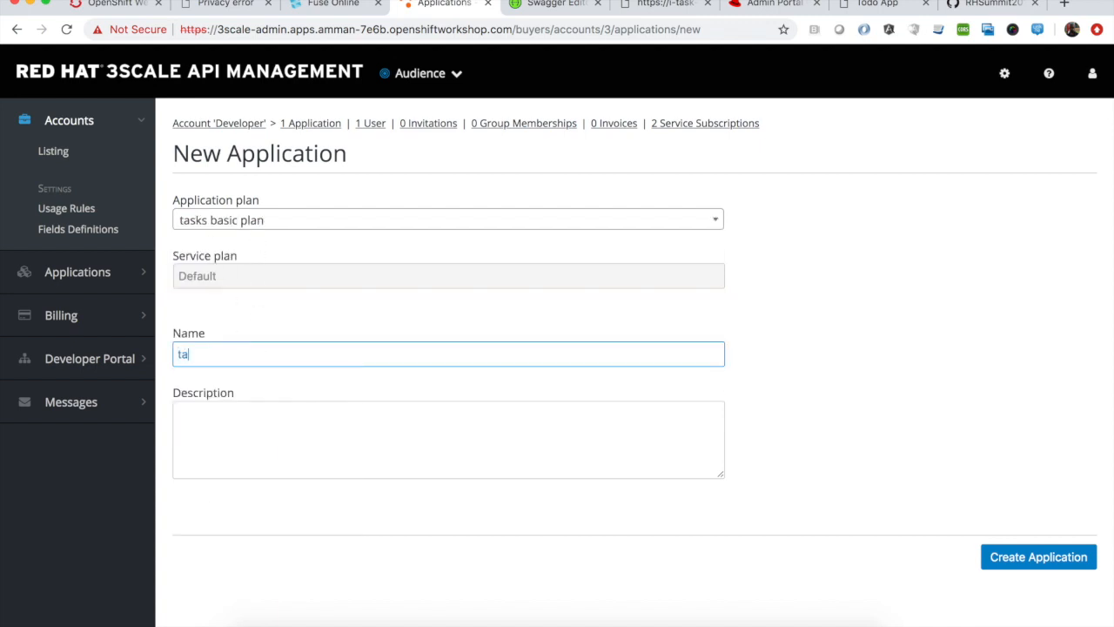
pyautogui.write('sks bad')
pyautogui.write('app')
pyautogui.press('Tab')
pyautogui.click(1047, 564)
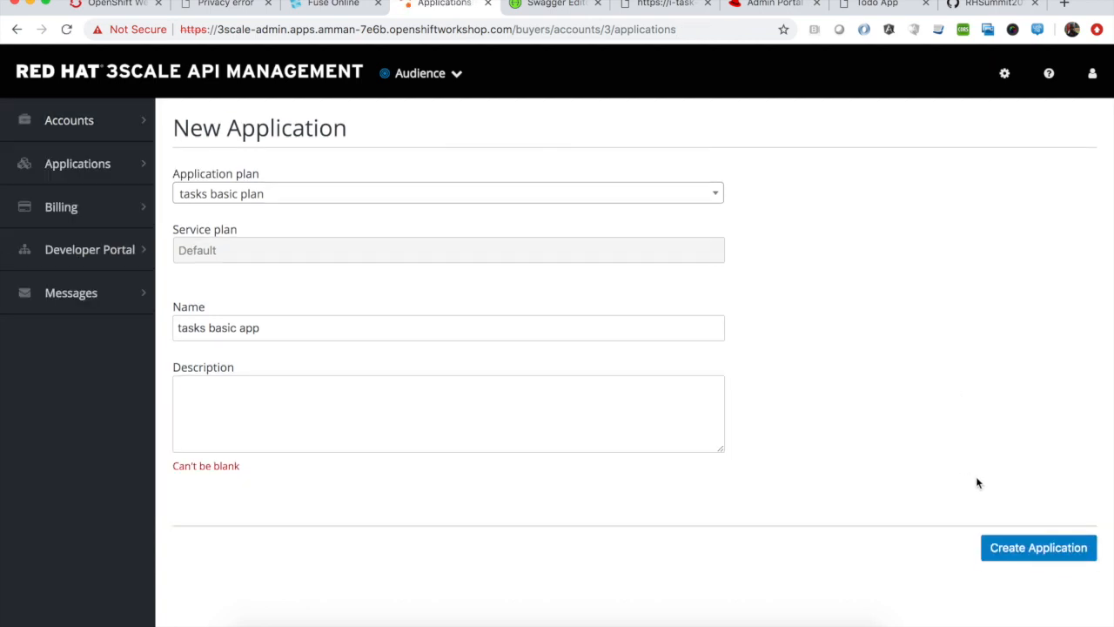
# Describe the application as tasks basic app, create it, and highlight its user key in the API credentials.
pyautogui.click(442, 419)
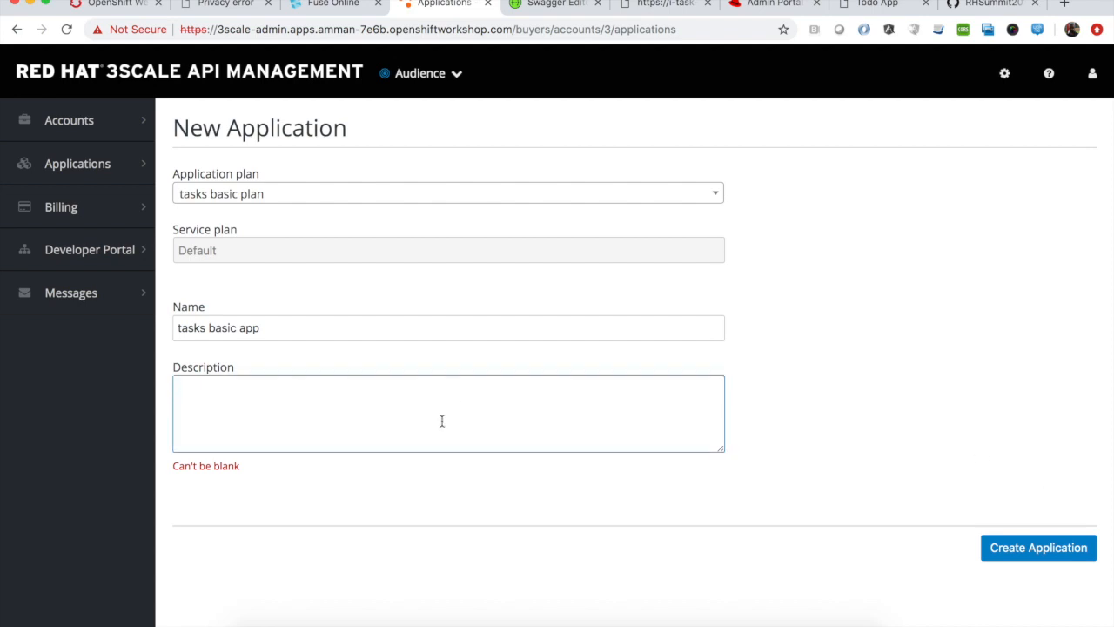
pyautogui.write('tsks sks b')
pyautogui.press('BackSpace')
pyautogui.press('BackSpace')
pyautogui.press('BackSpace')
pyautogui.write('ic ap')
pyautogui.click(1034, 553)
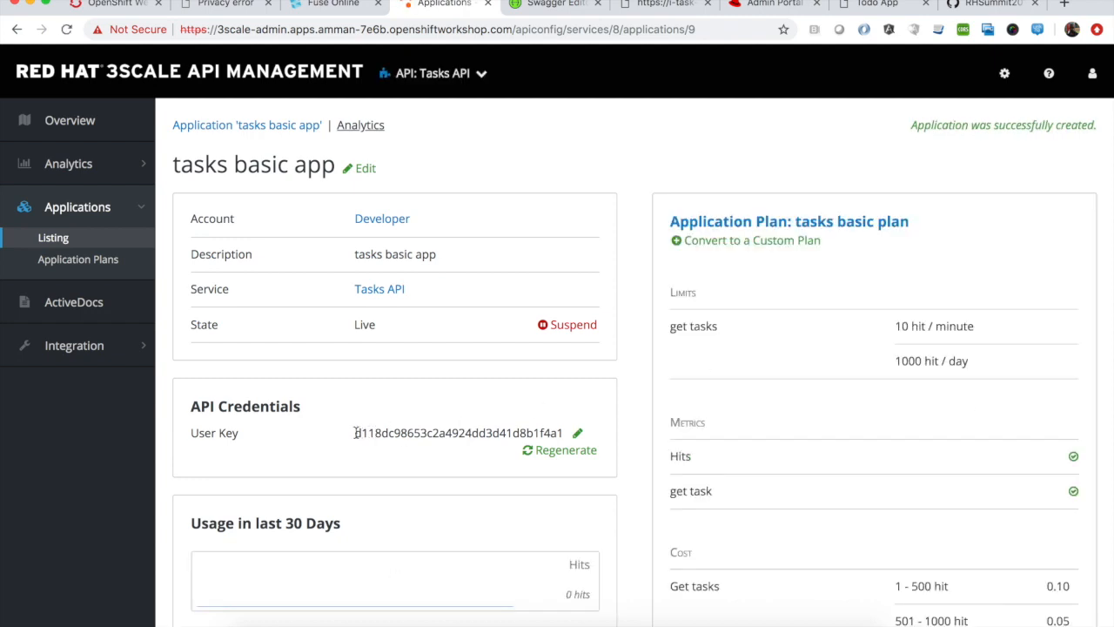
pyautogui.moveTo(355, 432); pyautogui.dragTo(564, 425)
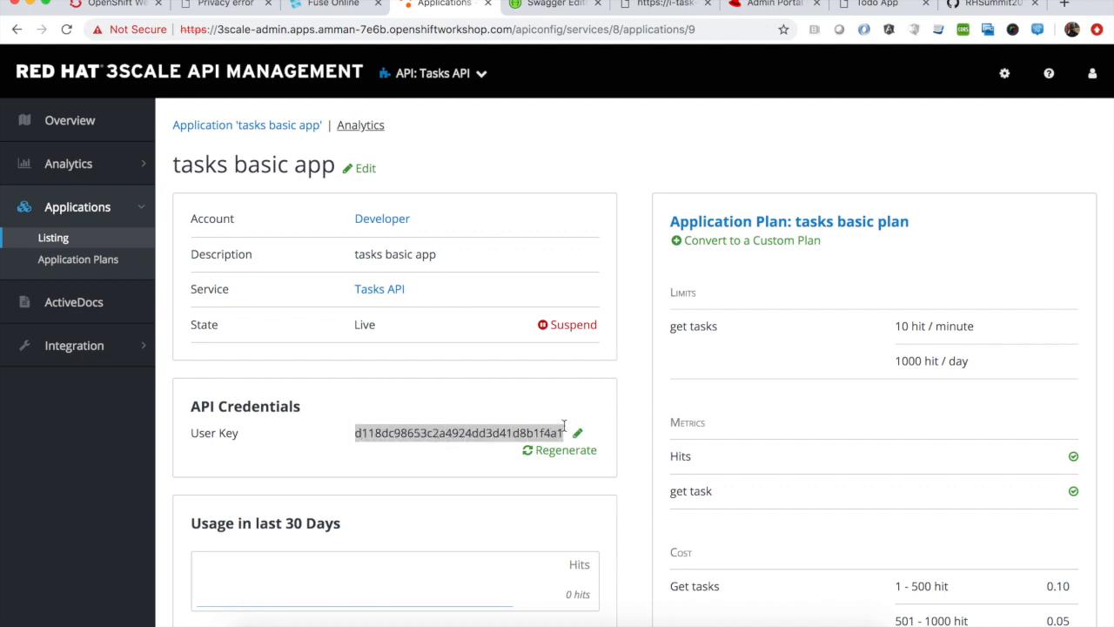
# In the Tasks API's APIcast configuration, set the API test GET request to /tasks, then update and test it in the staging environment.
pyautogui.click(476, 76)
pyautogui.click(405, 265)
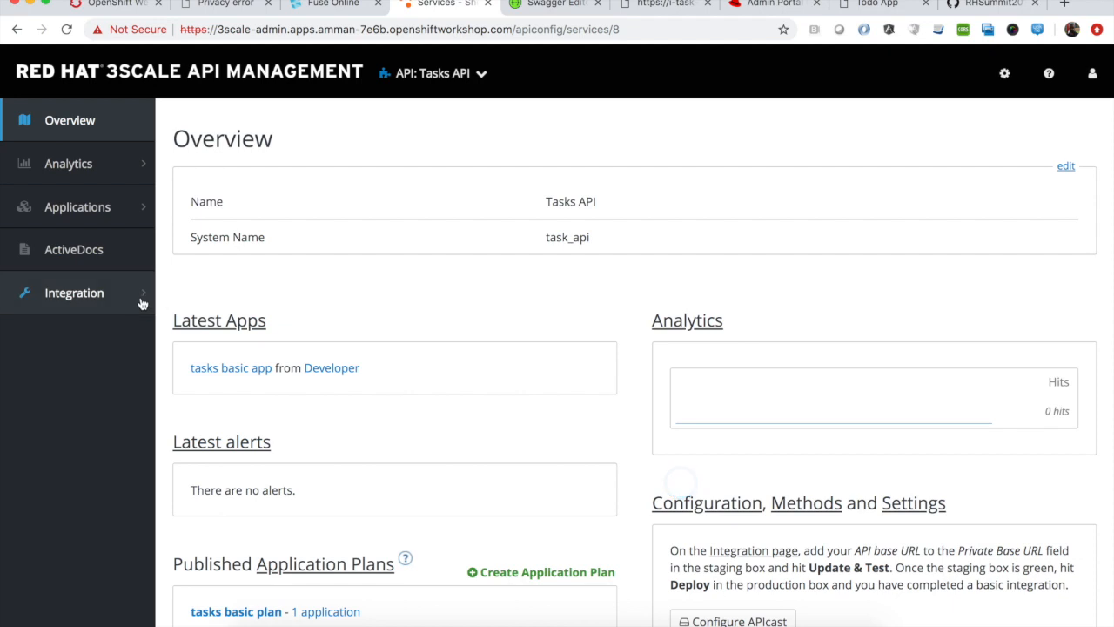
pyautogui.click(131, 310)
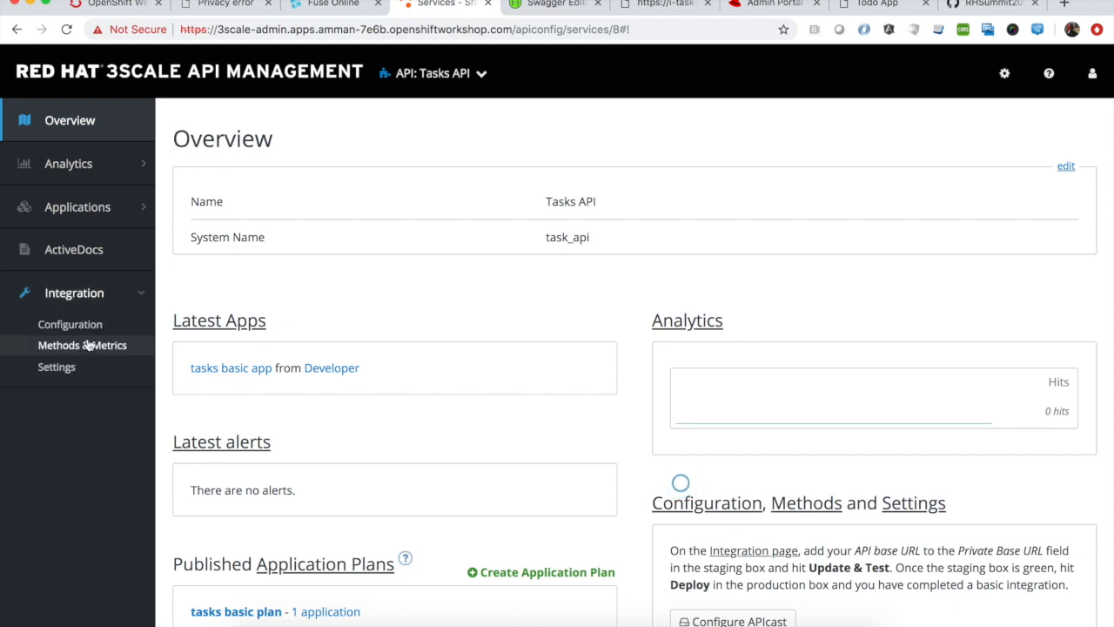
pyautogui.click(81, 331)
pyautogui.click(1009, 309)
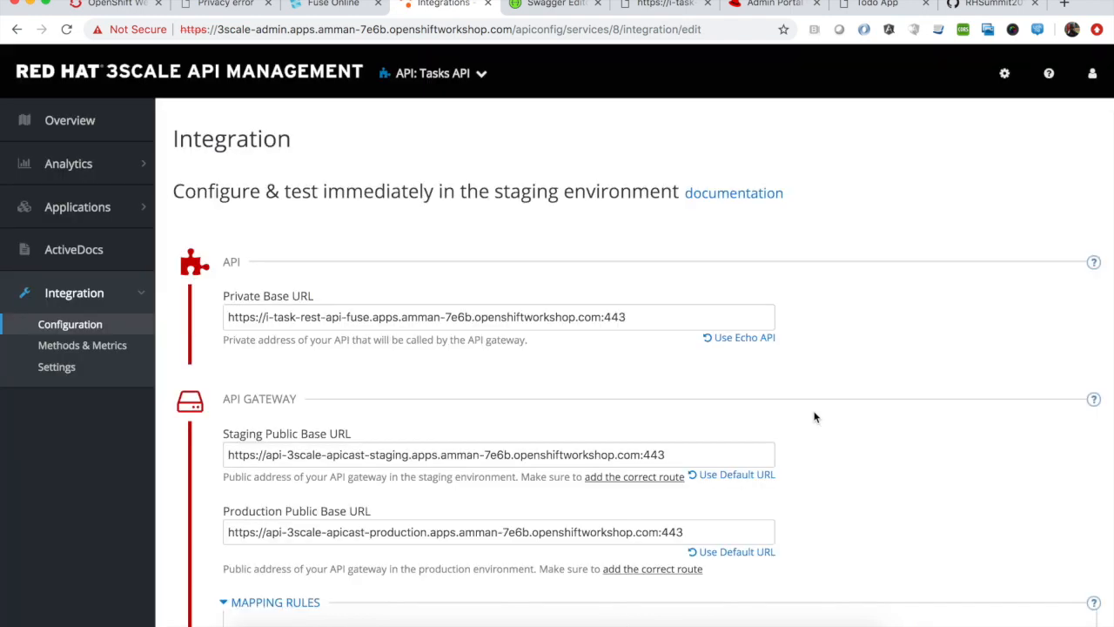
pyautogui.scroll(-20, 815, 417)
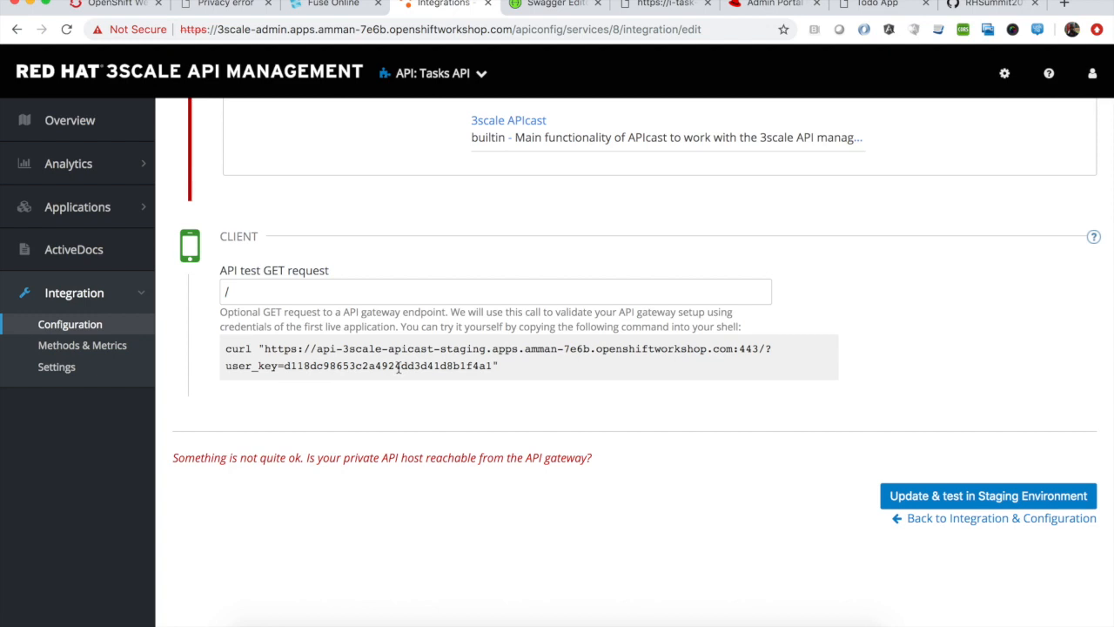
pyautogui.click(358, 292)
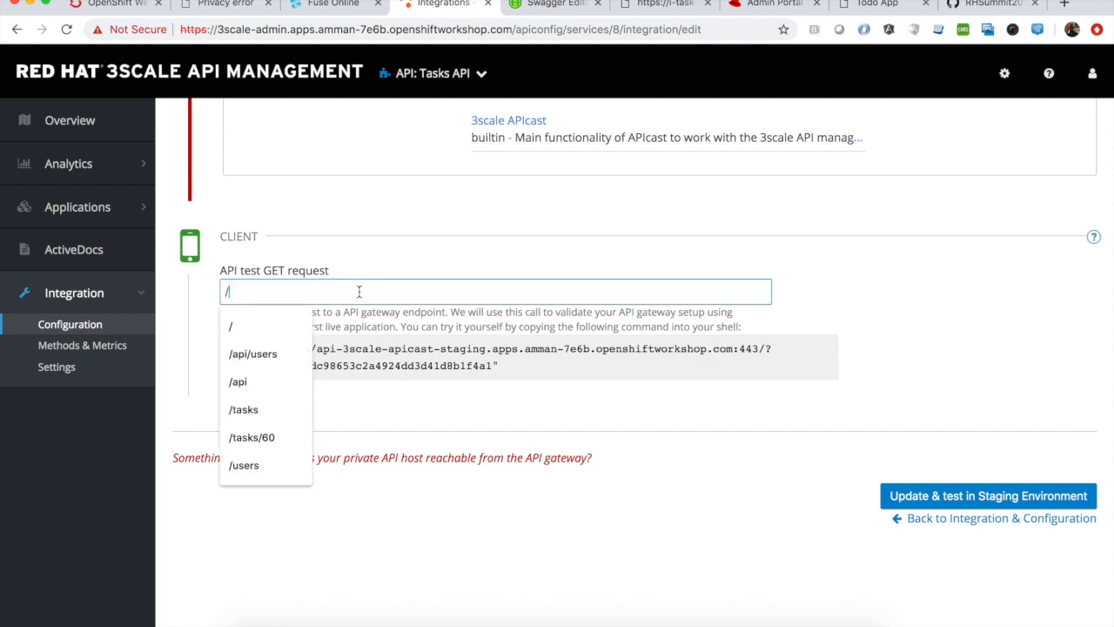
pyautogui.write('tasks')
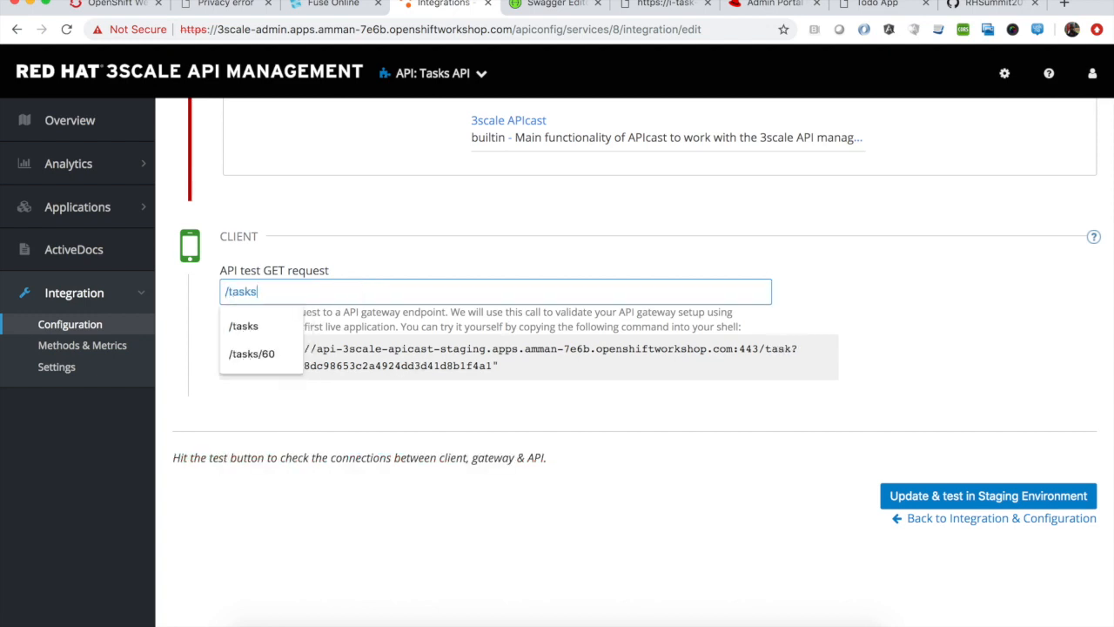
pyautogui.click(476, 259)
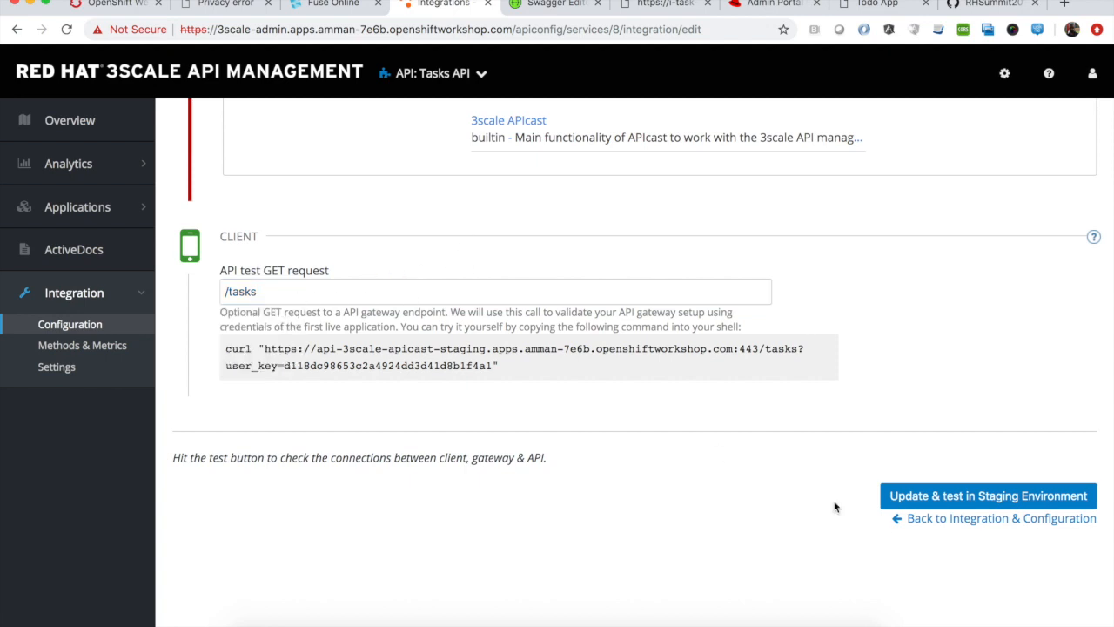
pyautogui.click(951, 496)
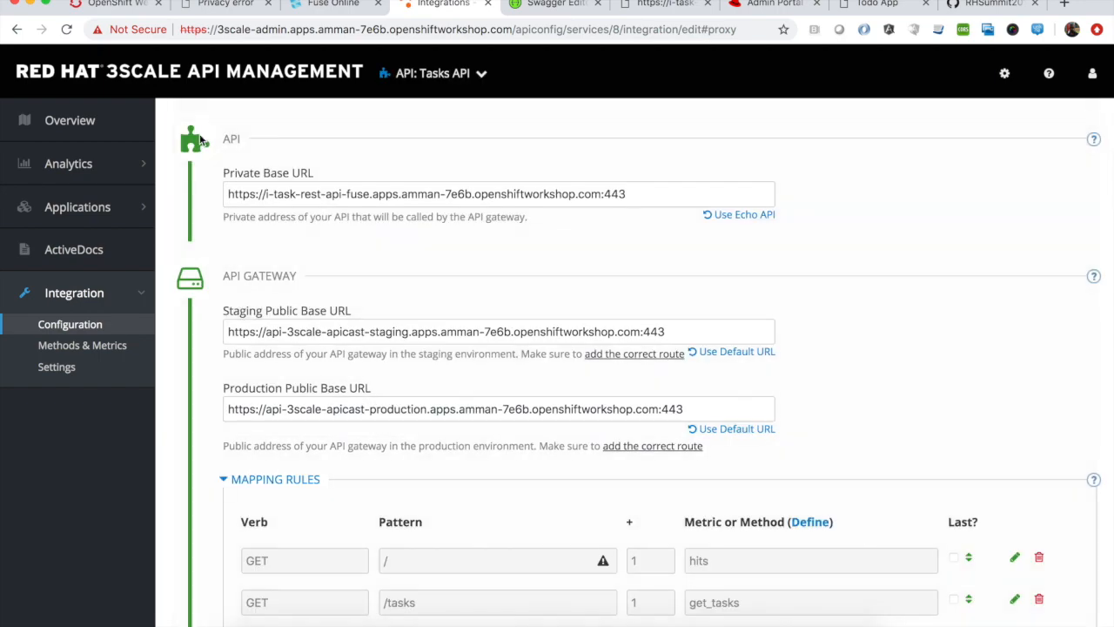
# Copy the staging test request URL including its user key and load it in a new browser tab.
pyautogui.scroll(-10, 191, 354)
pyautogui.scroll(-15, 190, 354)
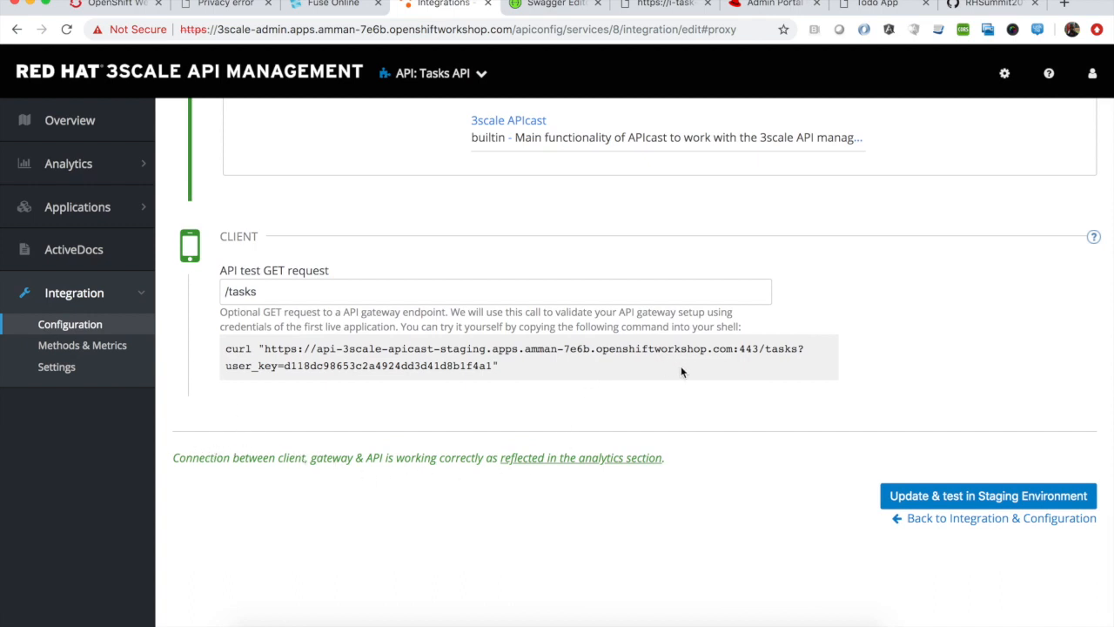
pyautogui.moveTo(493, 369); pyautogui.dragTo(264, 351)
pyautogui.press('super+c')
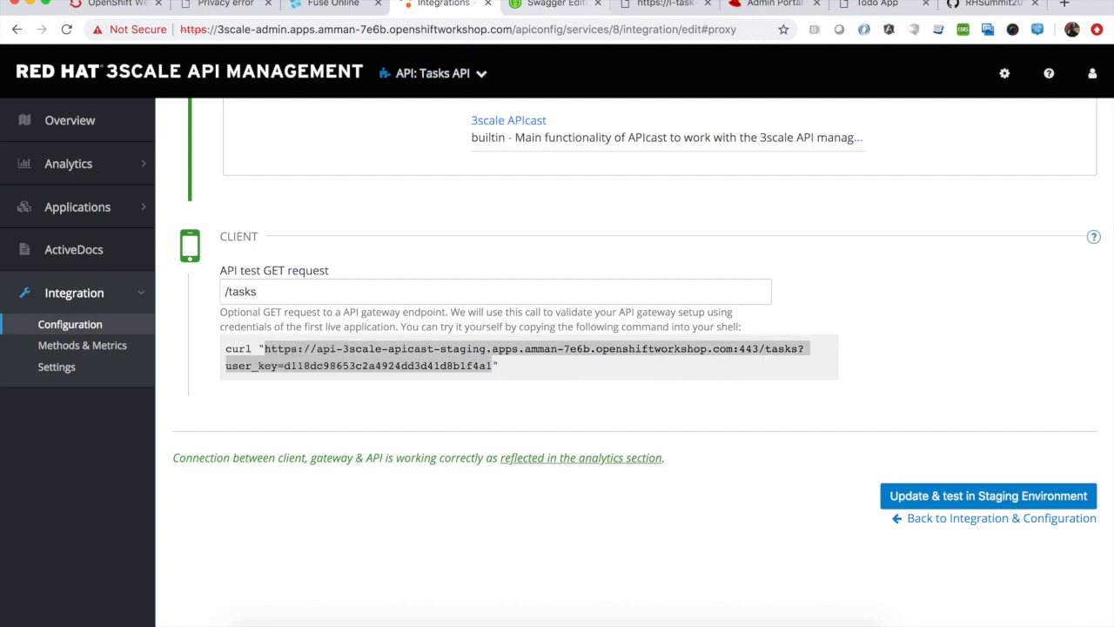
pyautogui.press('super+t')
pyautogui.moveTo(978, 5); pyautogui.dragTo(551, 27)
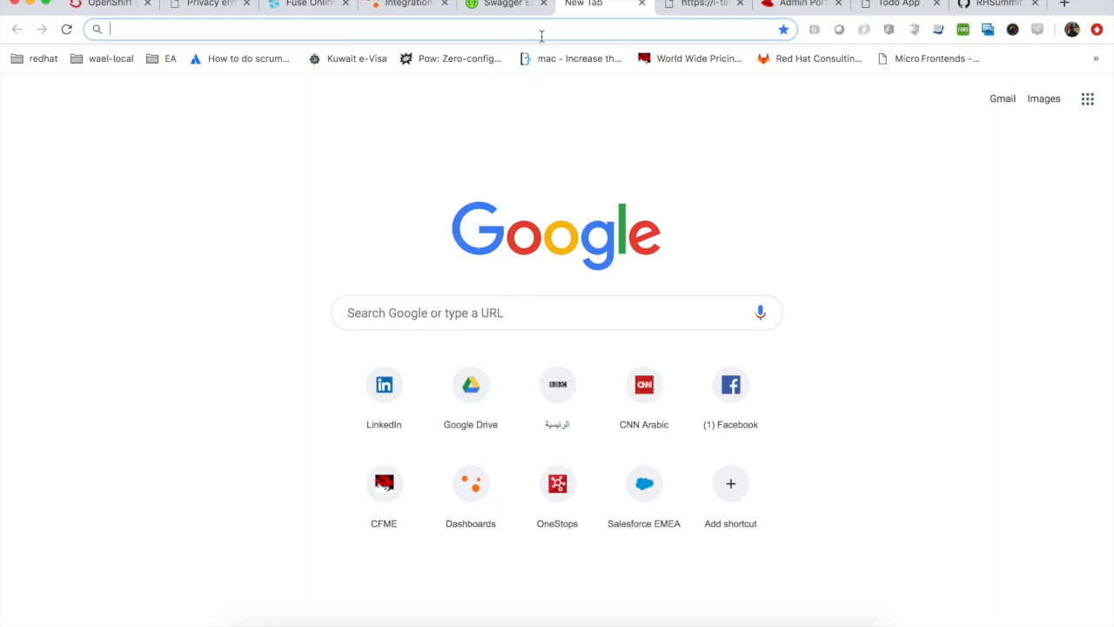
pyautogui.press('super+v')
pyautogui.press('Return')
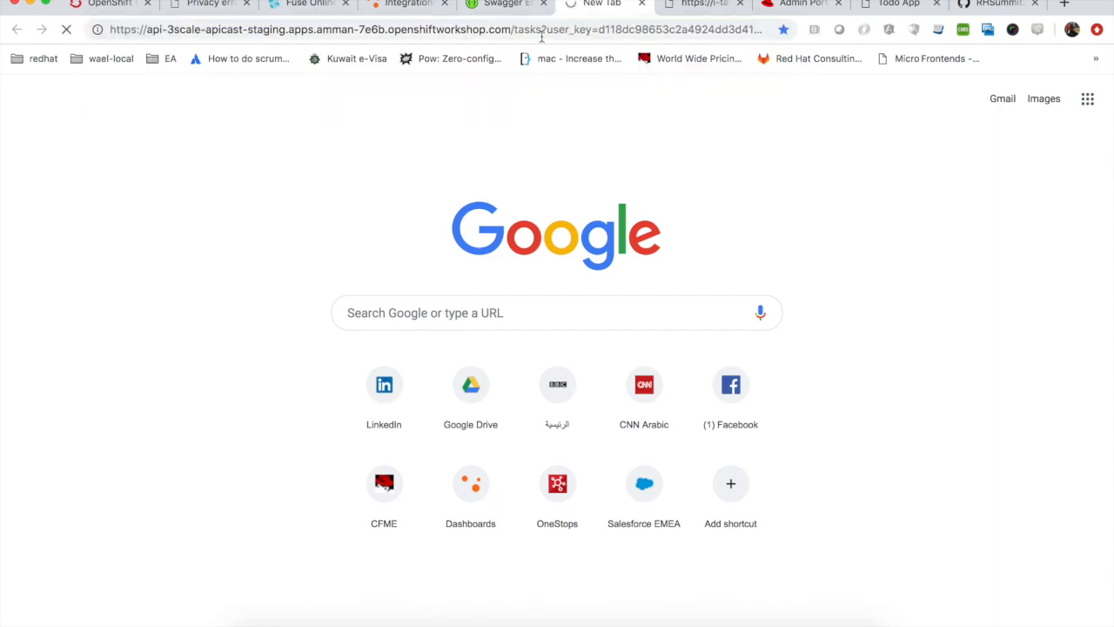
pyautogui.click(199, 104)
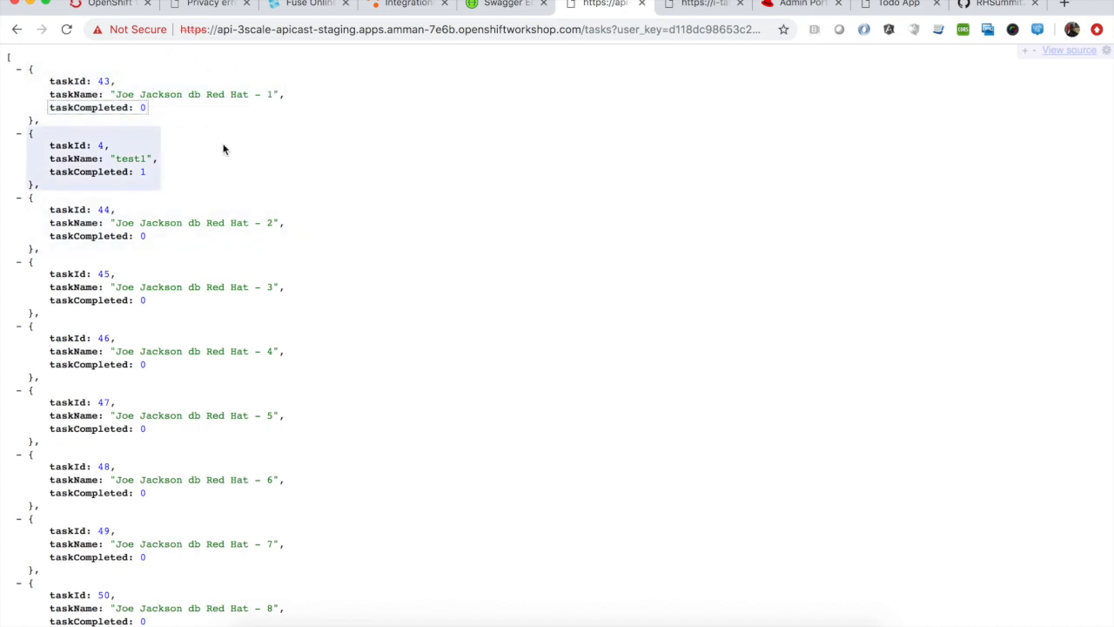
# Return to the Tasks API's integration configuration, promote staging version 3 to production and check the environments.
pyautogui.click(396, 6)
pyautogui.scroll(15, 478, 207)
pyautogui.scroll(-5, 478, 207)
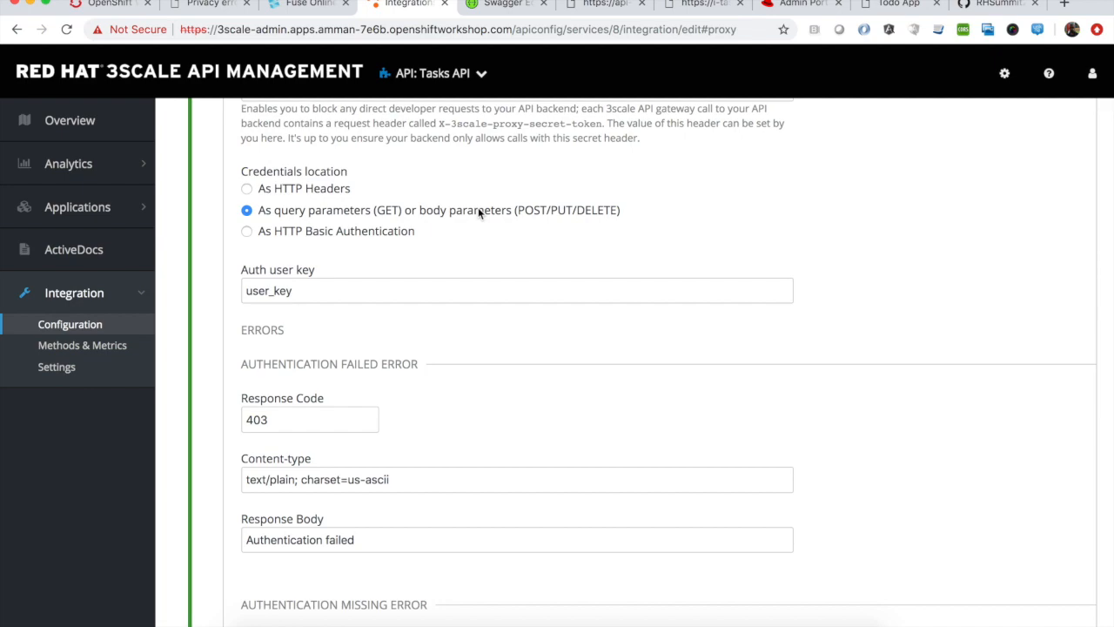
pyautogui.scroll(10, 477, 211)
pyautogui.scroll(-2, 478, 213)
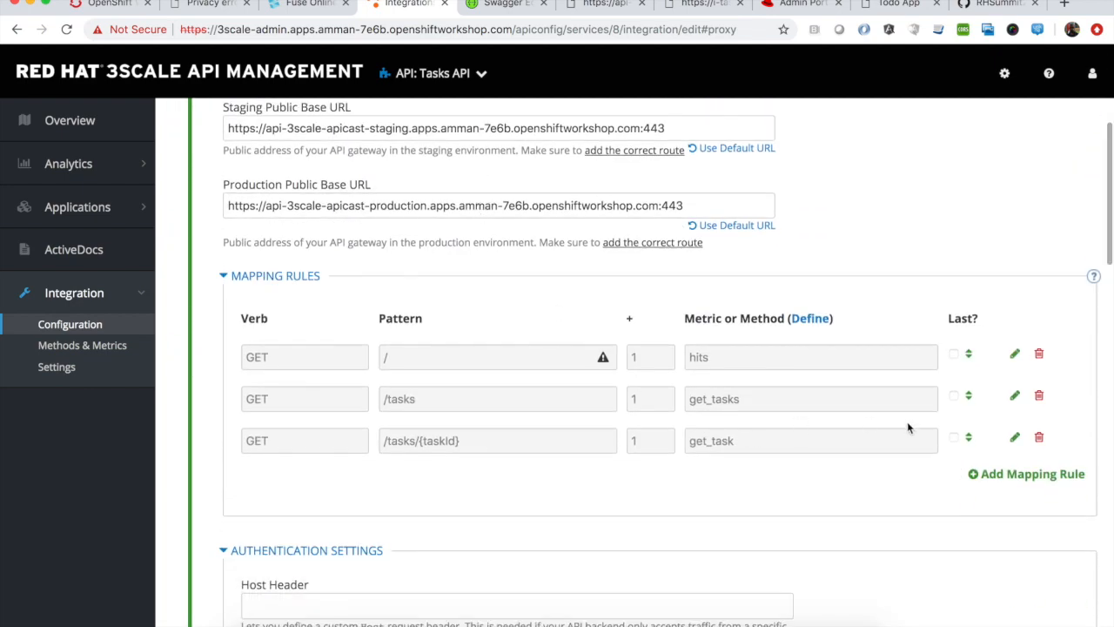
pyautogui.click(84, 328)
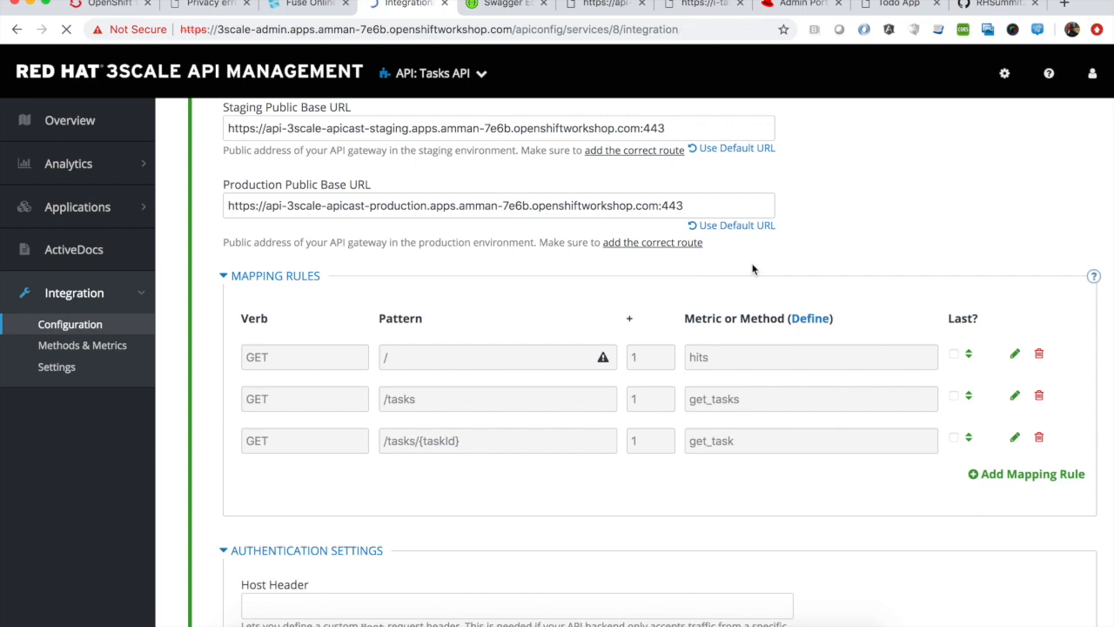
pyautogui.scroll(-4, 751, 266)
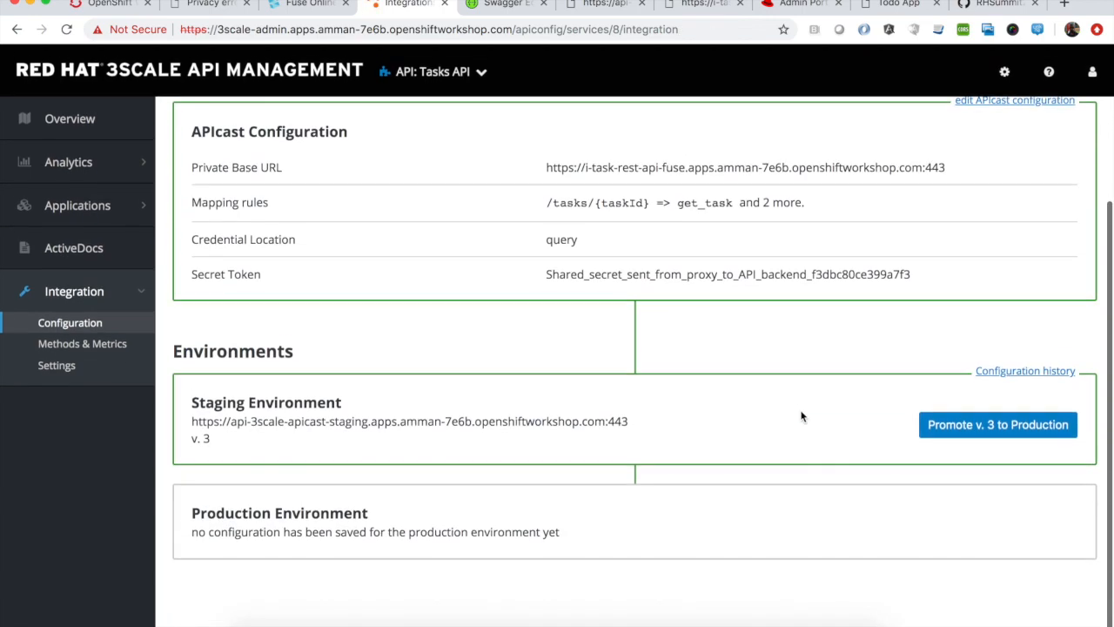
pyautogui.click(1001, 426)
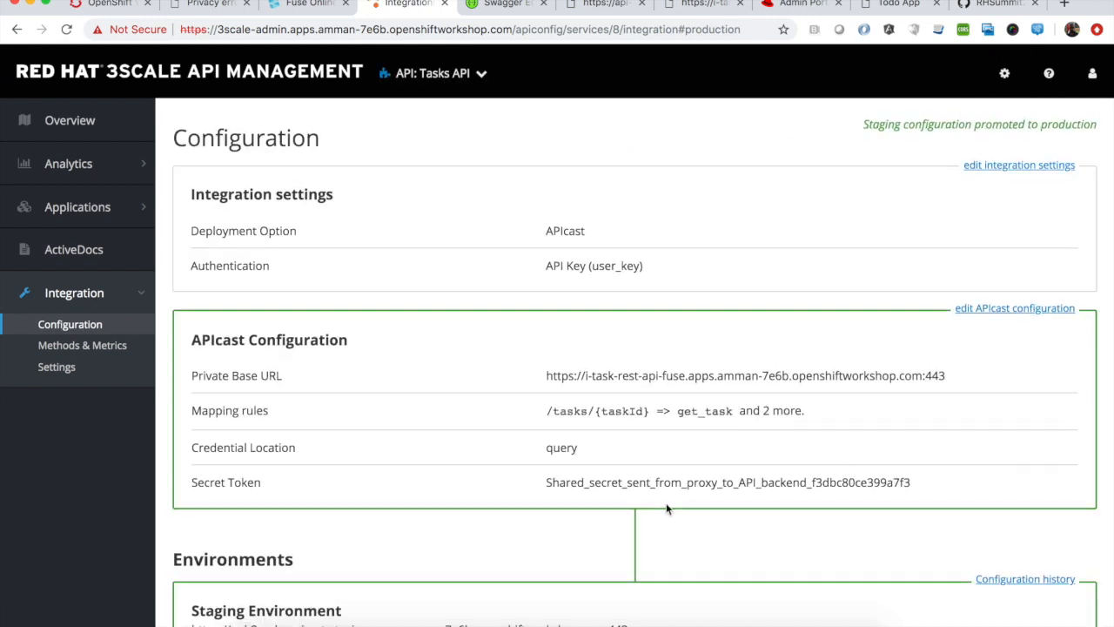
pyautogui.scroll(-5, 665, 504)
pyautogui.moveTo(192, 515); pyautogui.dragTo(348, 517)
pyautogui.click(568, 505)
pyautogui.moveTo(568, 509); pyautogui.dragTo(626, 516)
pyautogui.scroll(5, 380, 268)
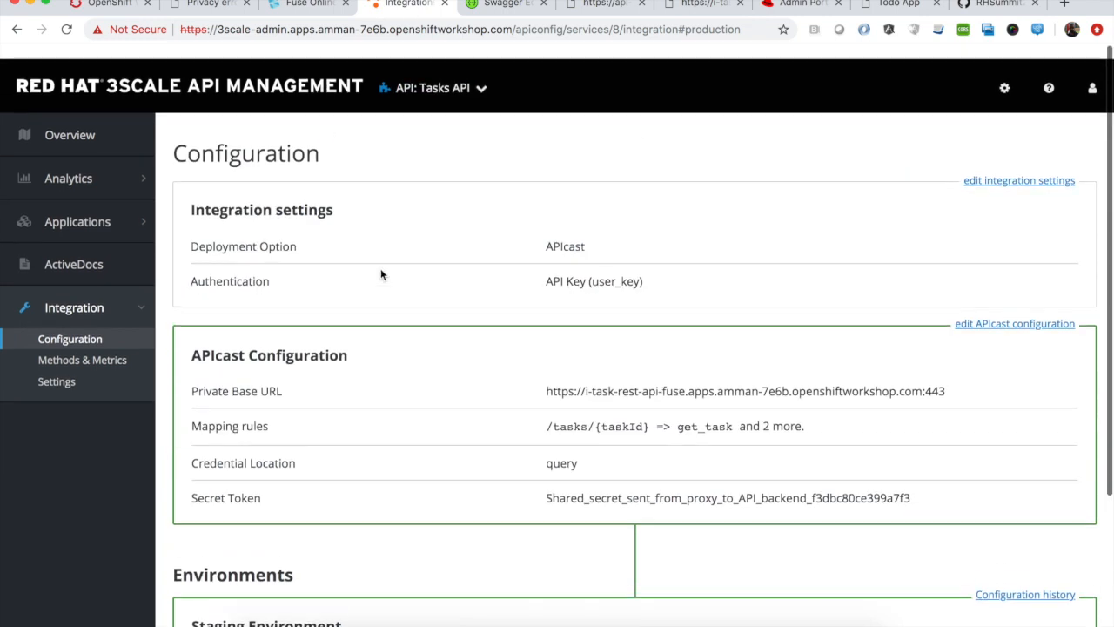
# Open the Tasks API's usage analytics and examine the traffic per method over the last 24 hours.
pyautogui.click(102, 122)
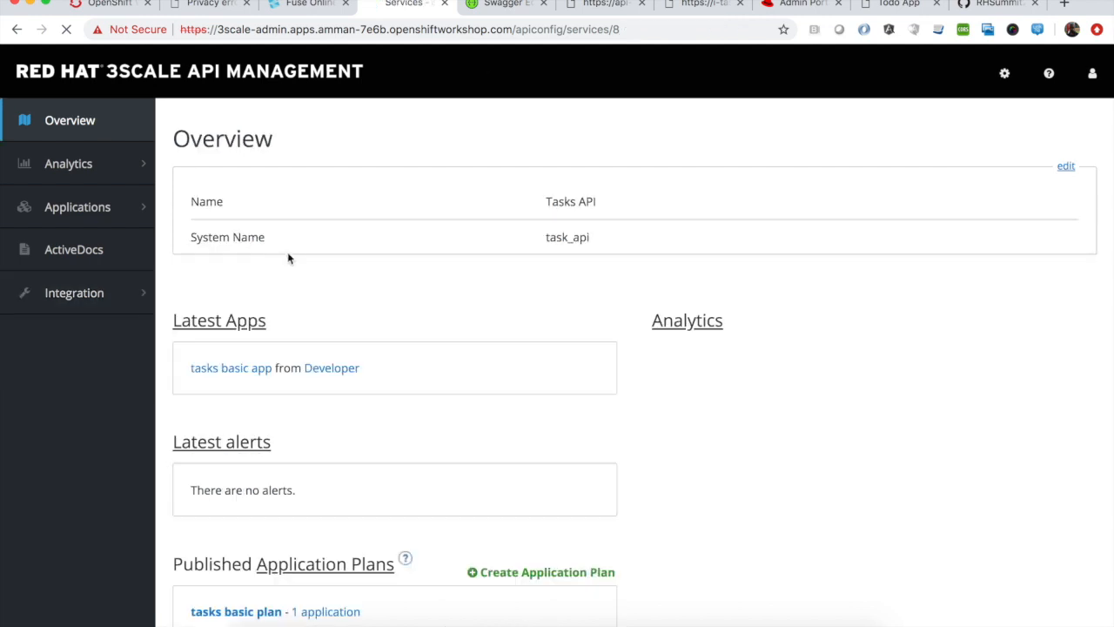
pyautogui.scroll(-1, 640, 374)
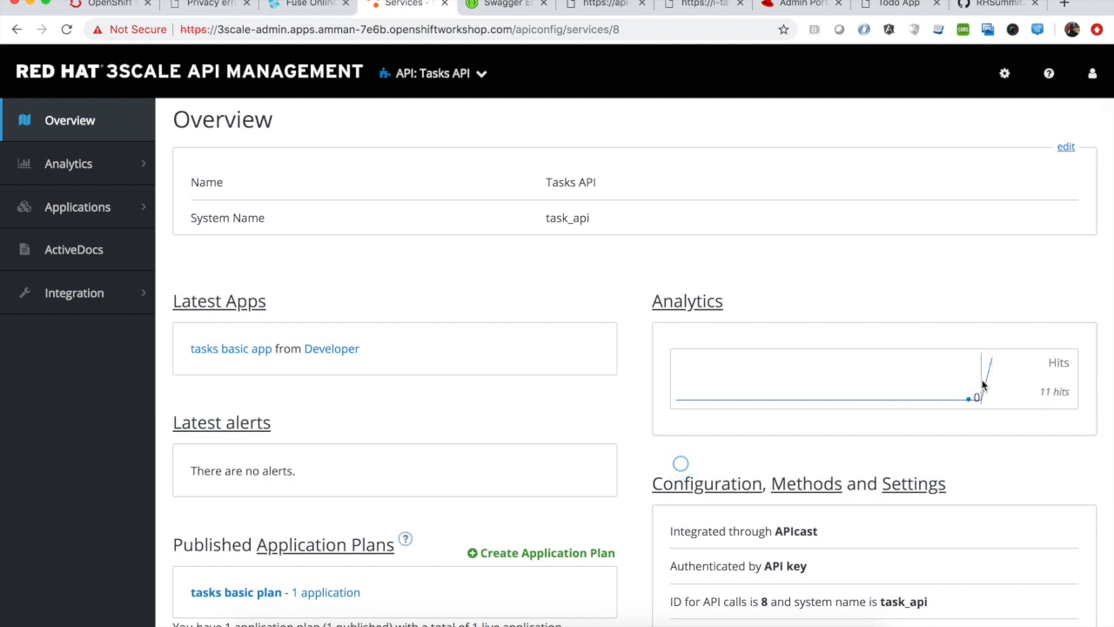
pyautogui.click(678, 302)
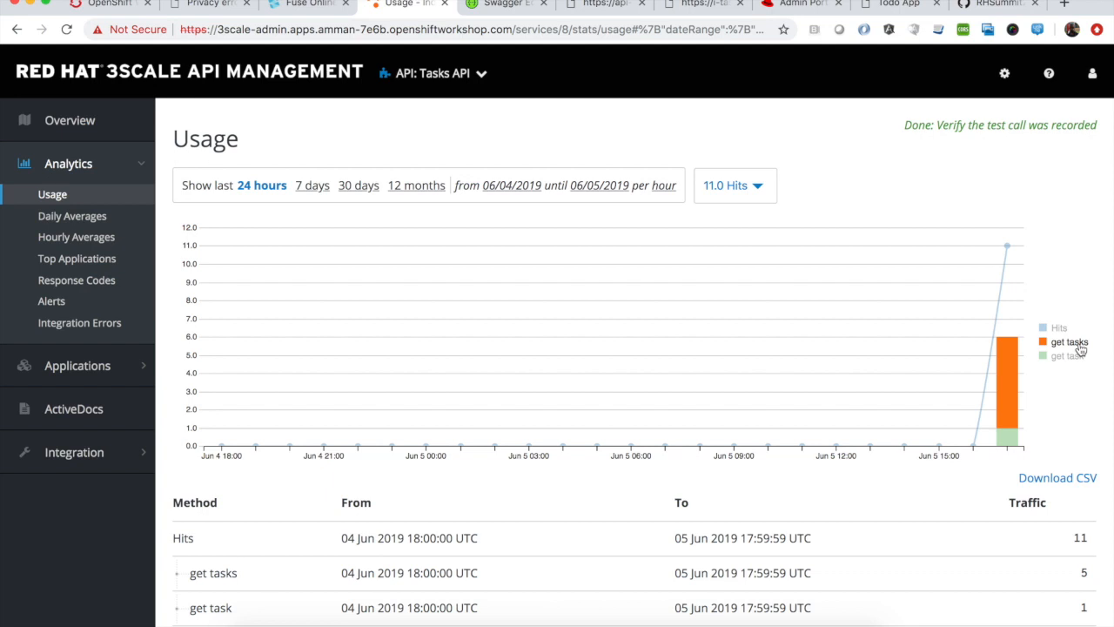
pyautogui.moveTo(1000, 373)
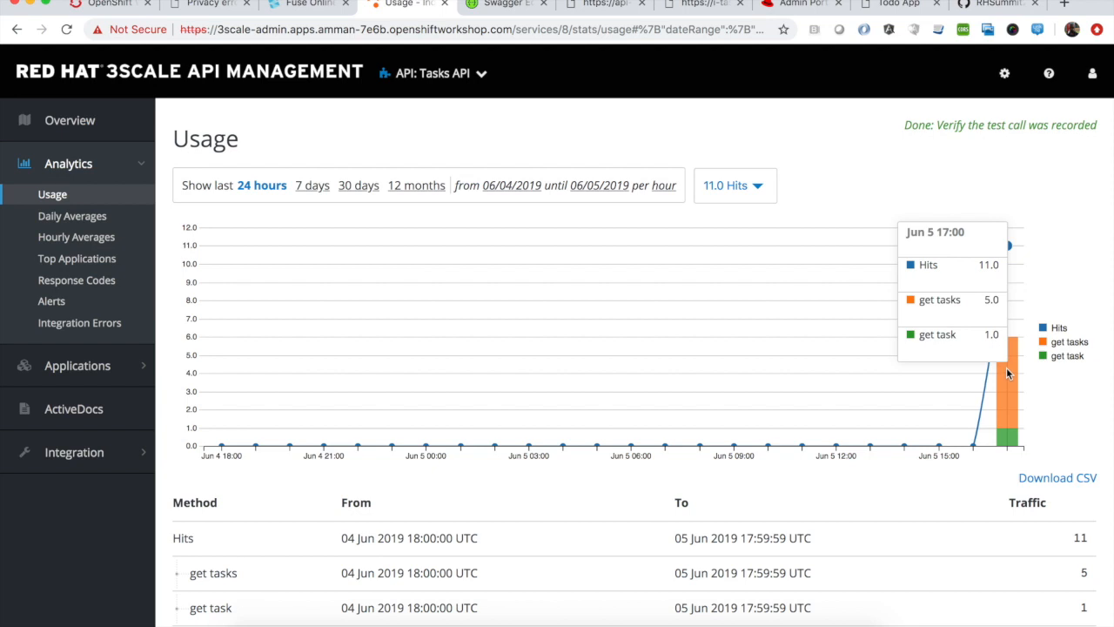
pyautogui.scroll(-2, 903, 476)
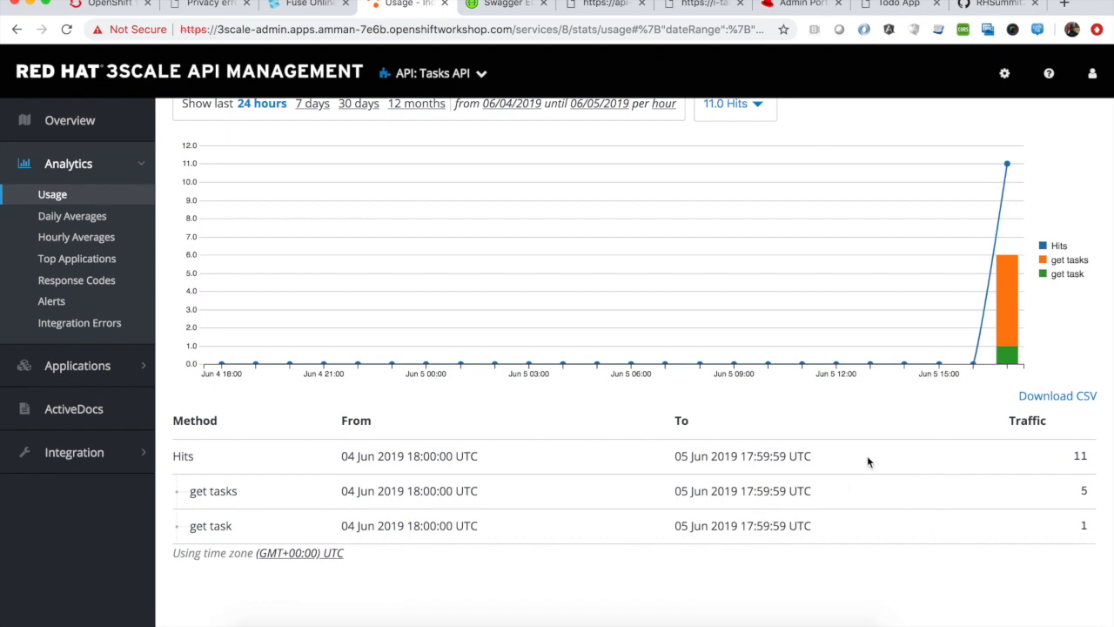
# Review the Tasks API's daily averages, hourly averages and integration errors in the analytics.
pyautogui.scroll(2, 866, 455)
pyautogui.click(94, 219)
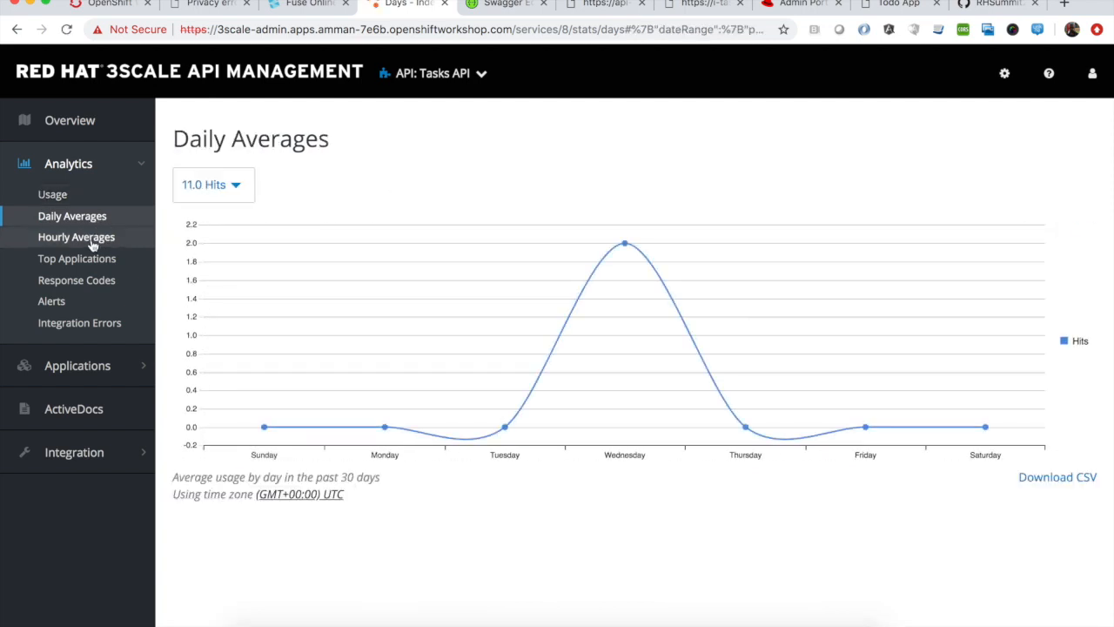
pyautogui.click(92, 245)
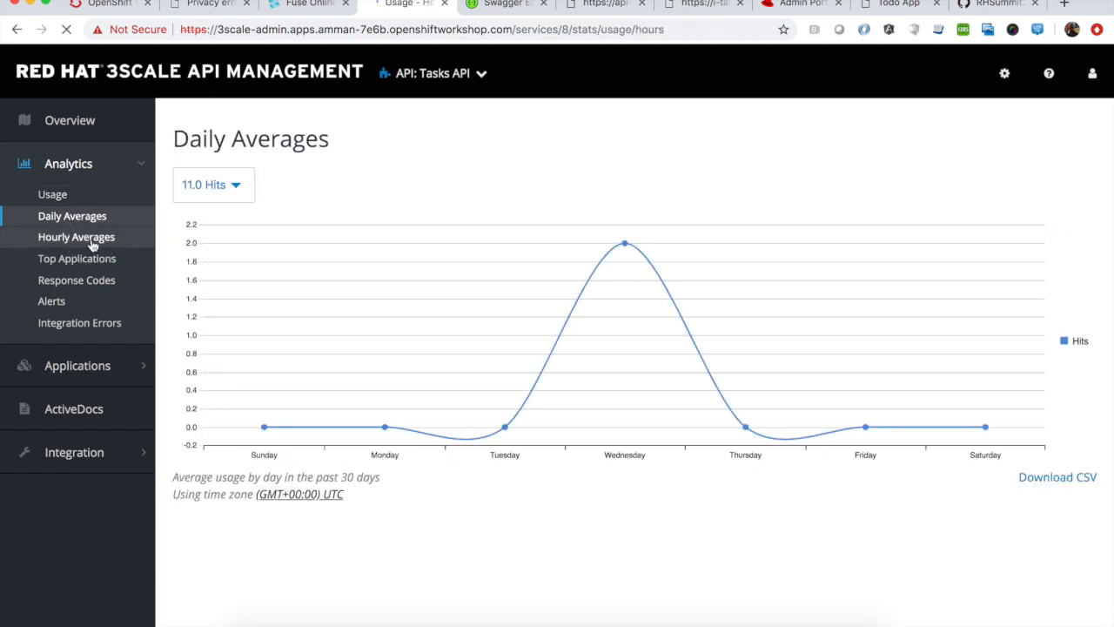
pyautogui.click(103, 329)
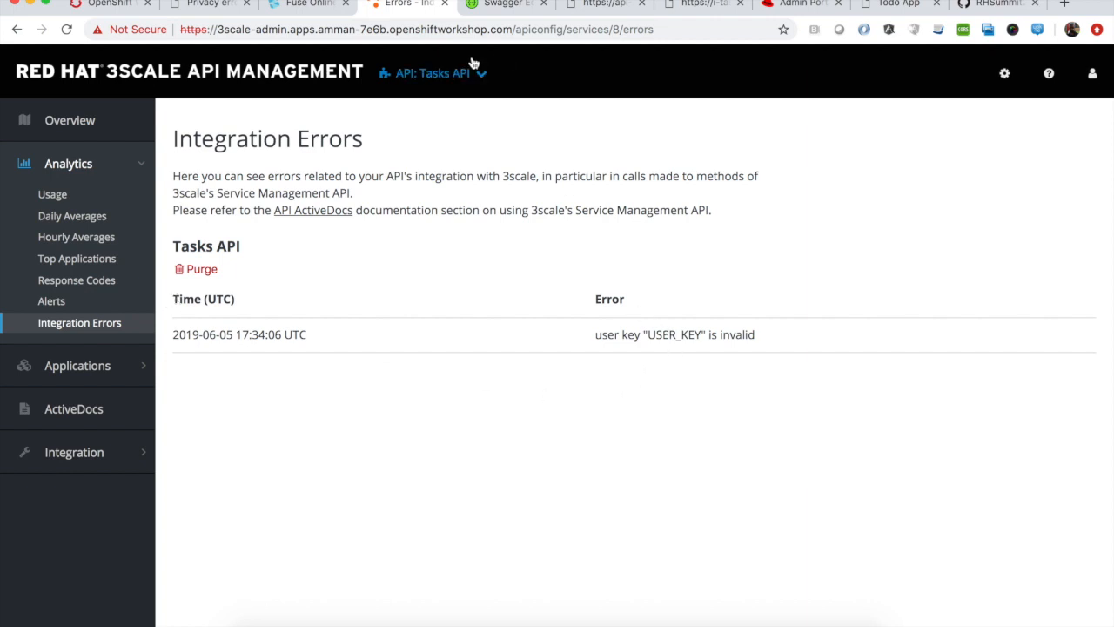
# Insert an extra character at the start of the user key in the /tasks/45 staging request URL and load it.
pyautogui.click(612, 7)
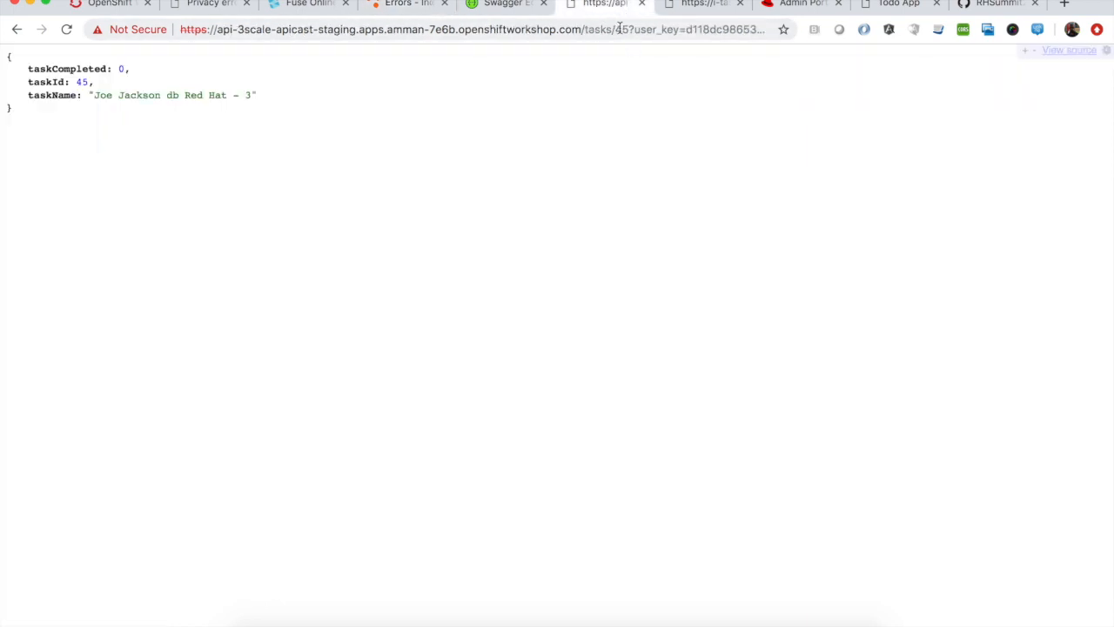
pyautogui.click(683, 31)
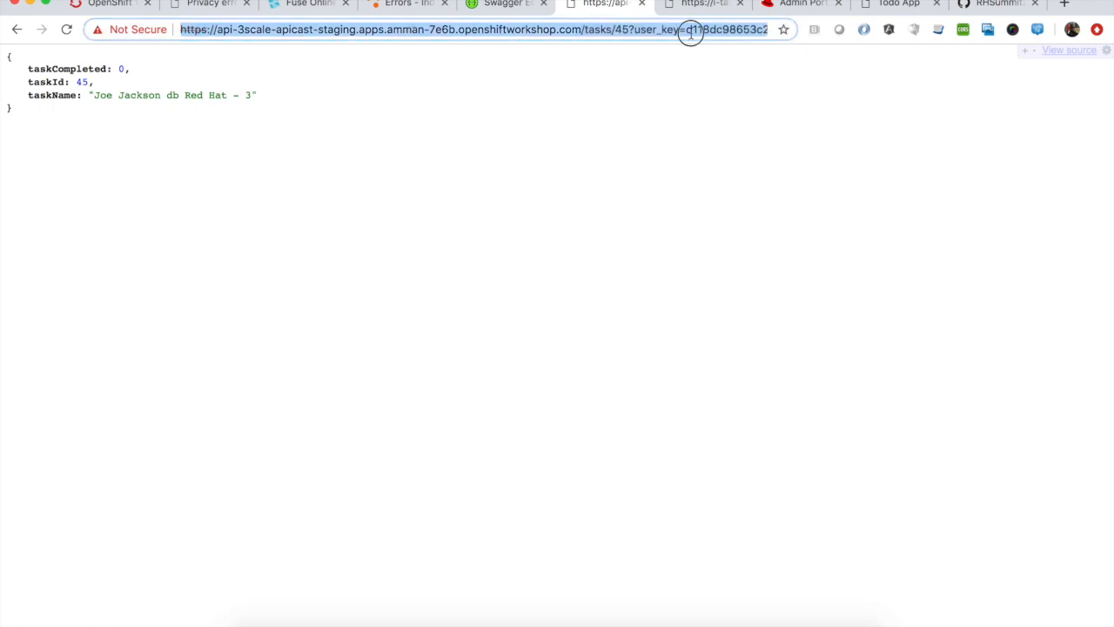
pyautogui.click(690, 32)
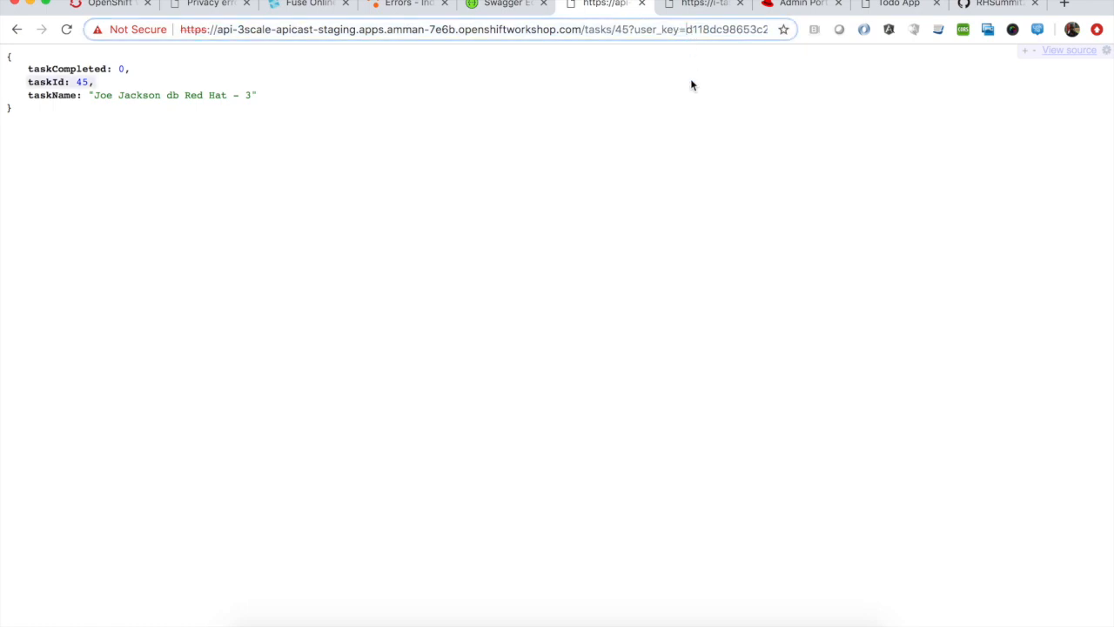
pyautogui.write('1')
pyautogui.press('Return')
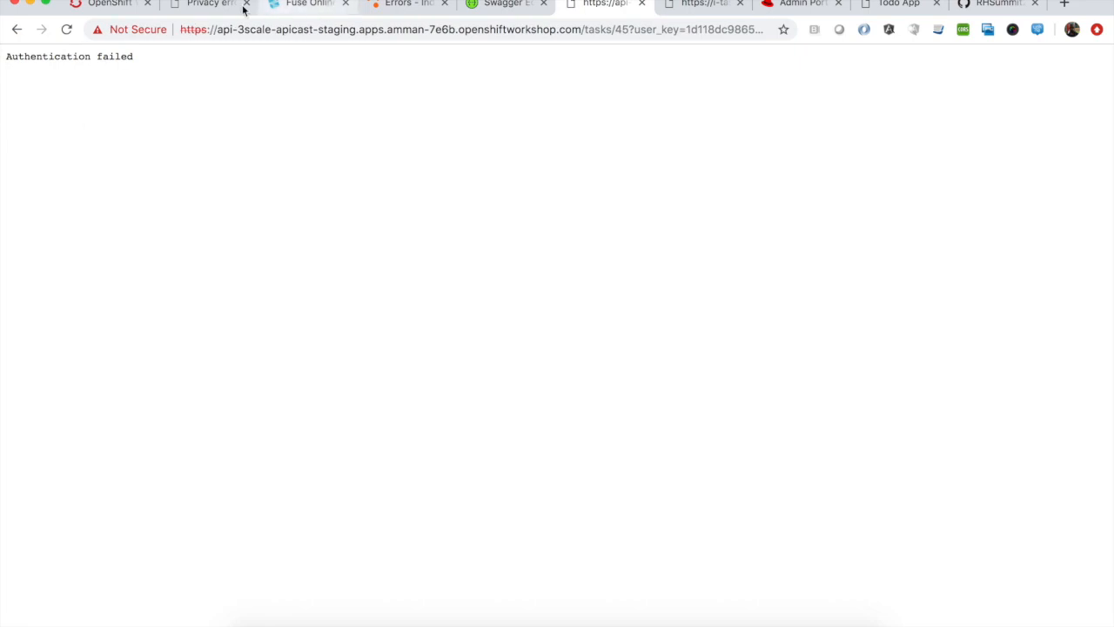
# Return to the Tasks API's integration errors, refresh the list and examine the rejected user key entry.
pyautogui.click(407, 5)
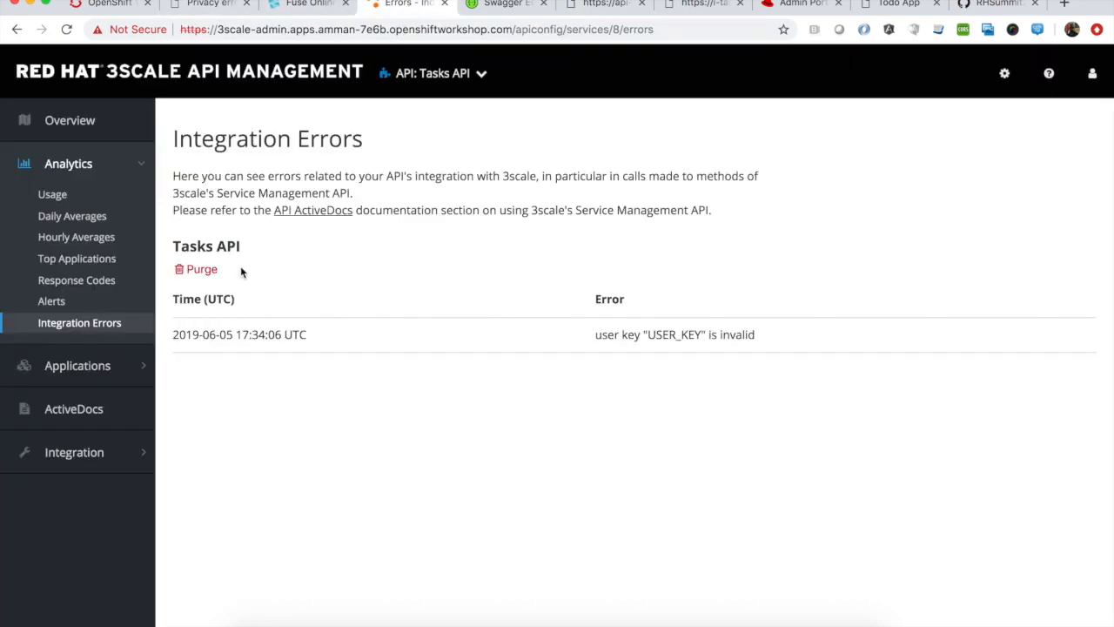
pyautogui.click(65, 304)
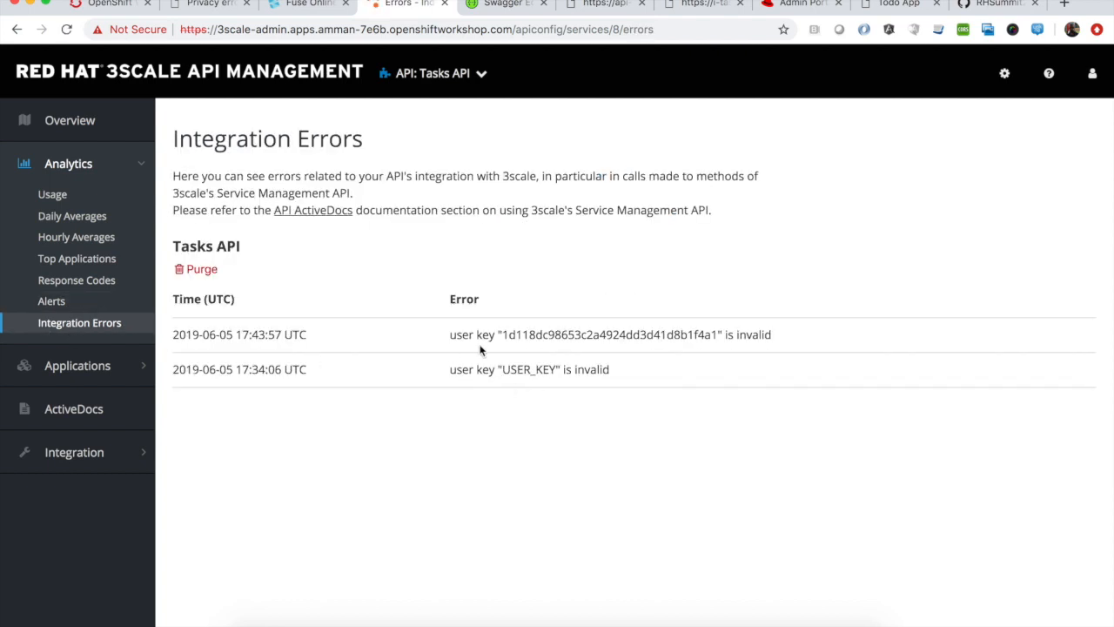
pyautogui.moveTo(716, 337); pyautogui.dragTo(505, 348)
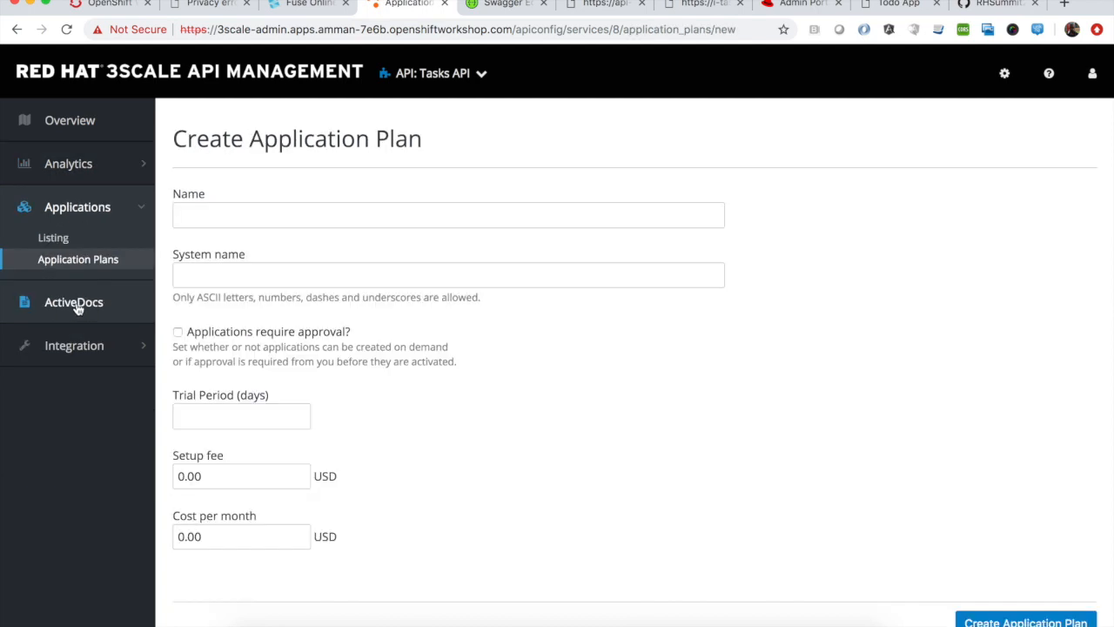
# Start the first ActiveDocs spec, named Tasks API docs with system name tasks_api_active_docs, and mark it for publishing.
pyautogui.click(77, 309)
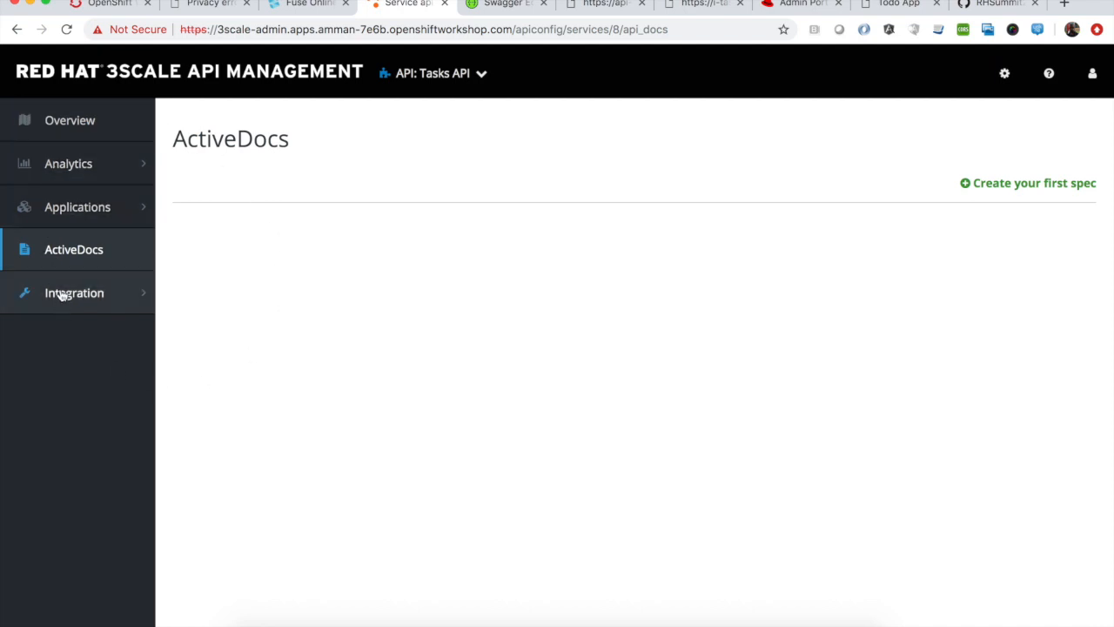
pyautogui.click(1025, 187)
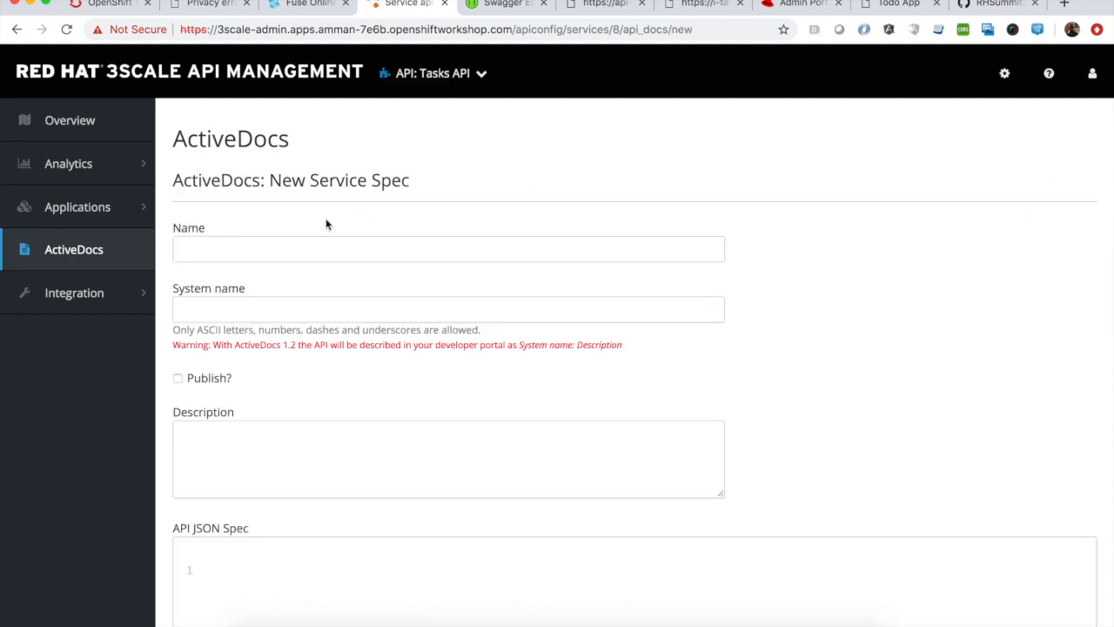
pyautogui.click(232, 251)
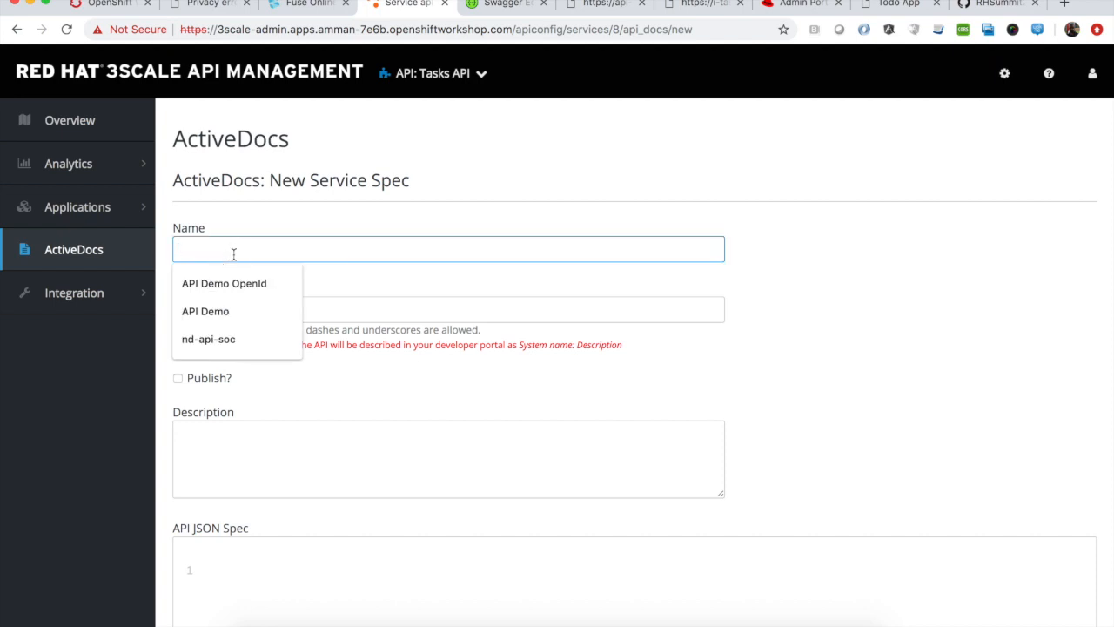
pyautogui.write('Tasks API')
pyautogui.press('Tab')
pyautogui.write('tas')
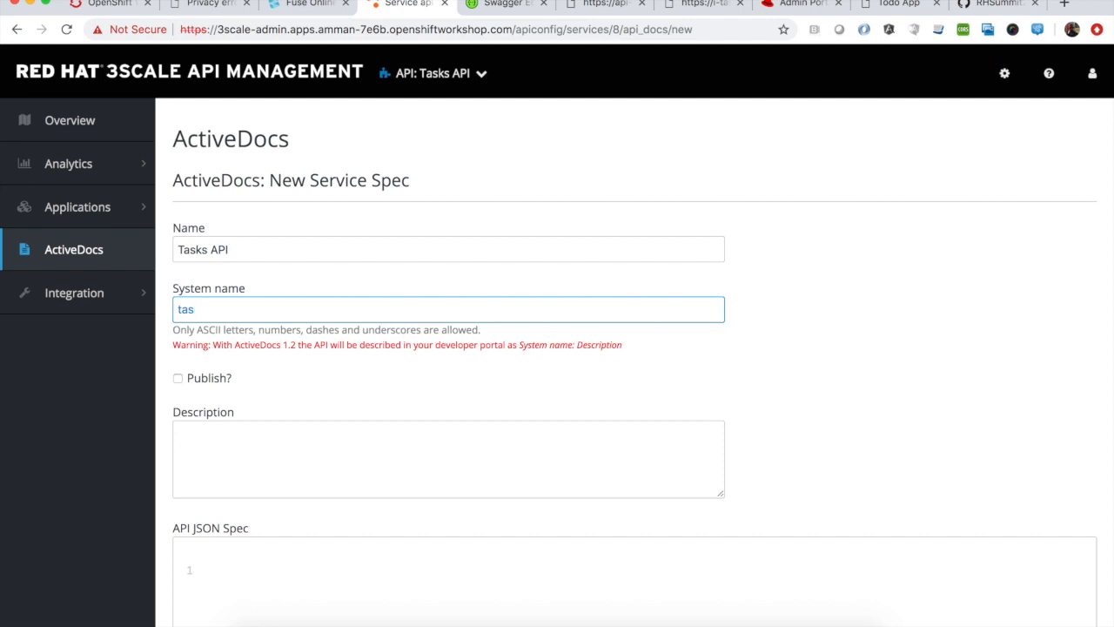
pyautogui.write('ks_api_active_docs')
pyautogui.click(255, 251)
pyautogui.write('docs')
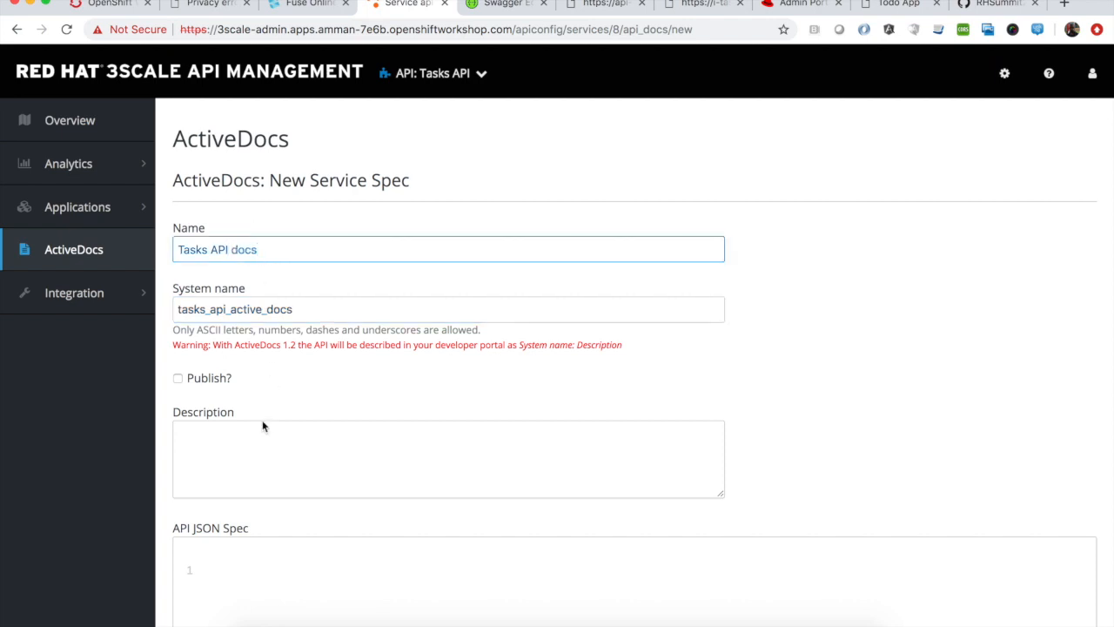
pyautogui.click(209, 377)
# Switch to Fuse Online, convert the tasks API definition source to JSON and copy all of it.
pyautogui.scroll(-2, 234, 487)
pyautogui.click(240, 484)
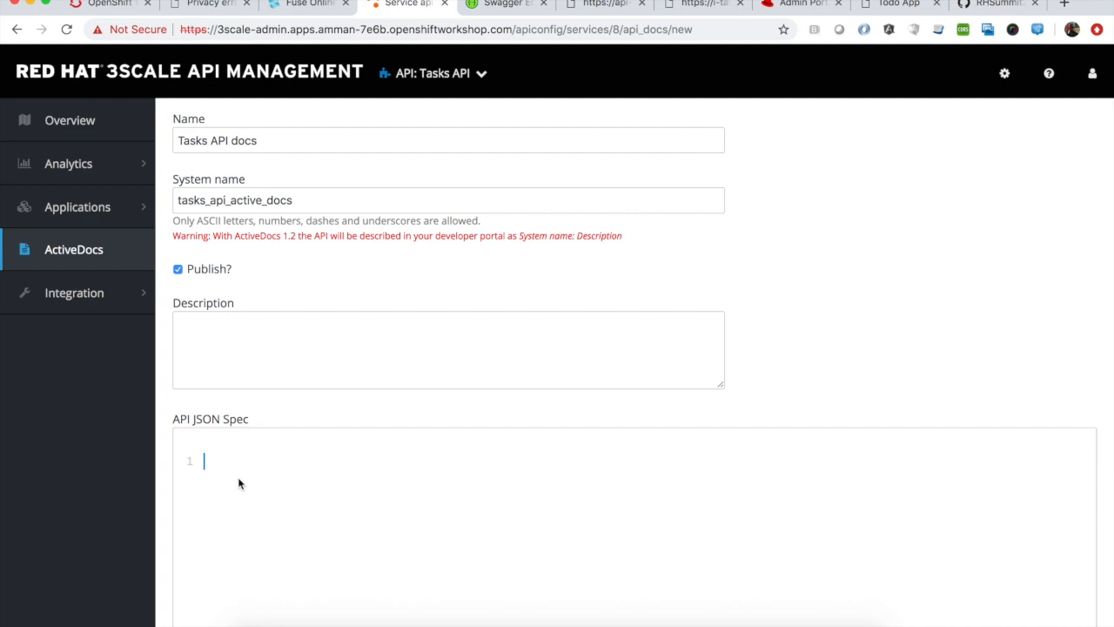
pyautogui.click(212, 5)
pyautogui.click(311, 7)
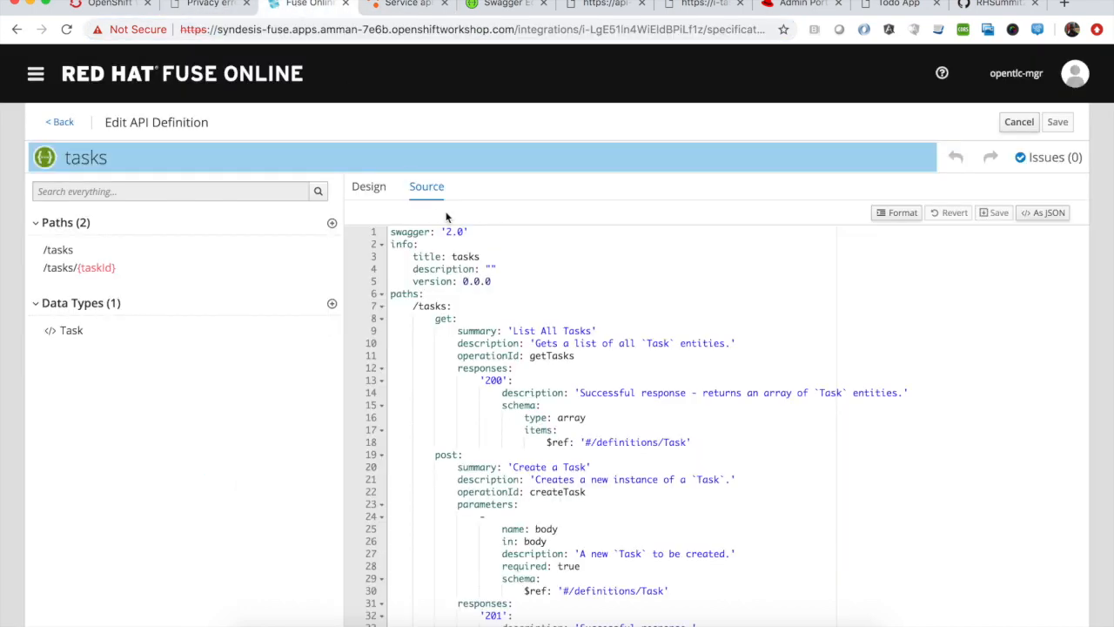
pyautogui.click(495, 310)
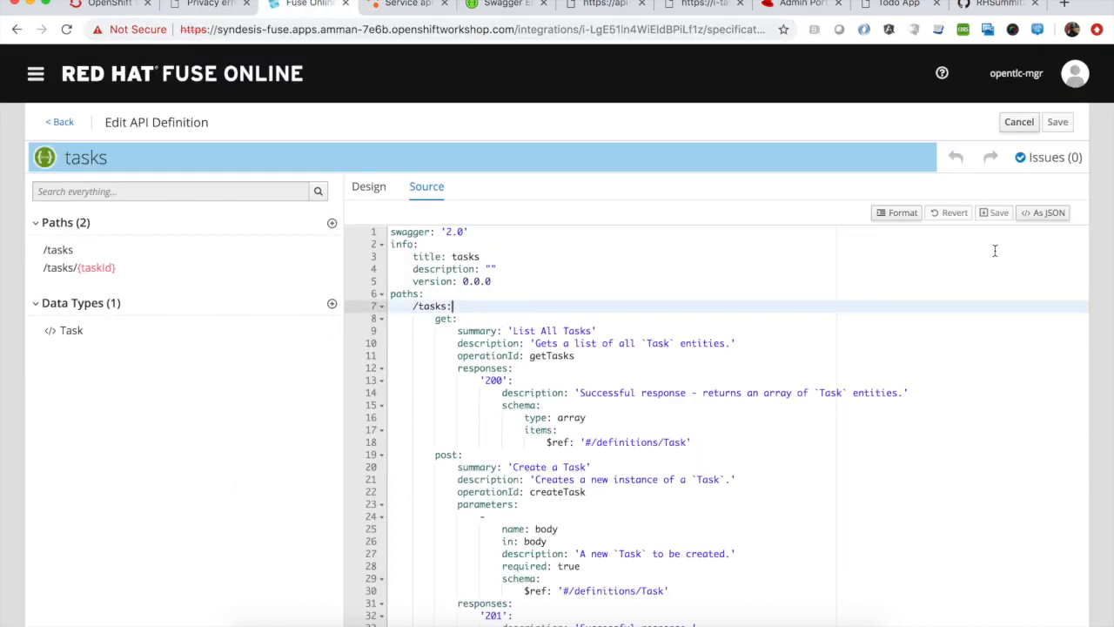
pyautogui.click(1047, 212)
pyautogui.click(727, 346)
pyautogui.hotkey('ctrl', 'a')
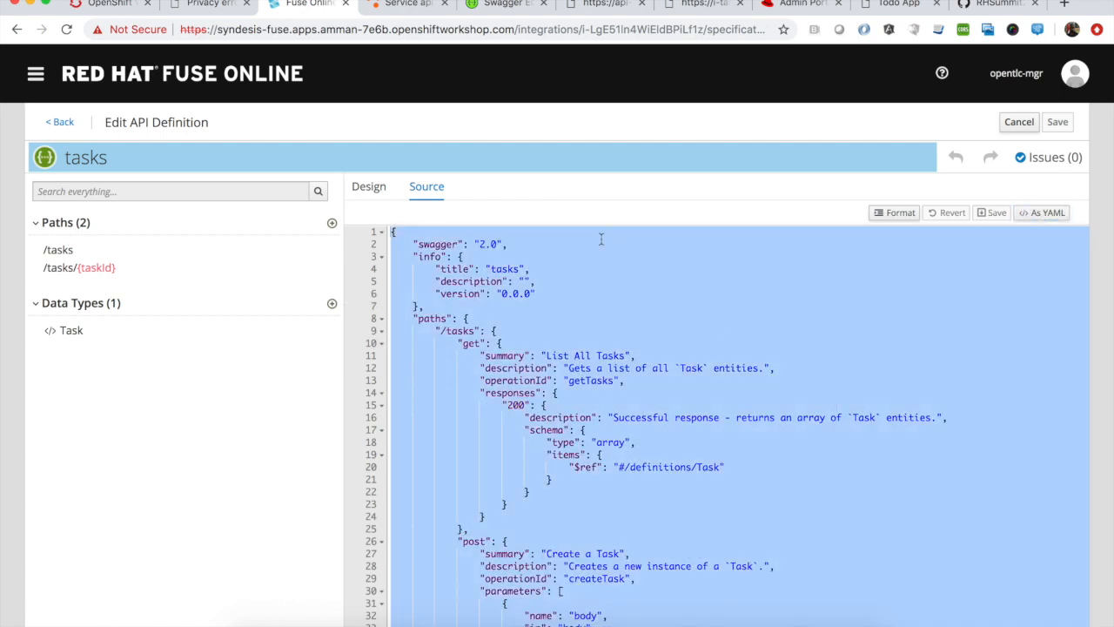
# Back in 3scale, paste the copied definition as the API JSON spec, create the ActiveDocs service and review its operations.
pyautogui.click(411, 12)
pyautogui.scroll(-5, 368, 372)
pyautogui.hotkey('ctrl', 'v')
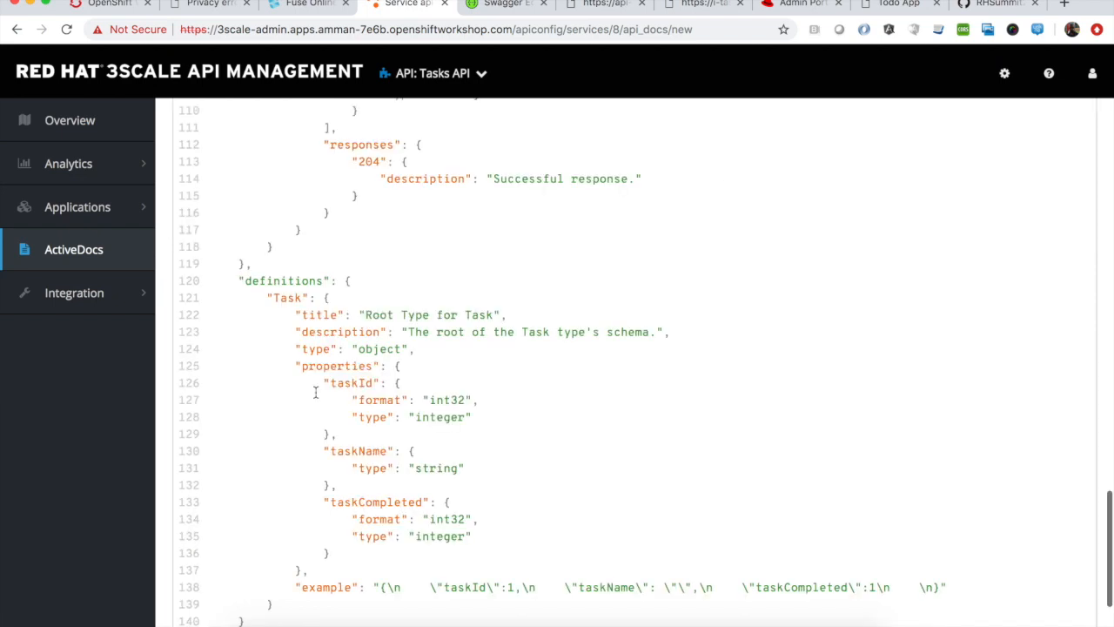
pyautogui.scroll(-3, 315, 391)
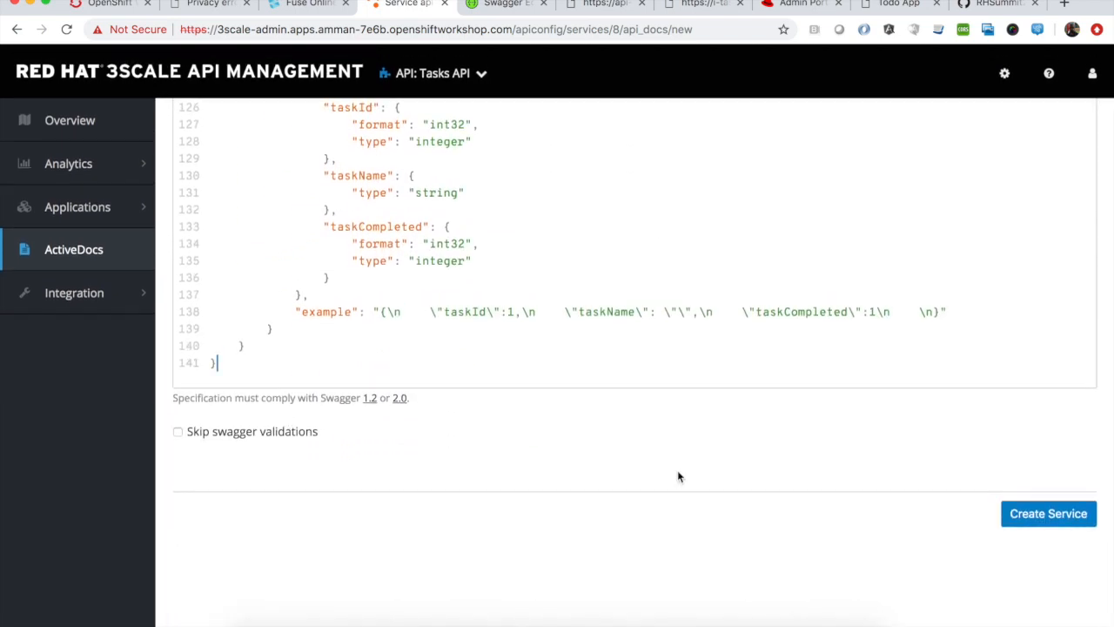
pyautogui.click(1039, 515)
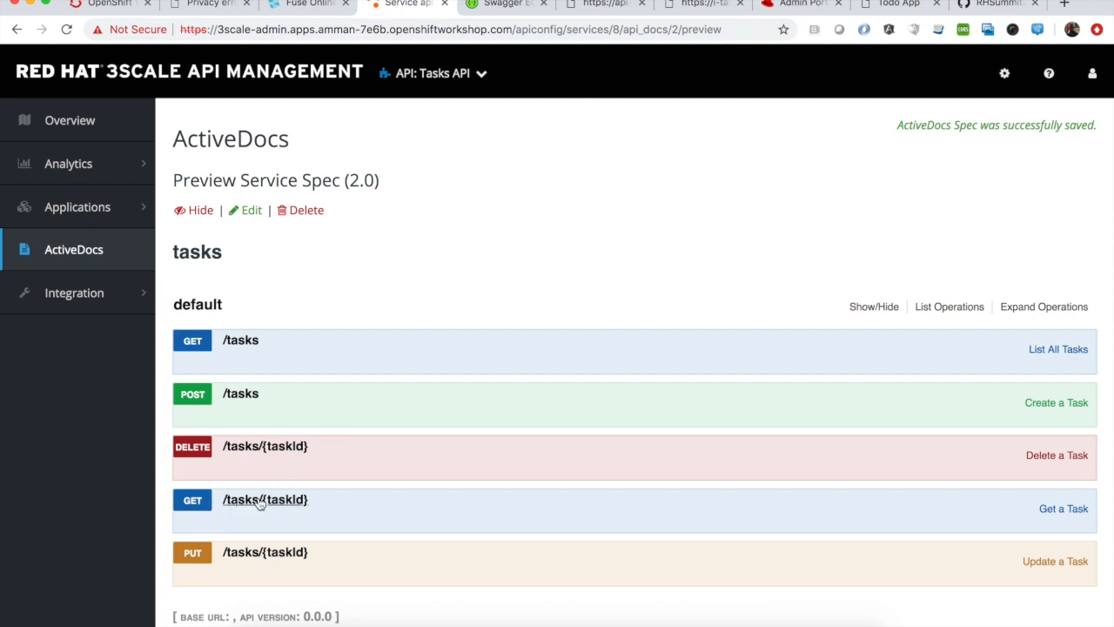
pyautogui.scroll(-1, 260, 502)
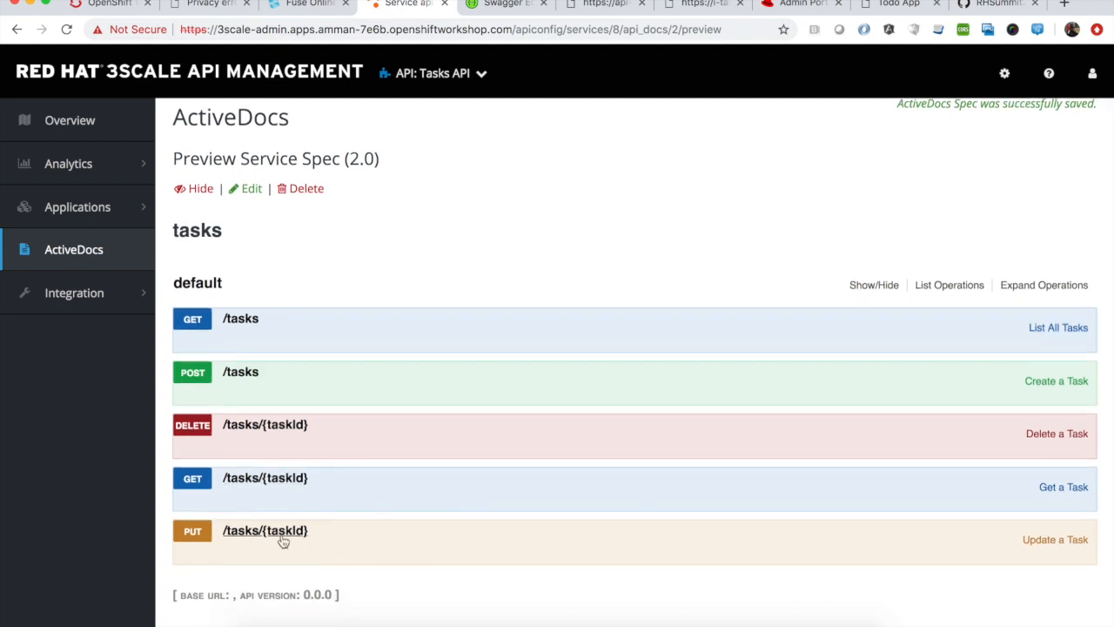
pyautogui.scroll(1, 364, 515)
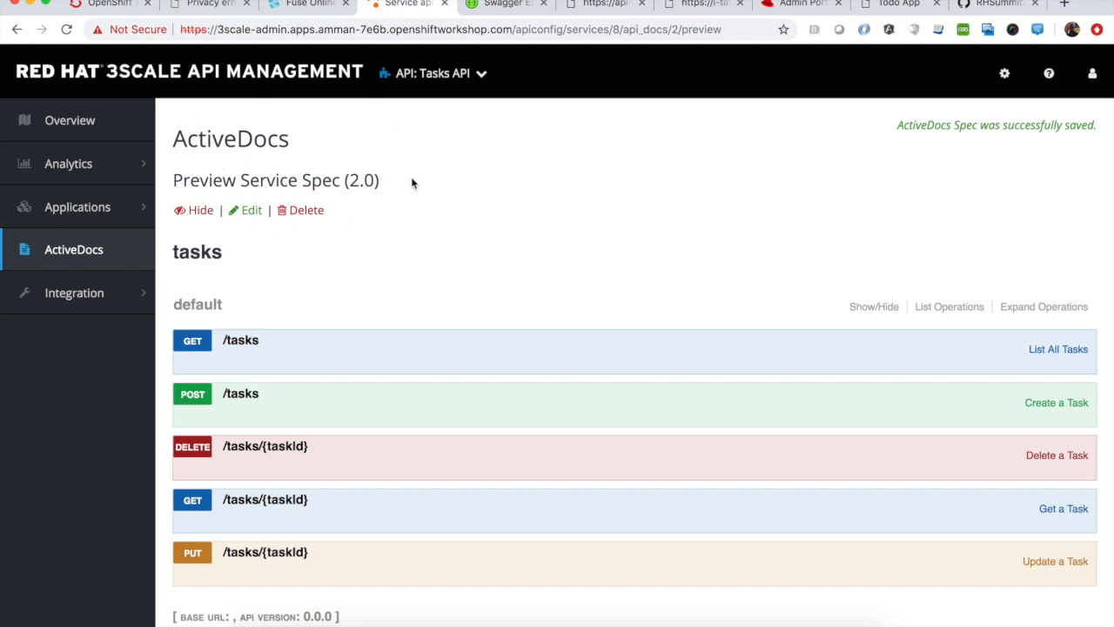
# Review the Tasks API's methods and metrics, and the mapping rules in its APIcast configuration.
pyautogui.click(139, 292)
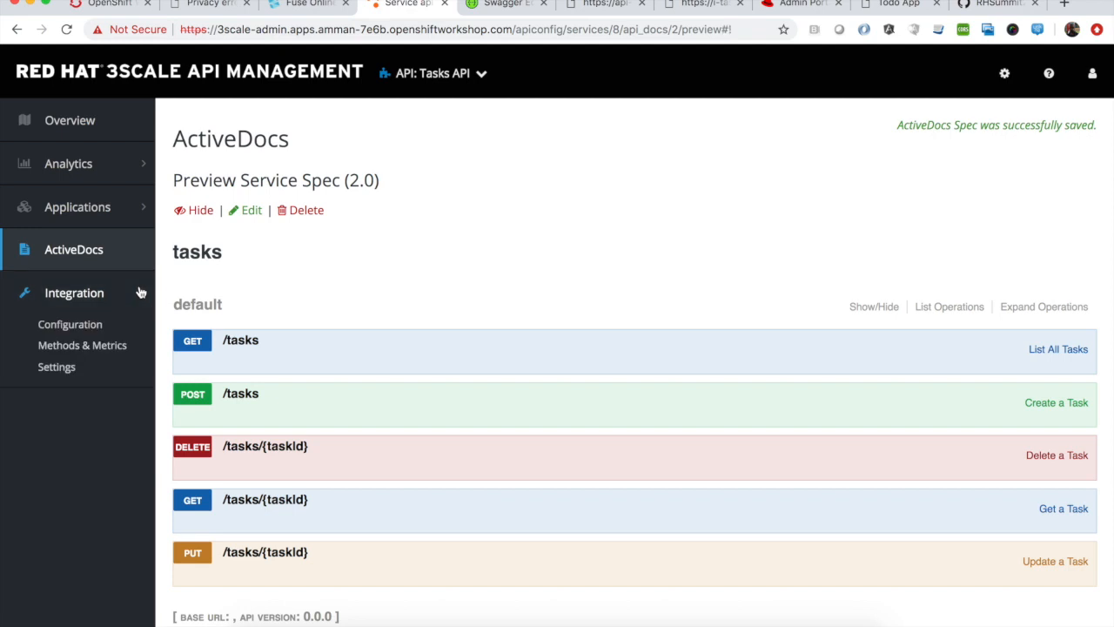
pyautogui.click(87, 353)
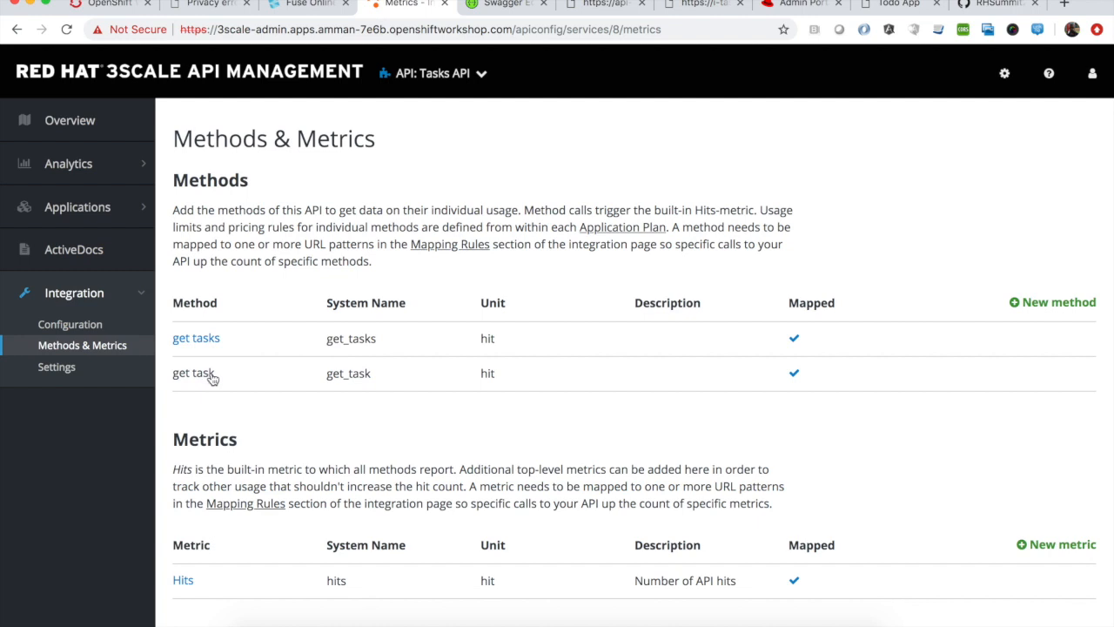
pyautogui.click(101, 329)
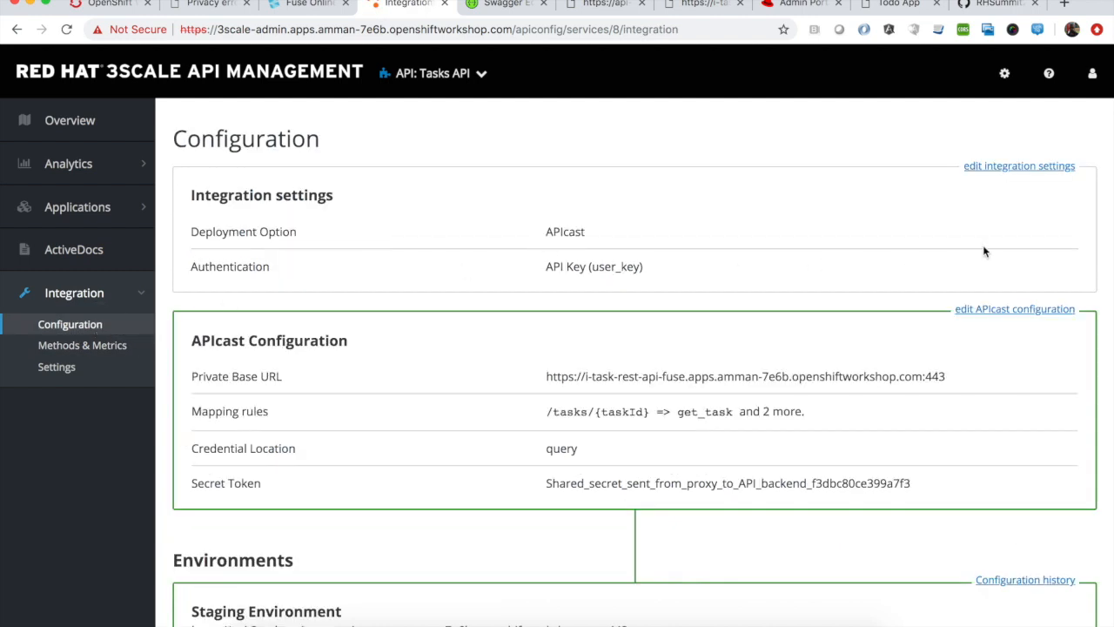
pyautogui.click(1016, 310)
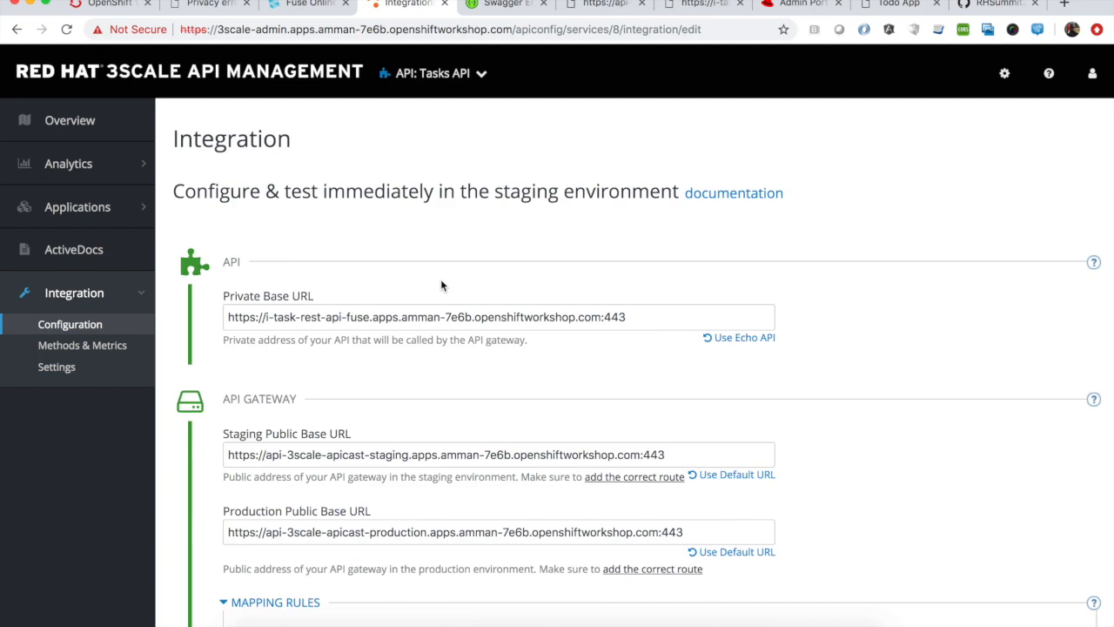
pyautogui.scroll(-5, 440, 284)
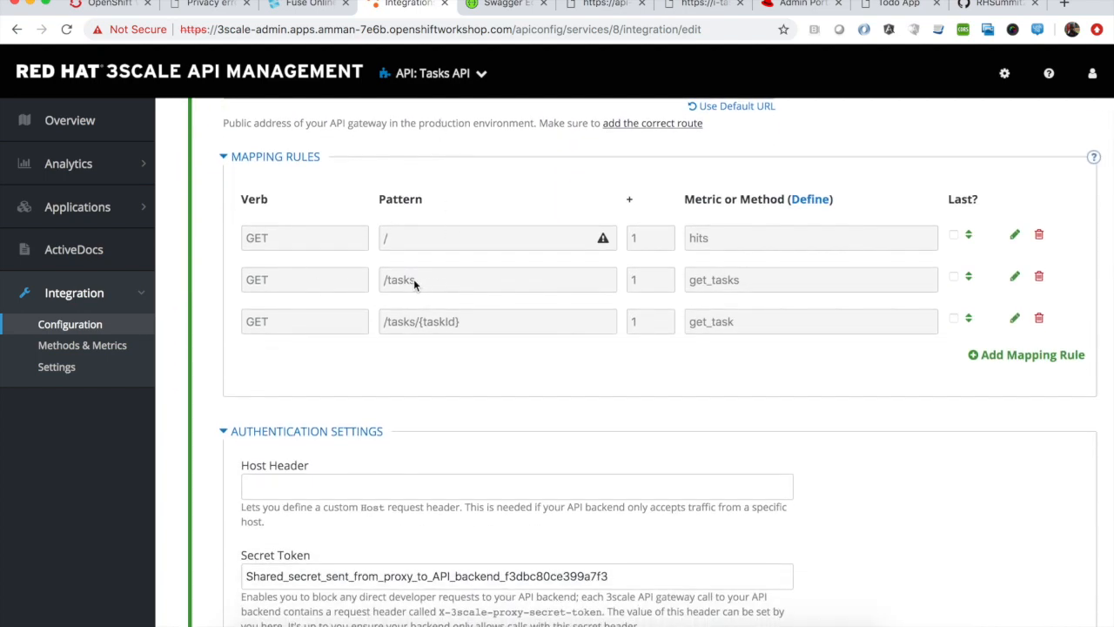
pyautogui.scroll(-1, 476, 366)
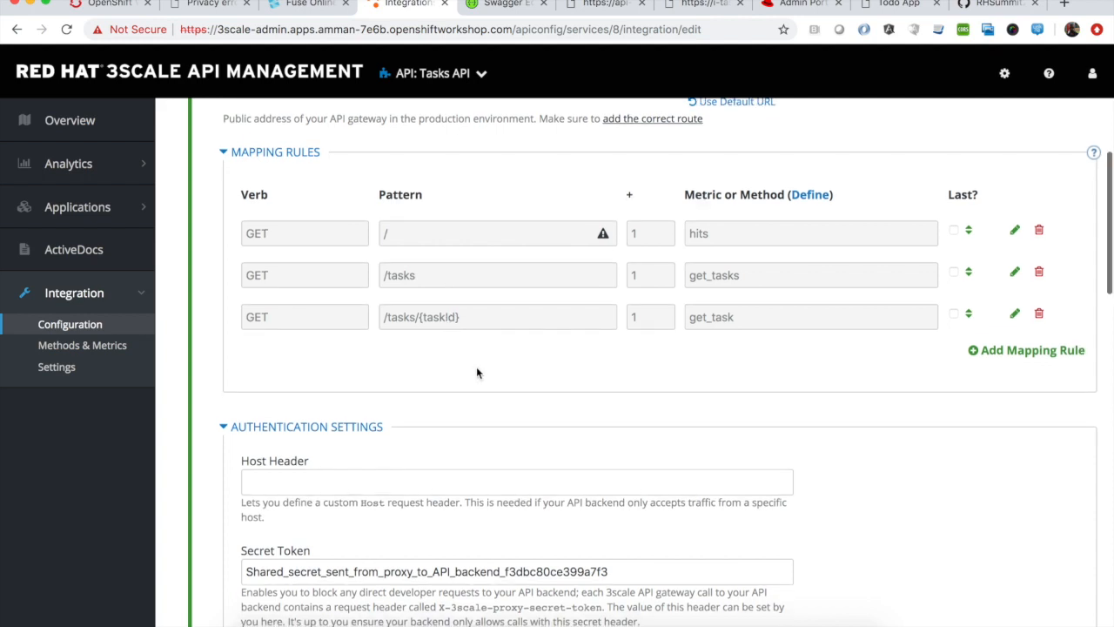
pyautogui.scroll(5, 476, 373)
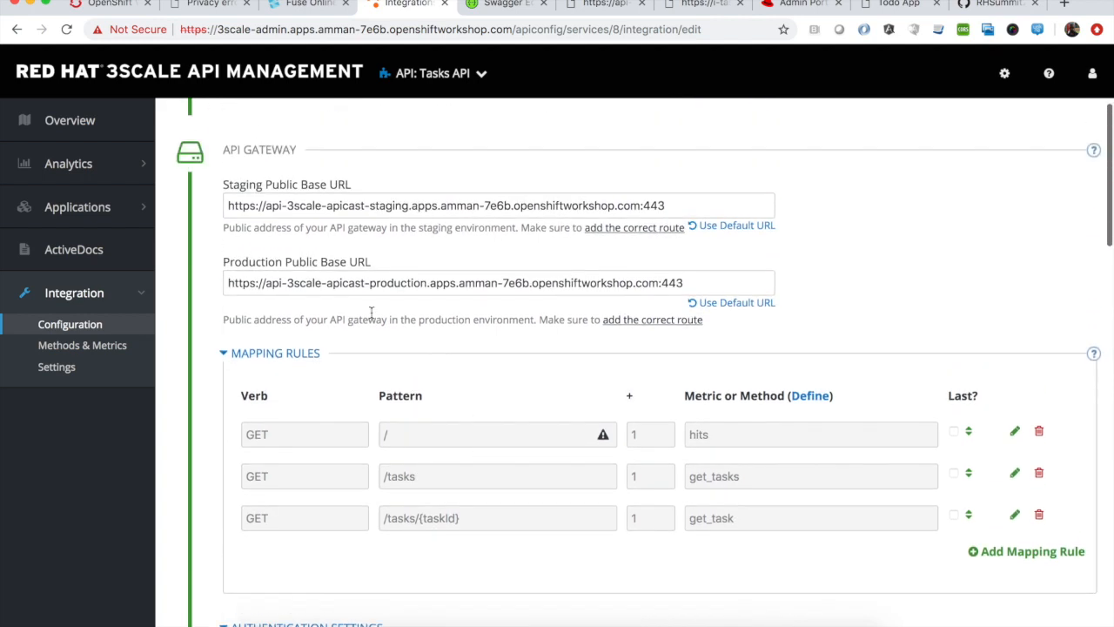
# Examine the deployment and authentication options in the Tasks API's integration settings.
pyautogui.click(85, 324)
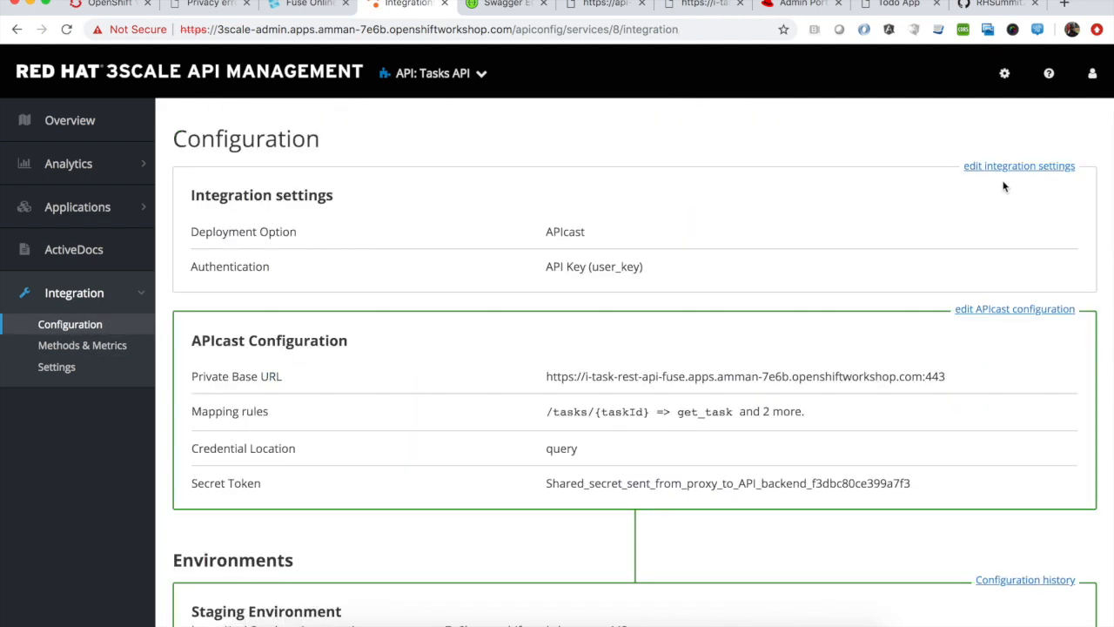
pyautogui.click(1027, 167)
pyautogui.scroll(-10, 560, 319)
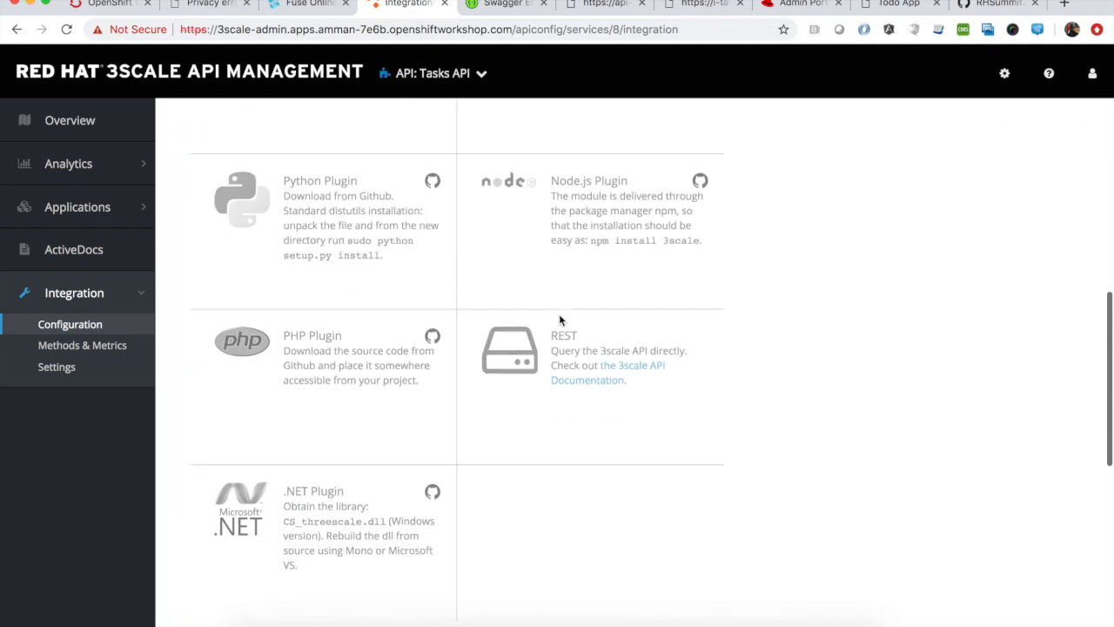
pyautogui.scroll(-6, 559, 320)
pyautogui.click(340, 256)
pyautogui.scroll(5, 343, 254)
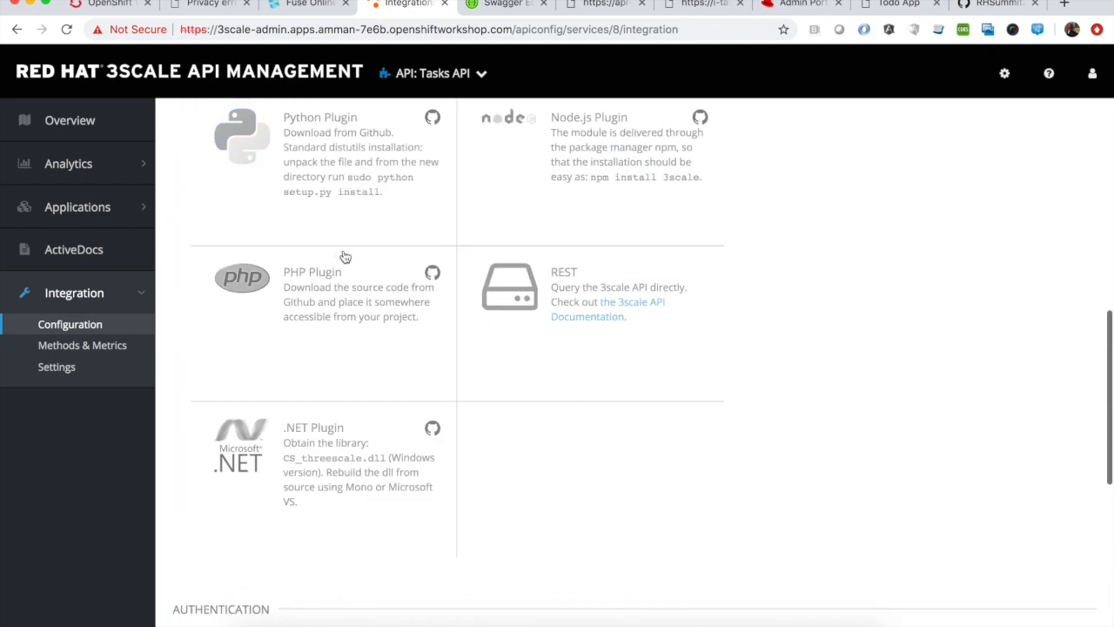
# Open the tasks basic plan of the Tasks API and review the usage limits and pricing rules for get tasks.
pyautogui.click(133, 206)
pyautogui.click(78, 259)
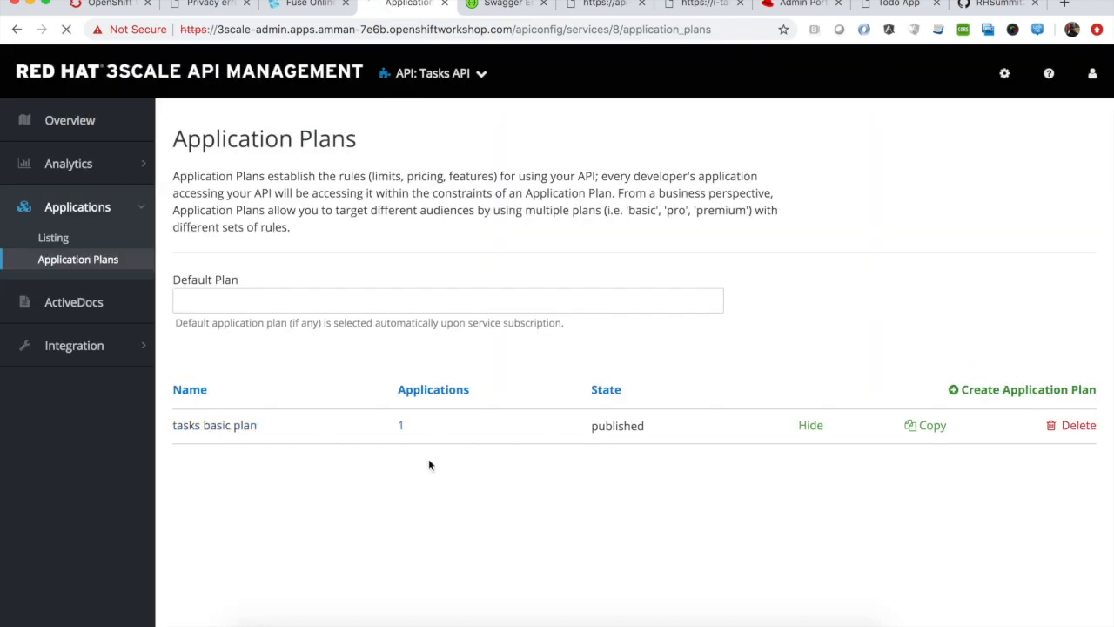
pyautogui.click(247, 430)
pyautogui.scroll(-5, 627, 505)
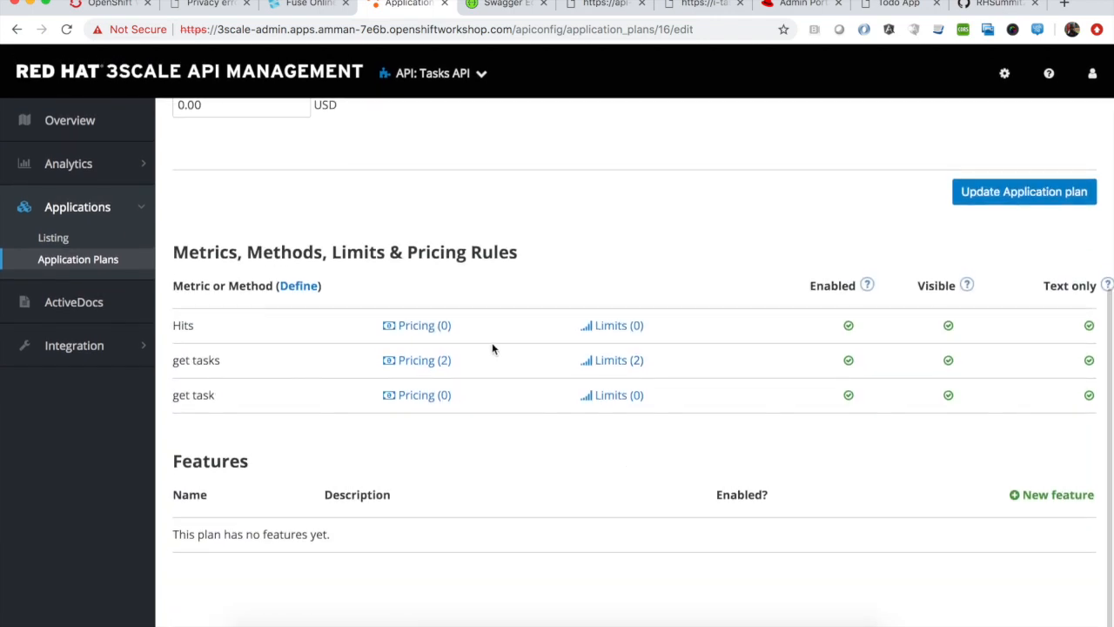
pyautogui.click(616, 360)
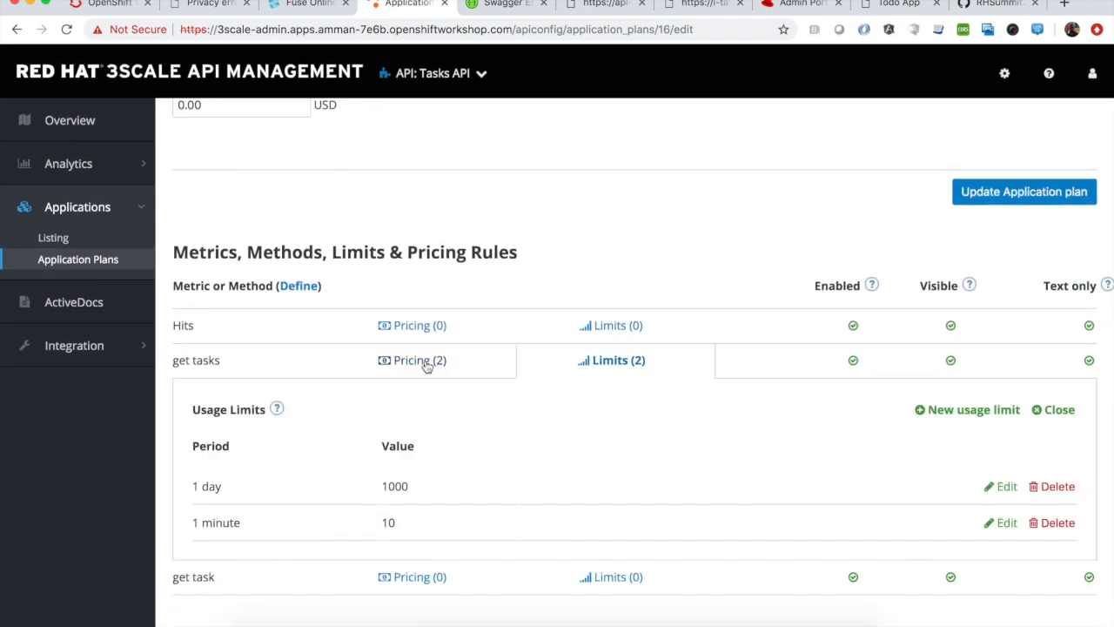
pyautogui.click(425, 362)
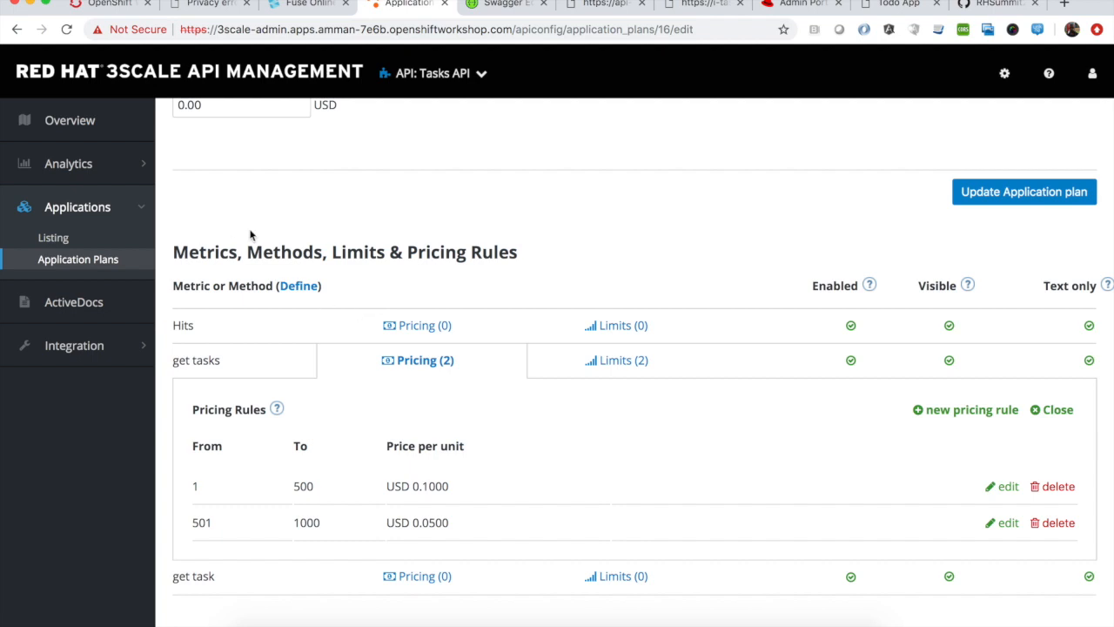
# Switch to the Audience area and review the Developer account's service subscriptions and applications.
pyautogui.click(479, 75)
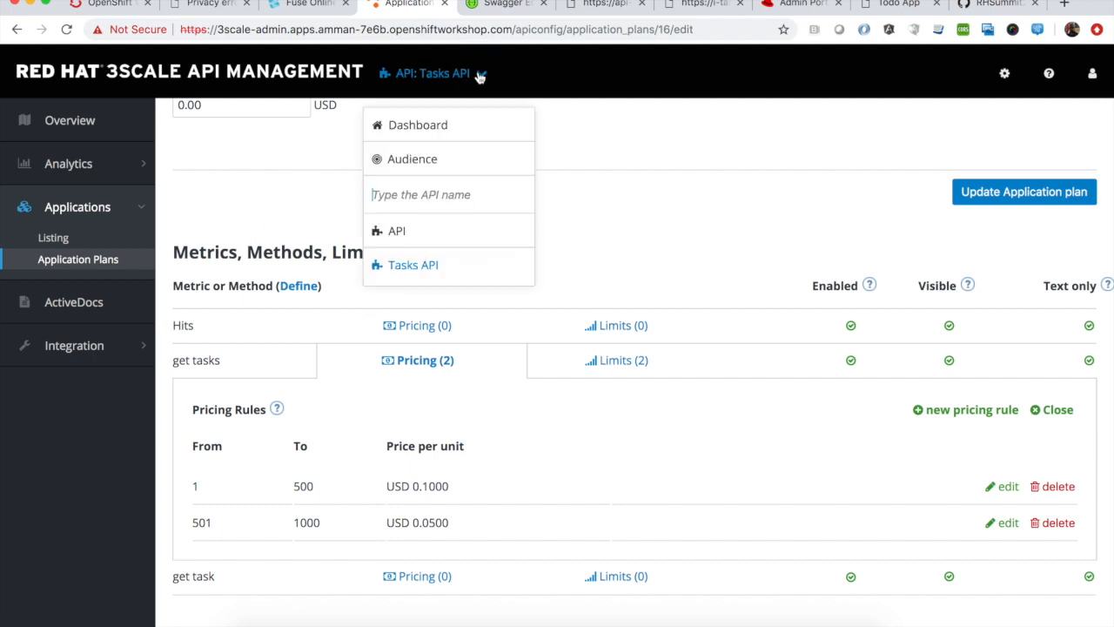
pyautogui.click(416, 160)
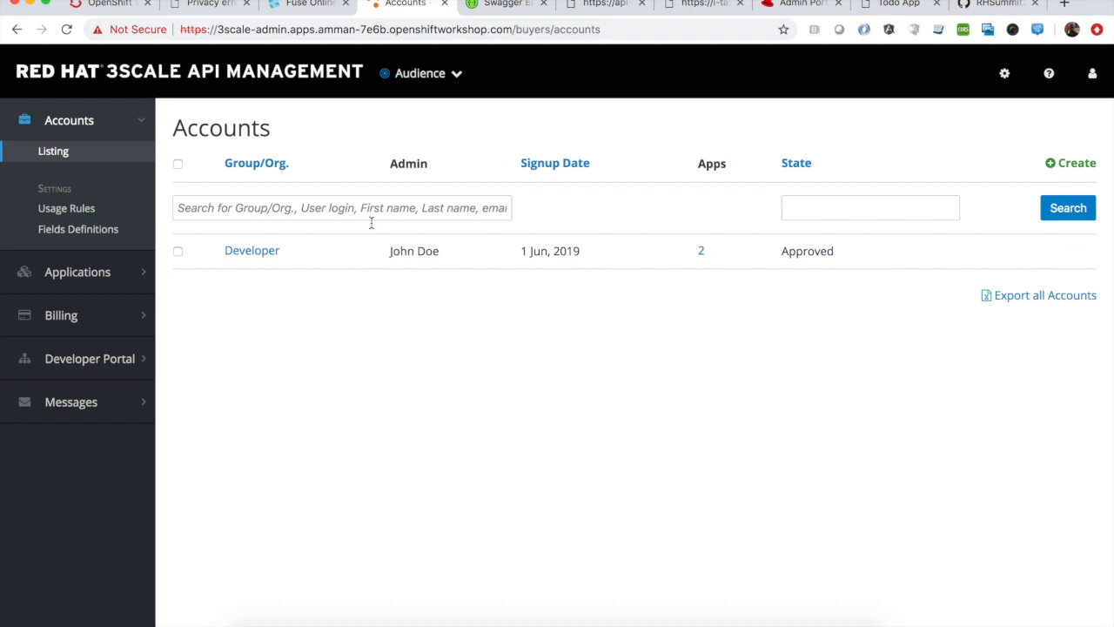
pyautogui.click(254, 252)
pyautogui.click(703, 123)
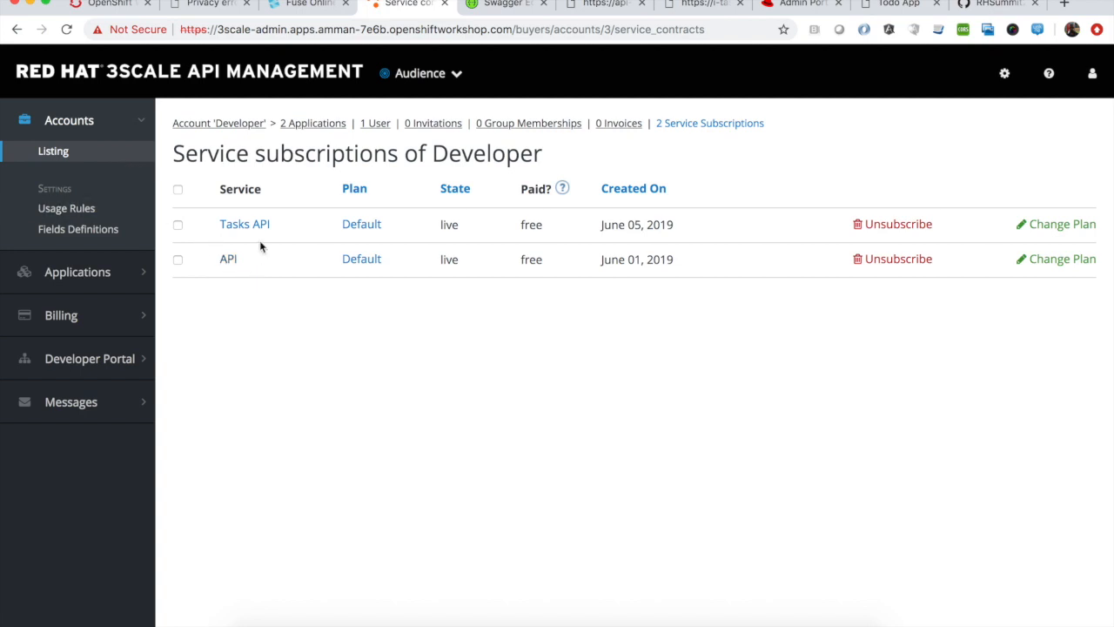
pyautogui.click(323, 123)
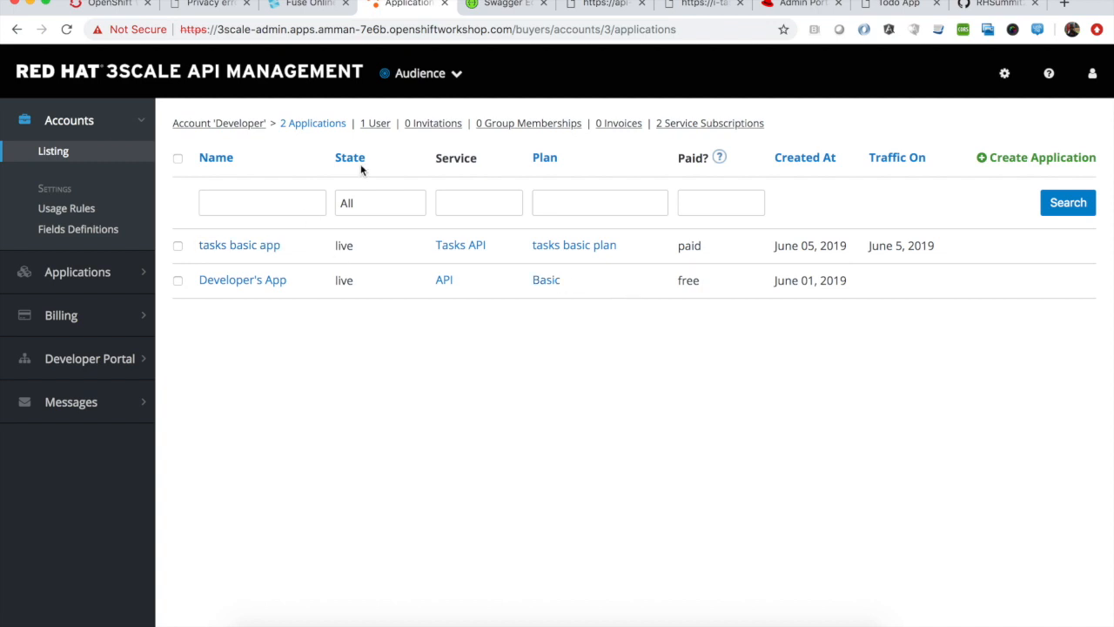
# Switch to the staging API request for task 45, remove the extra first character from its user key and resend it.
pyautogui.click(600, 5)
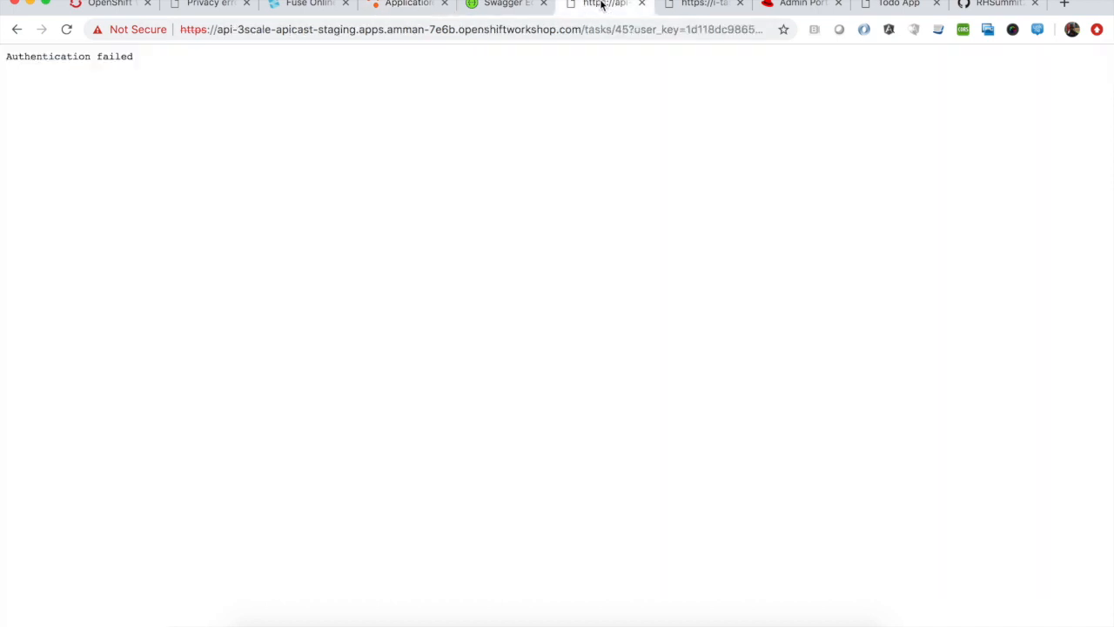
pyautogui.click(683, 30)
pyautogui.click(683, 30)
pyautogui.press('Delete')
pyautogui.press('Return')
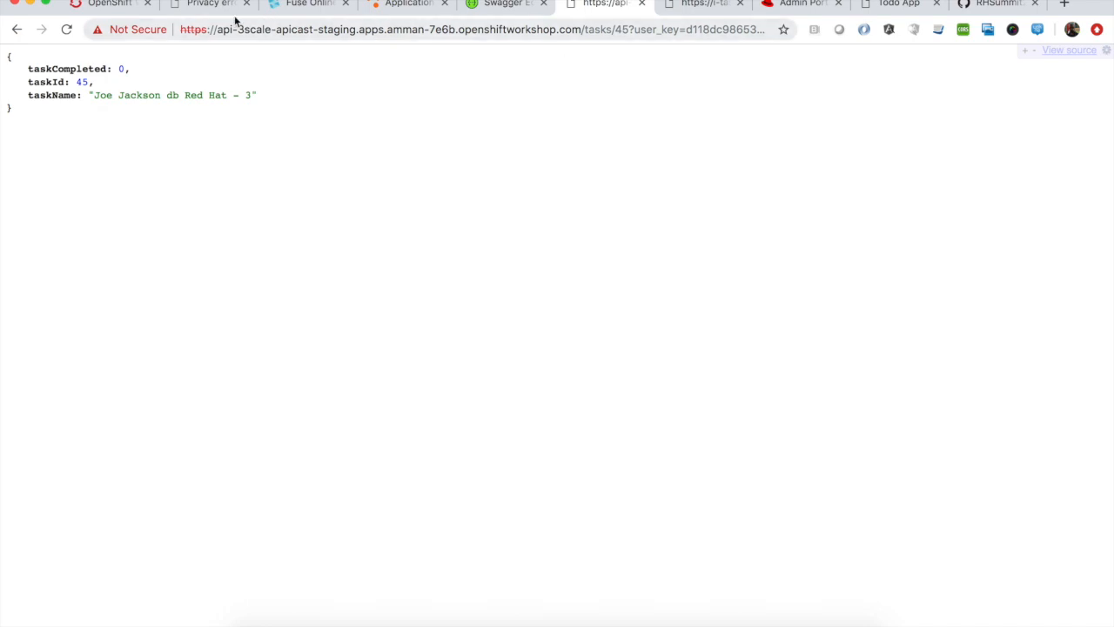
# Return to 3scale, switch to the Tasks API and show its available analytics reports.
pyautogui.click(409, 5)
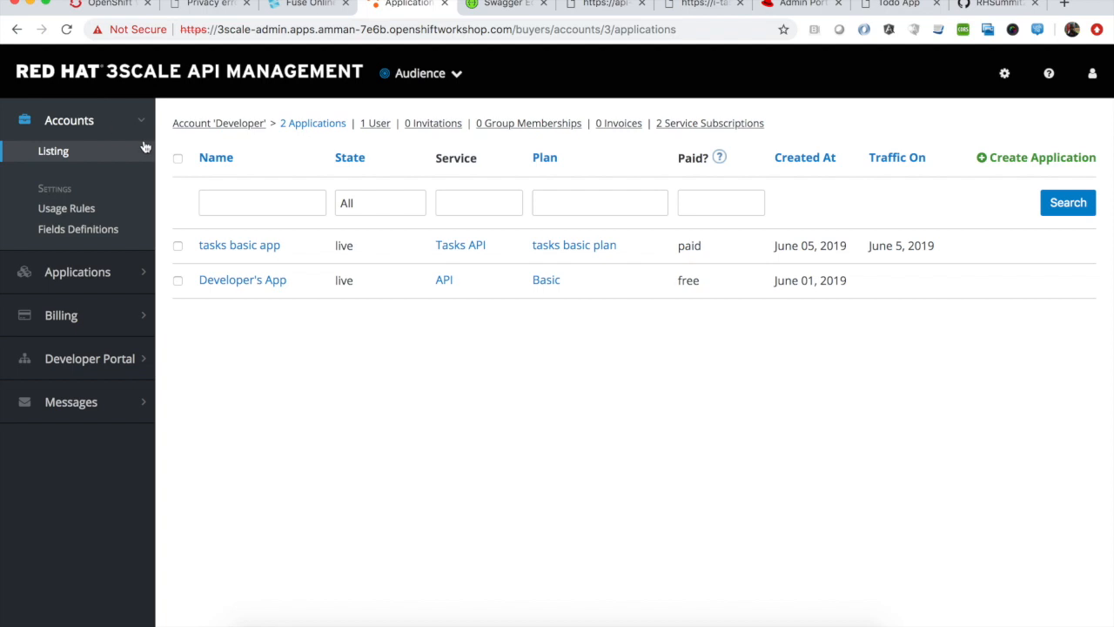
pyautogui.click(440, 71)
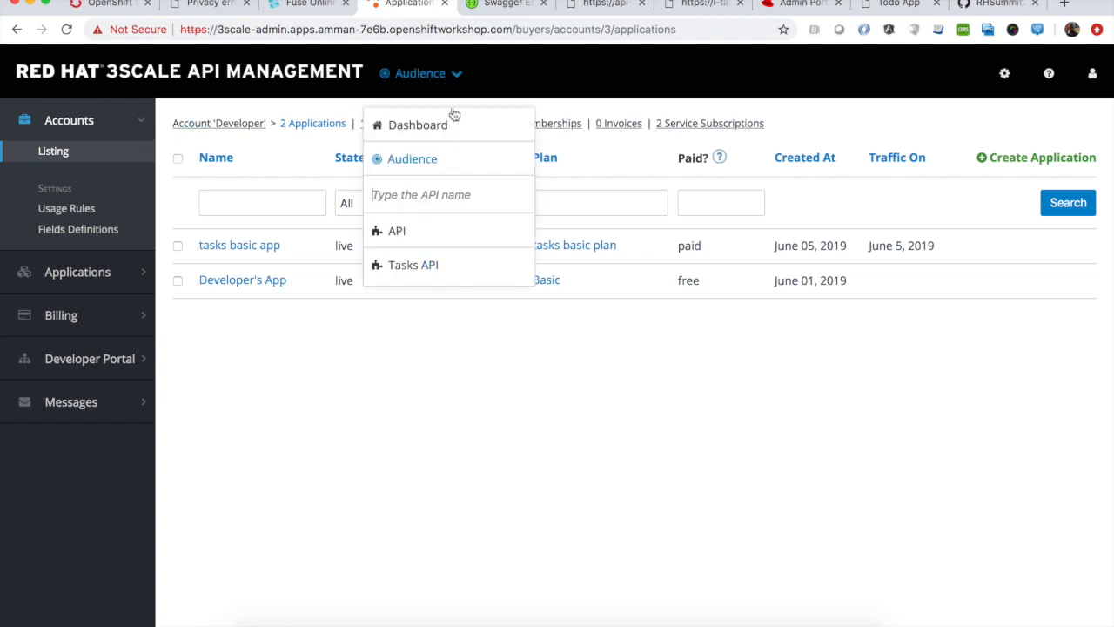
pyautogui.click(424, 266)
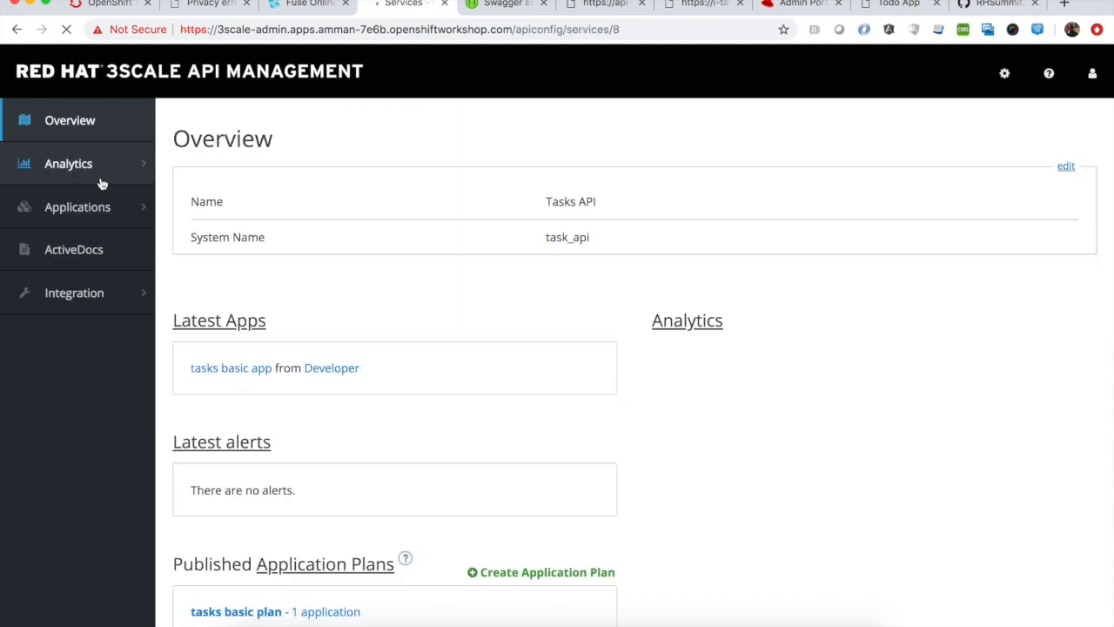
pyautogui.click(131, 172)
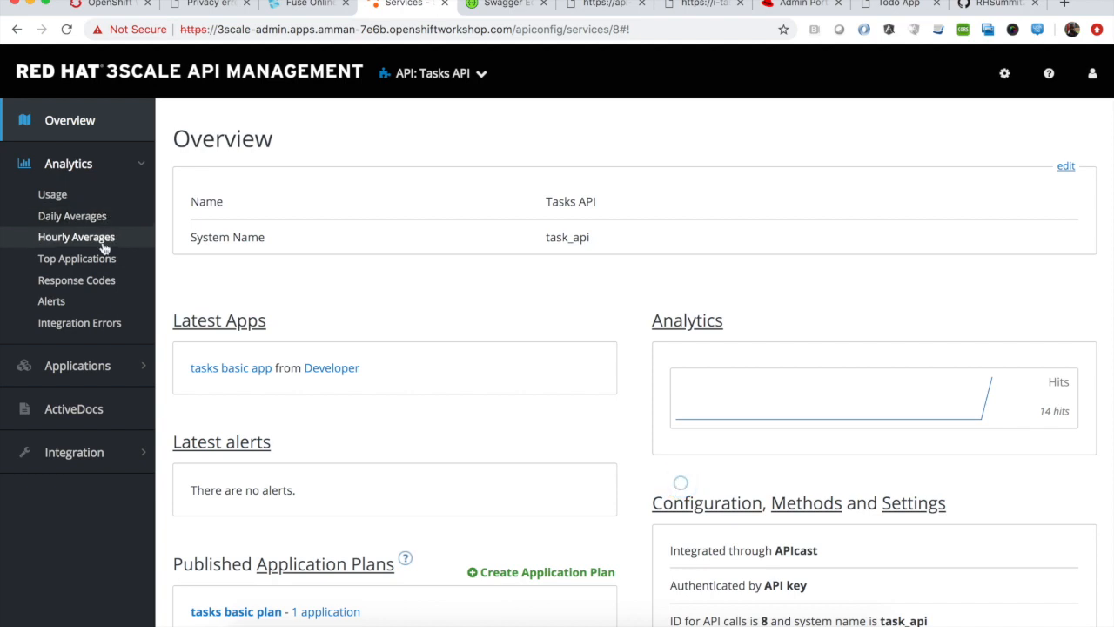